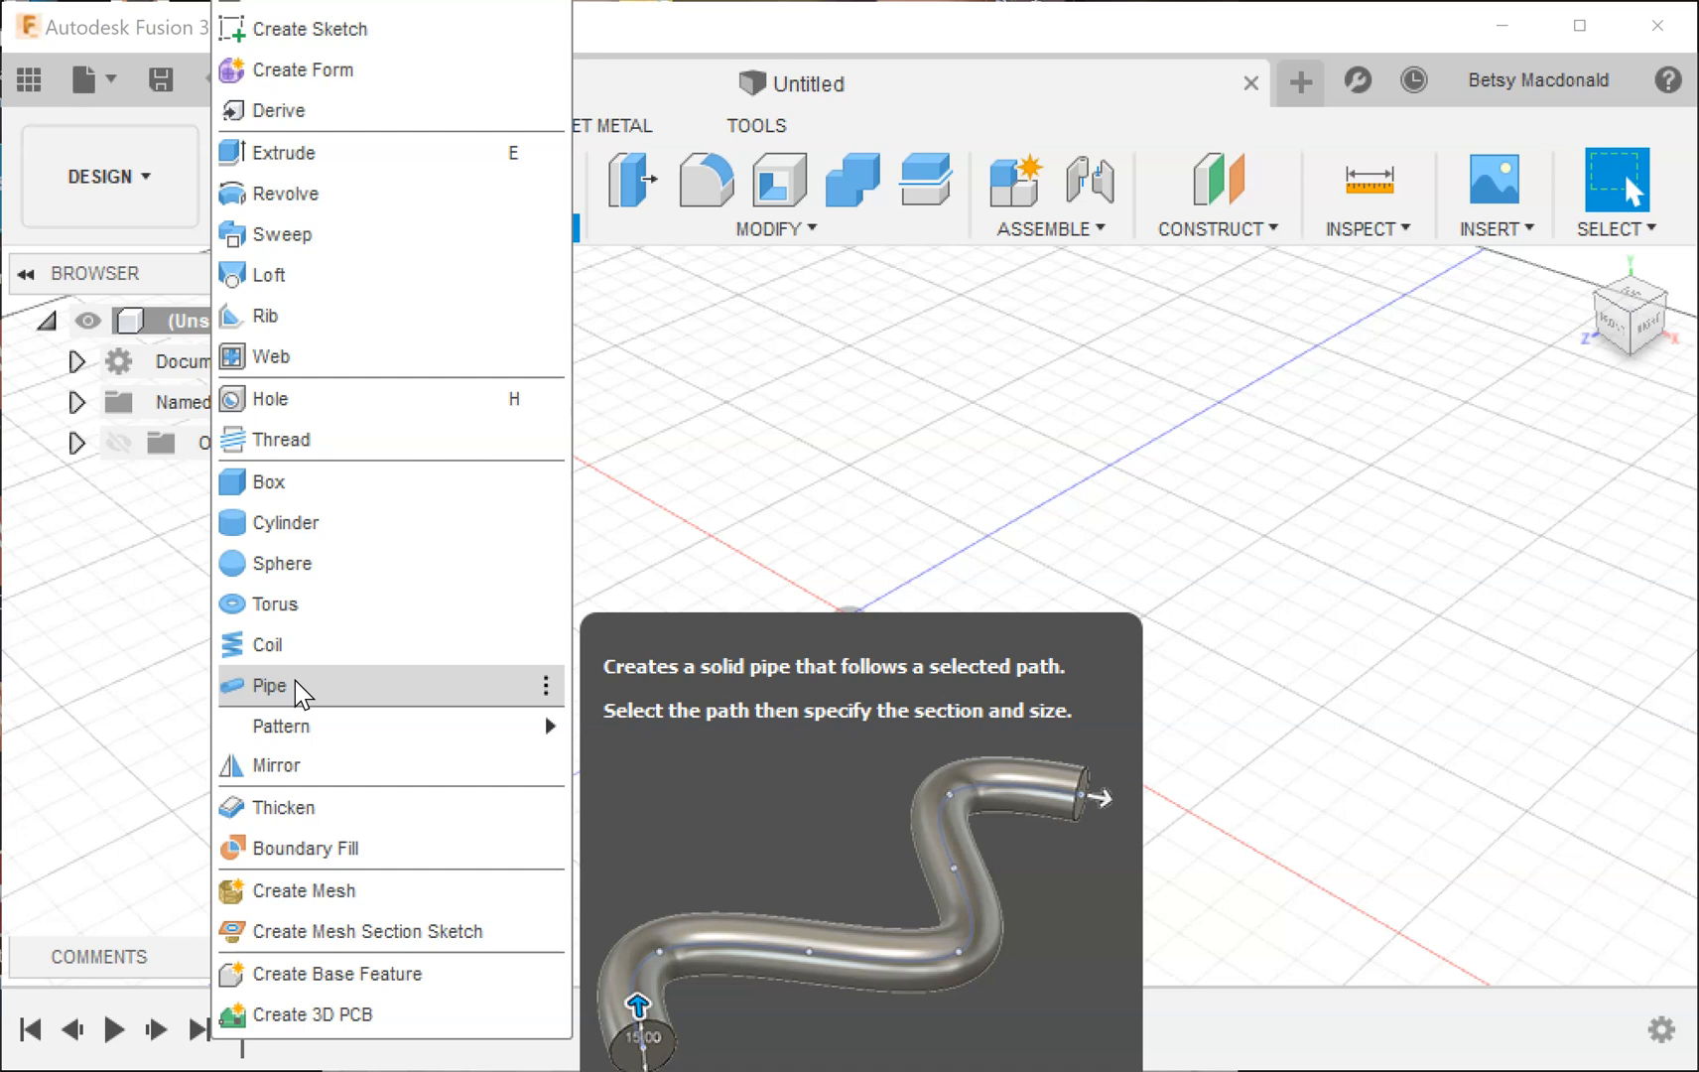
Start a new sketch on the vertical plane facing the right view and collapse the sketch palette.
left_click(932, 502)
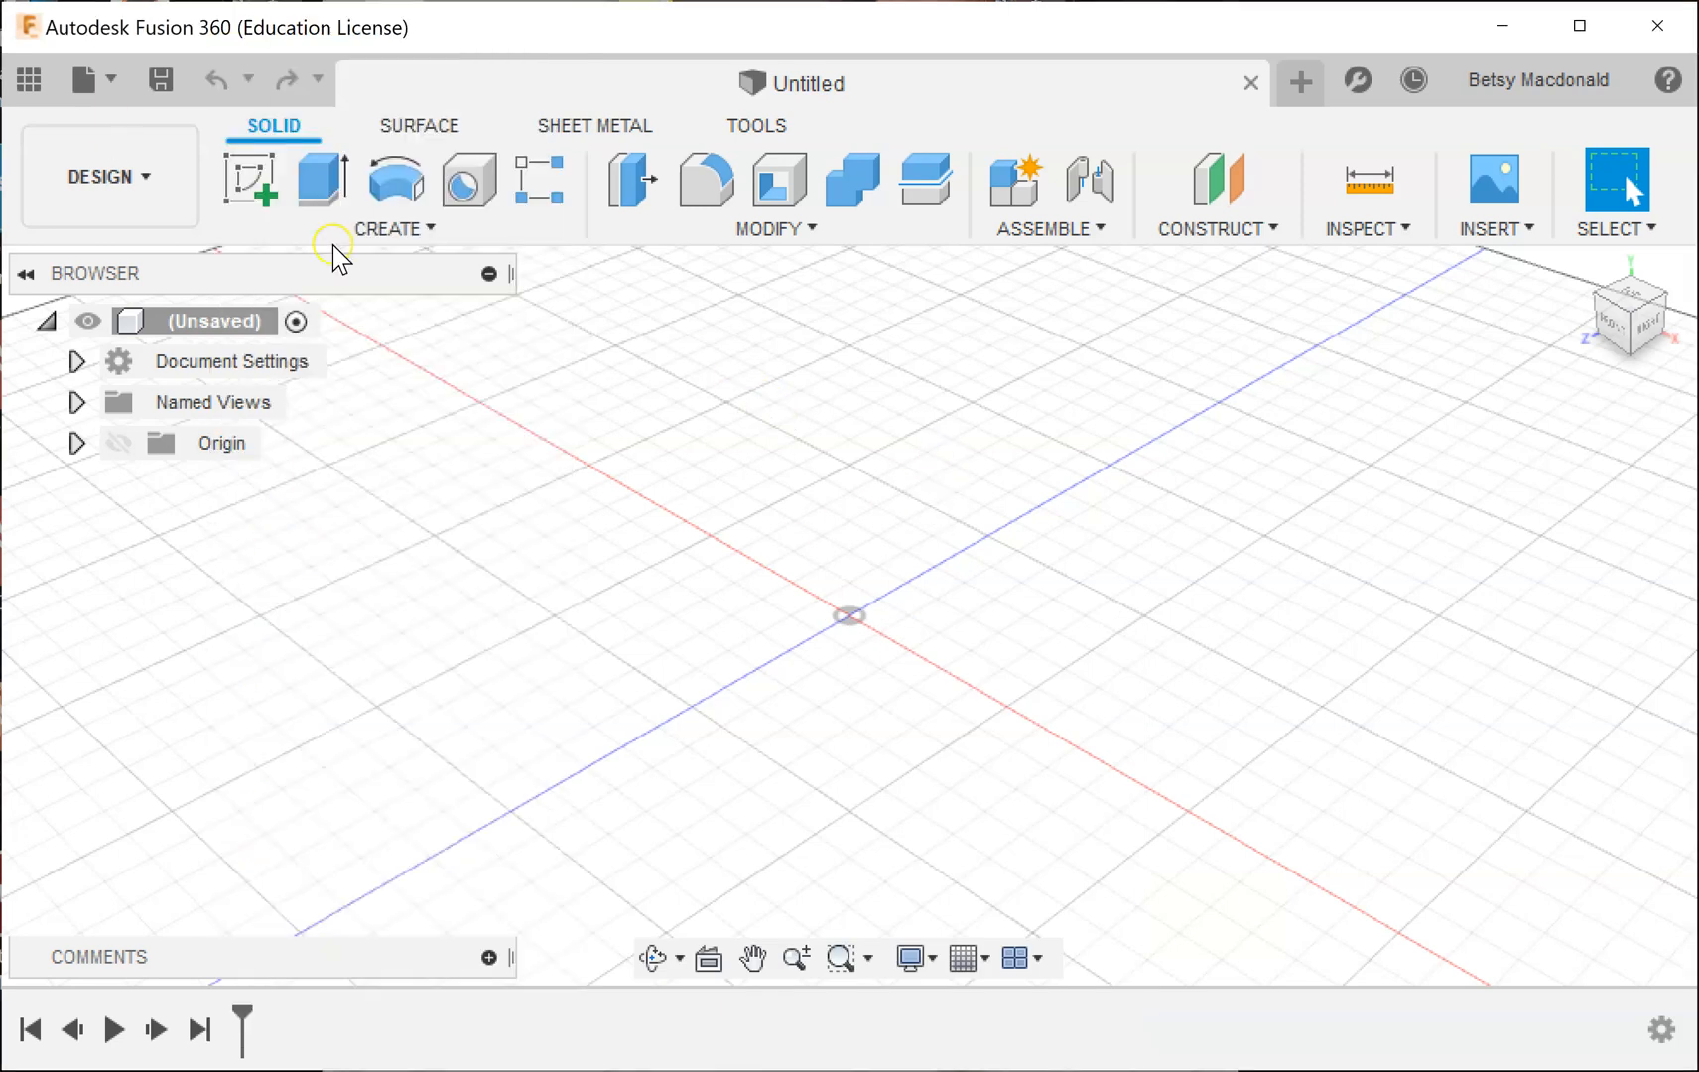
left_click(250, 180)
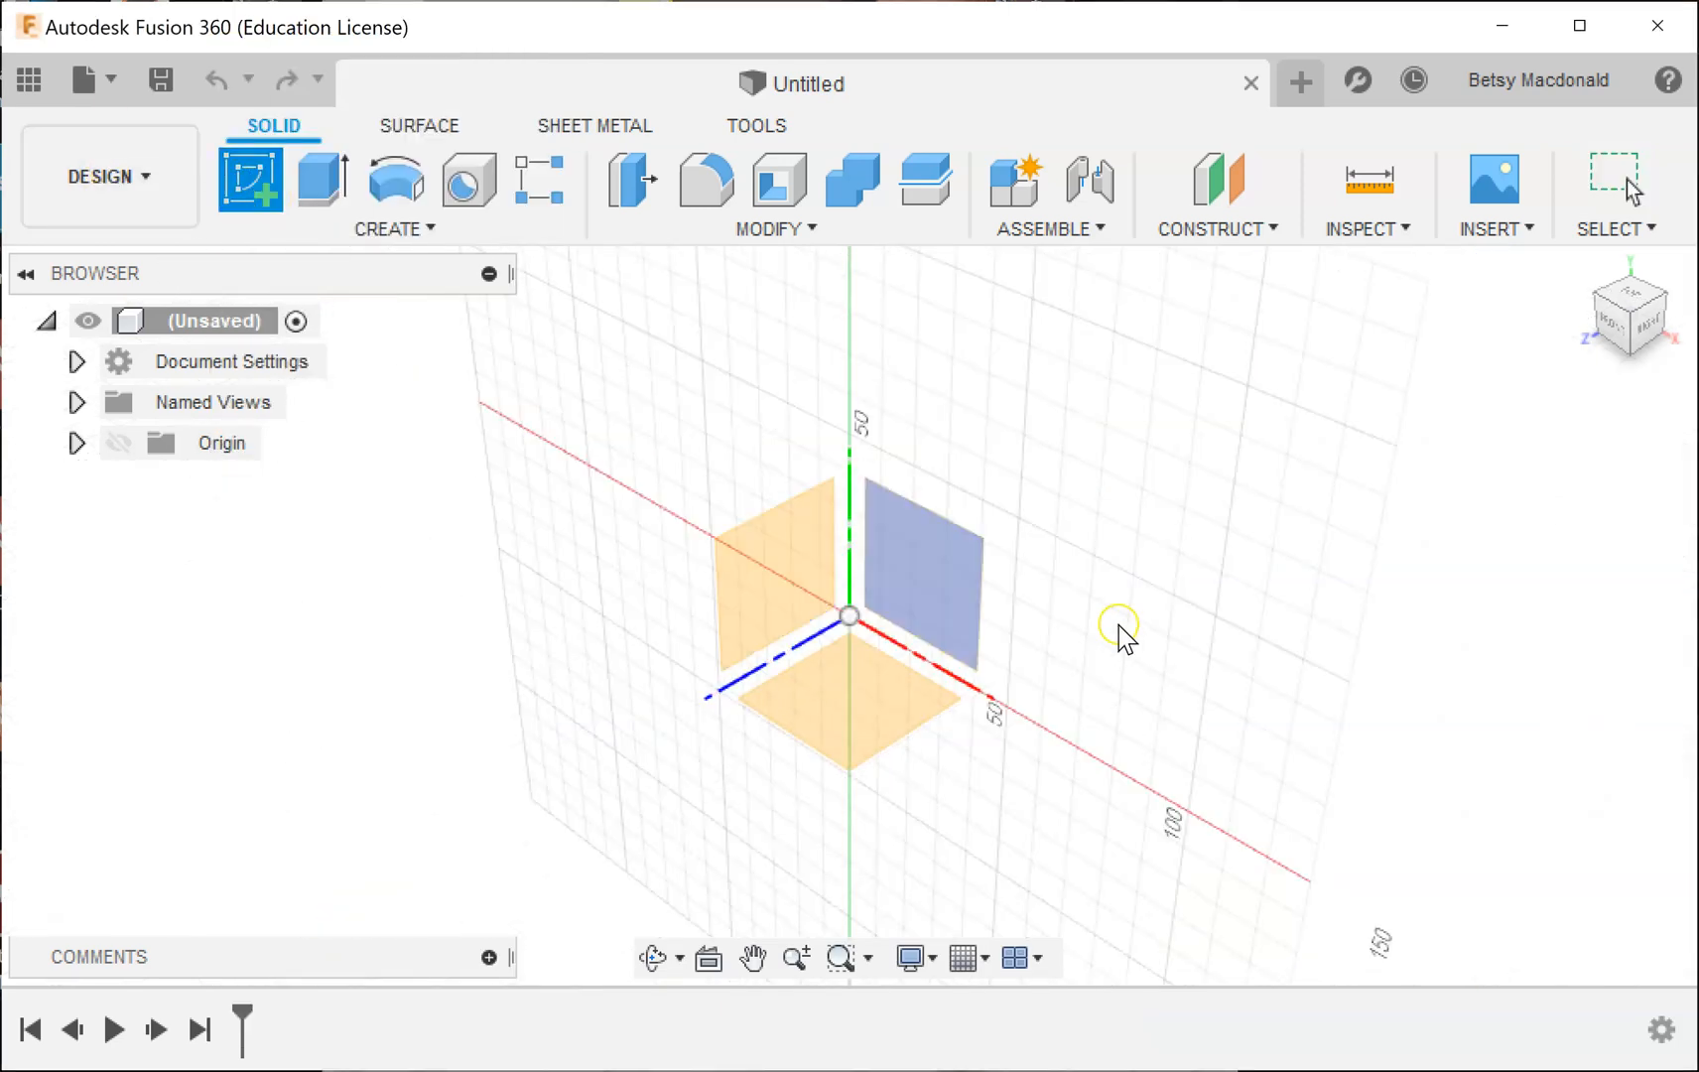
left_click(750, 558)
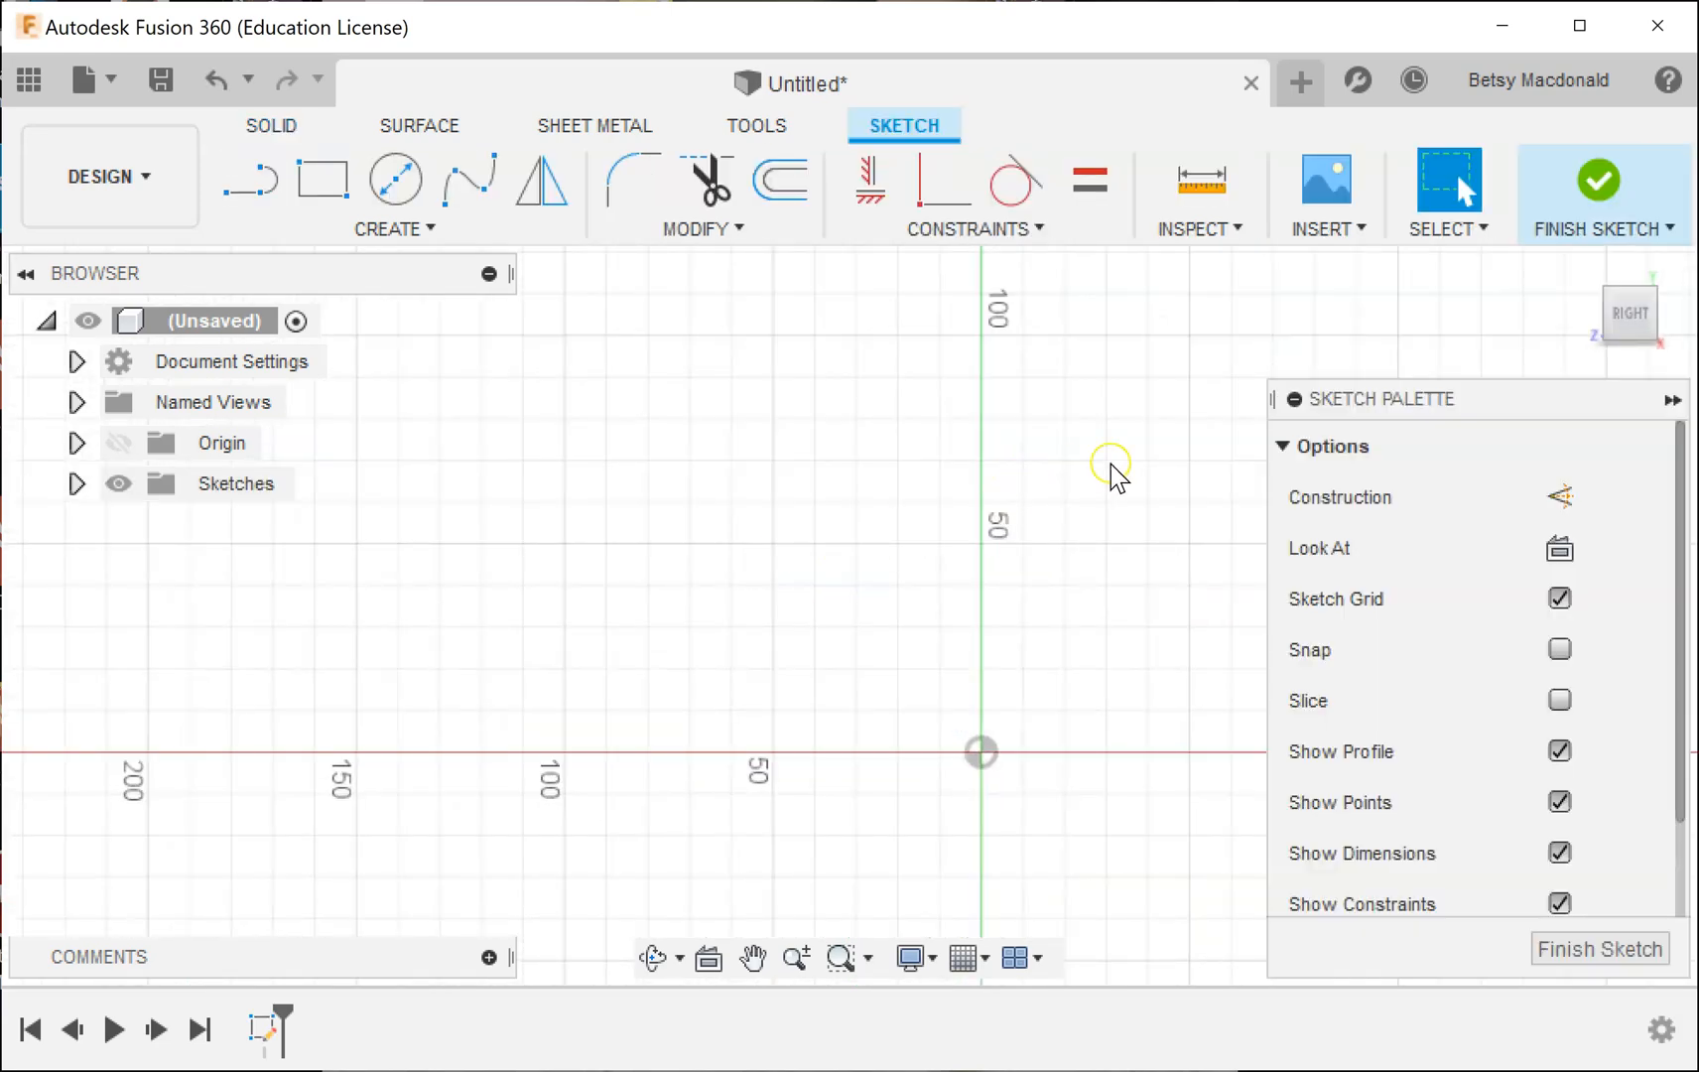
left_click(1673, 399)
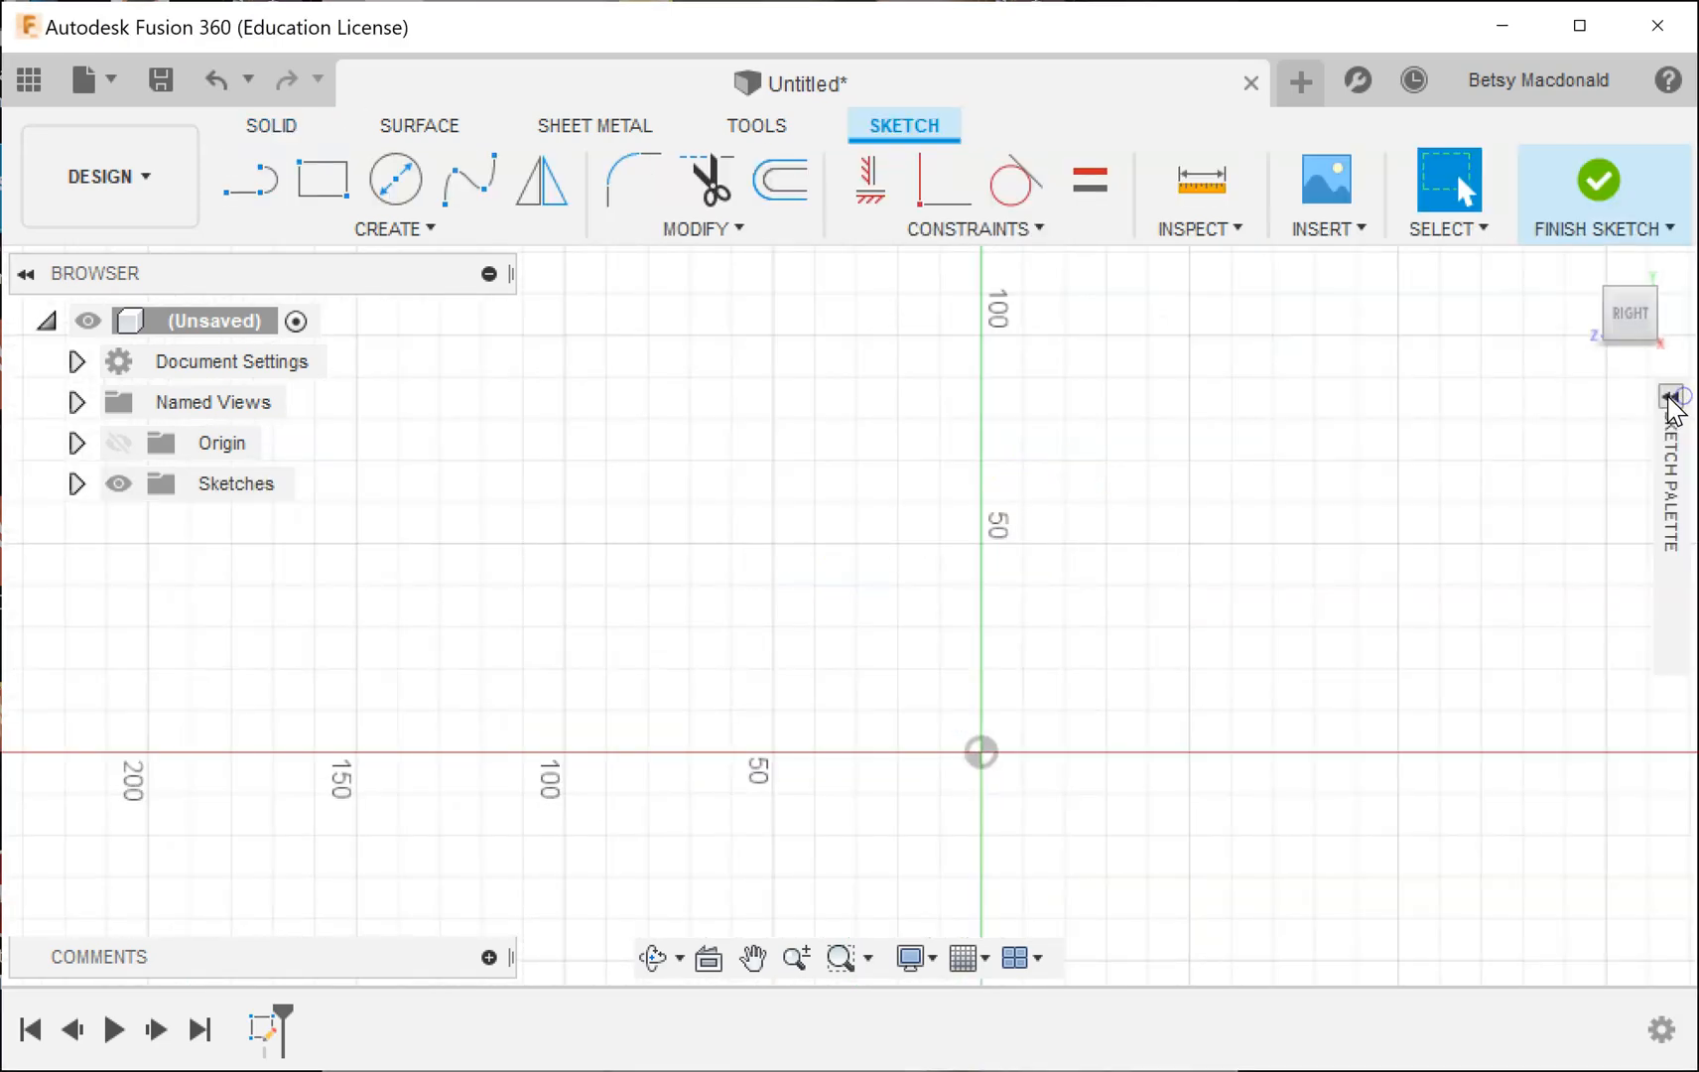
Sketch an open three-segment line chain well right of the origin, with a vertical middle segment about 32 mm long between two slanted ones.
left_click(241, 189)
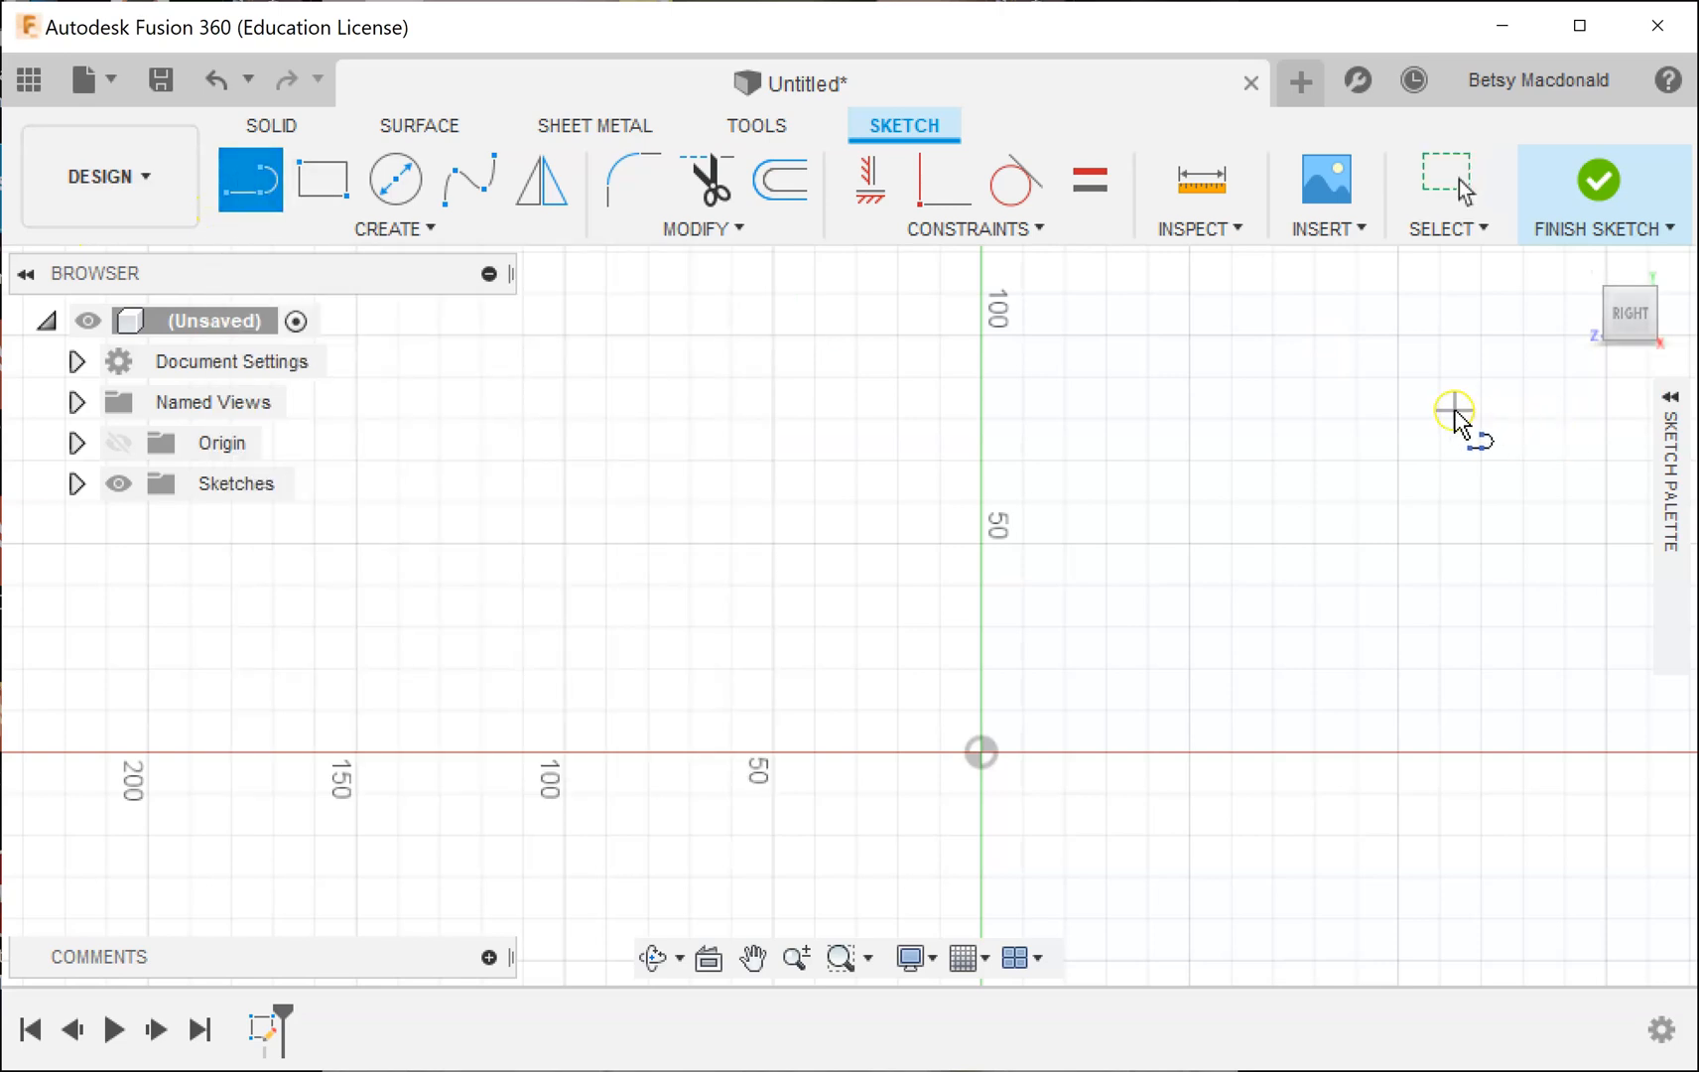
left_click(1479, 375)
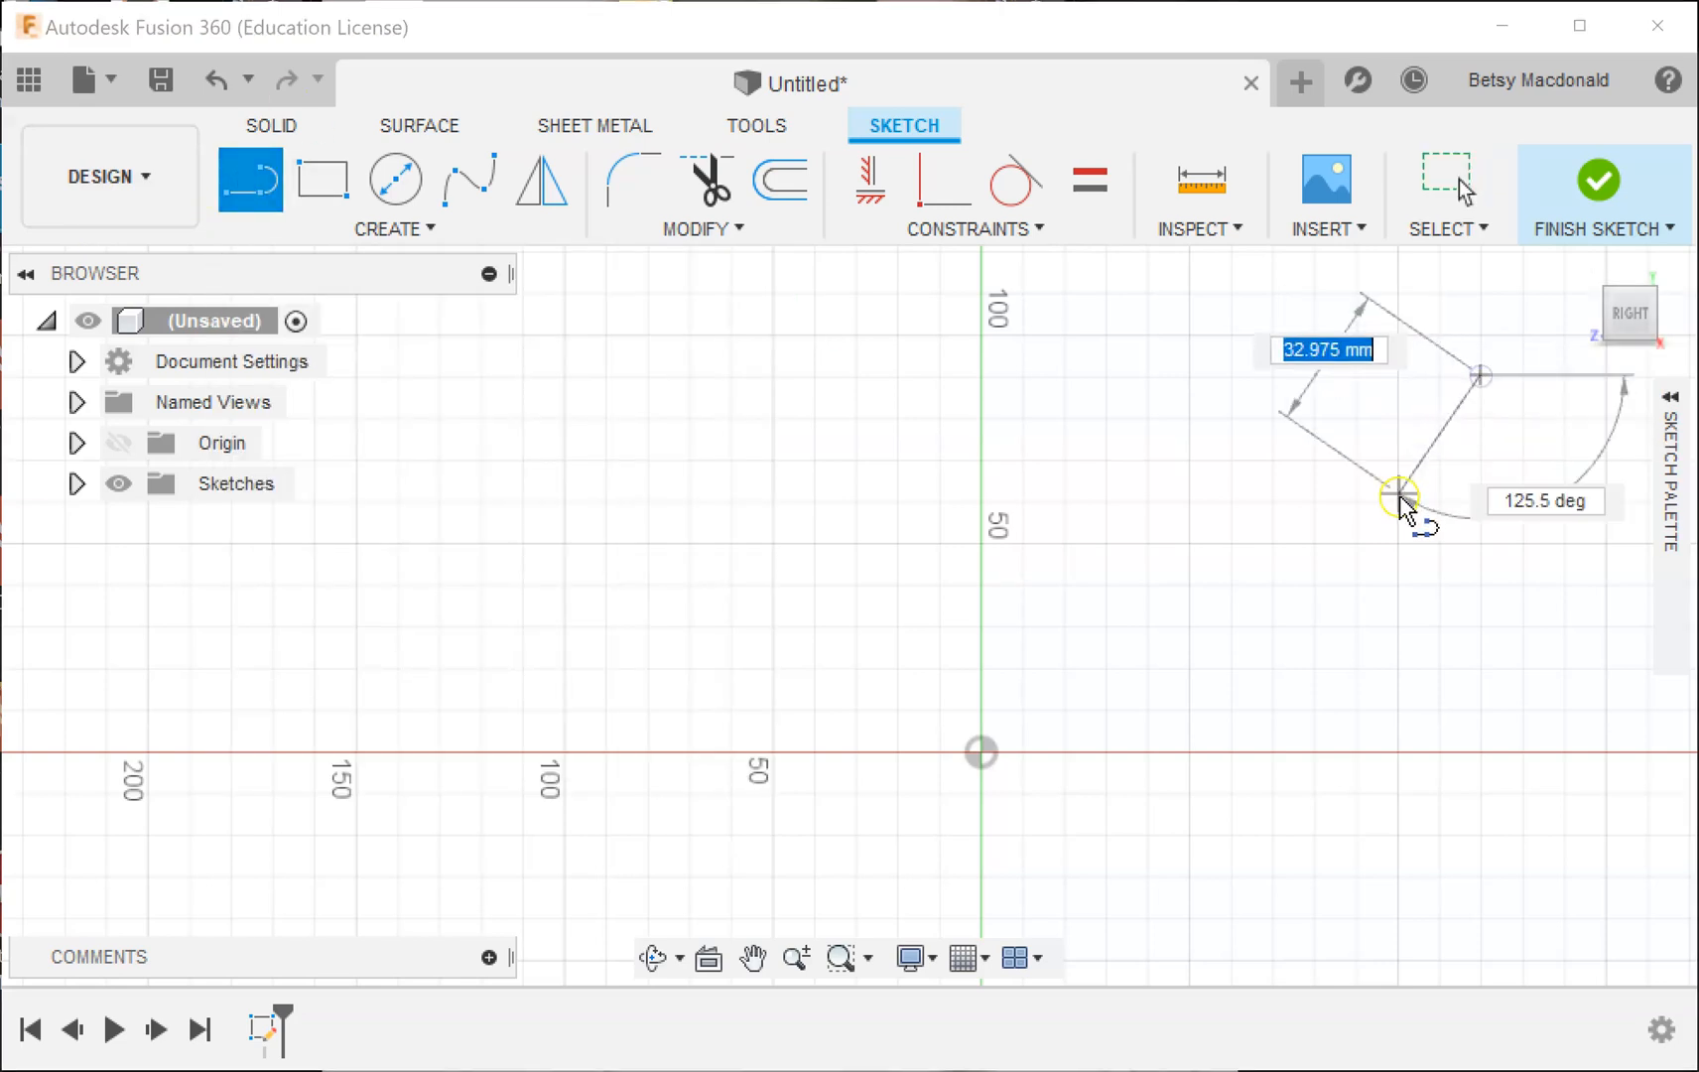
double_click(1356, 541)
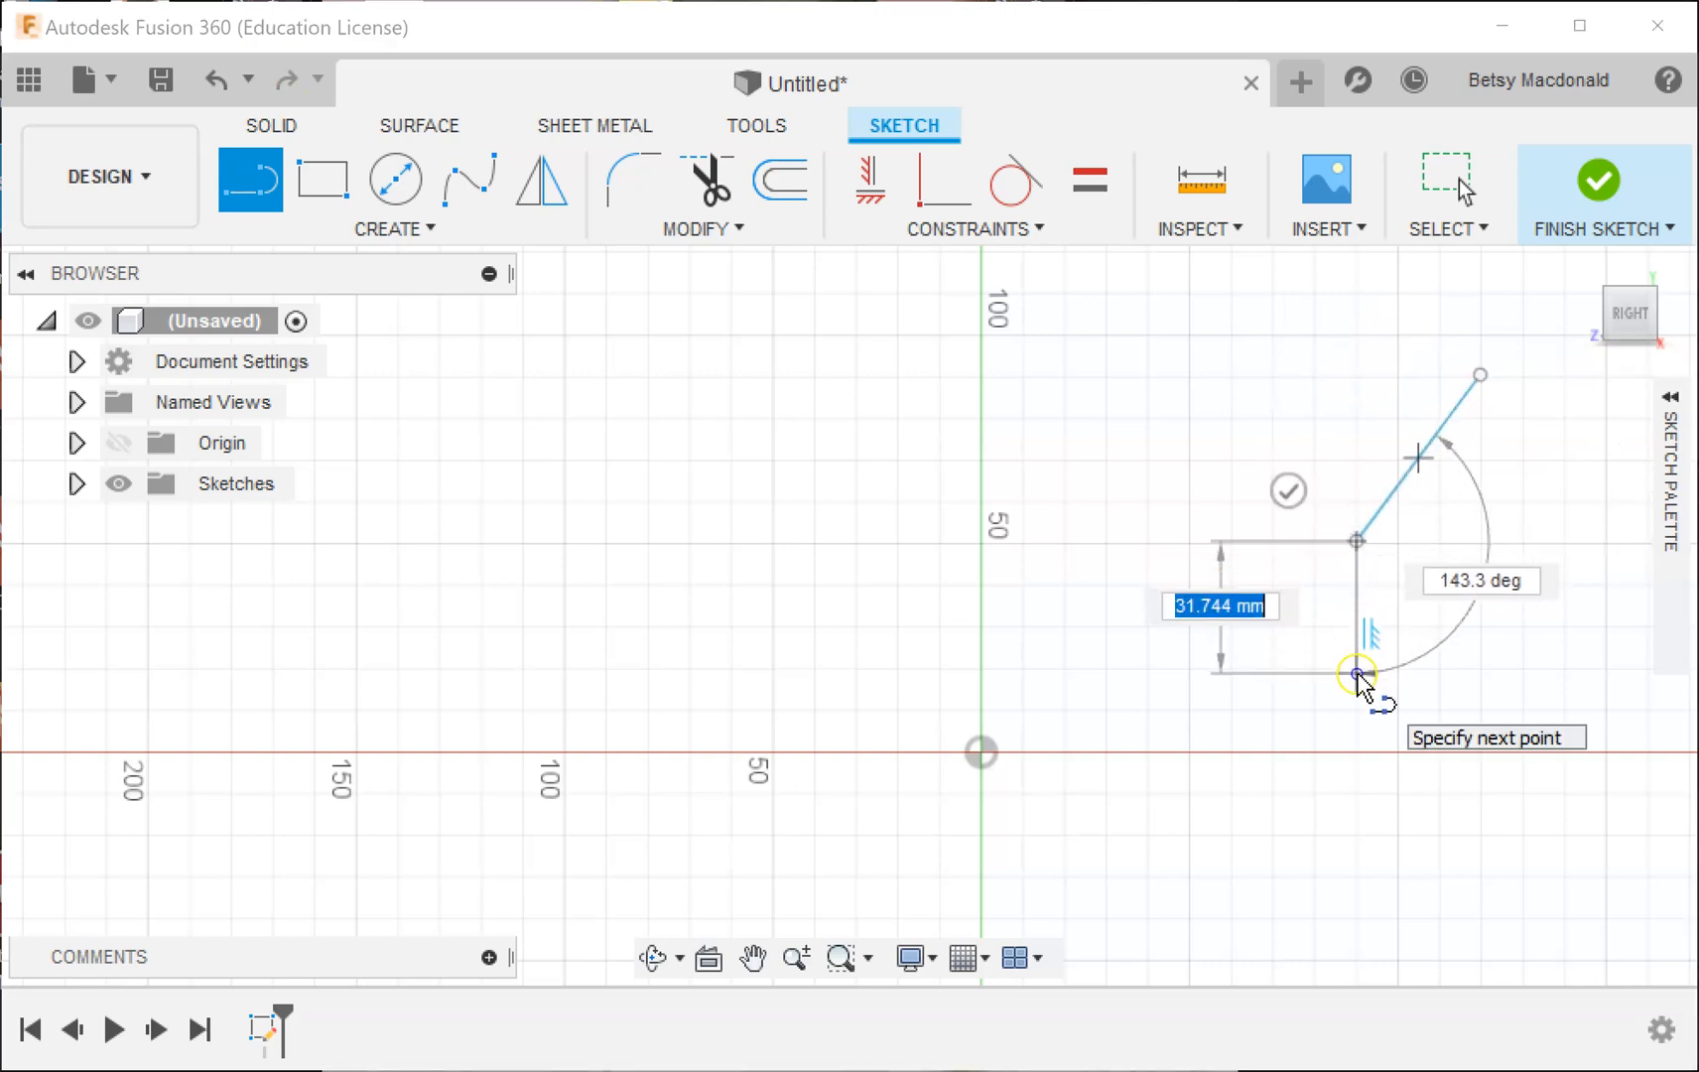
left_click(1357, 673)
left_click(1512, 820)
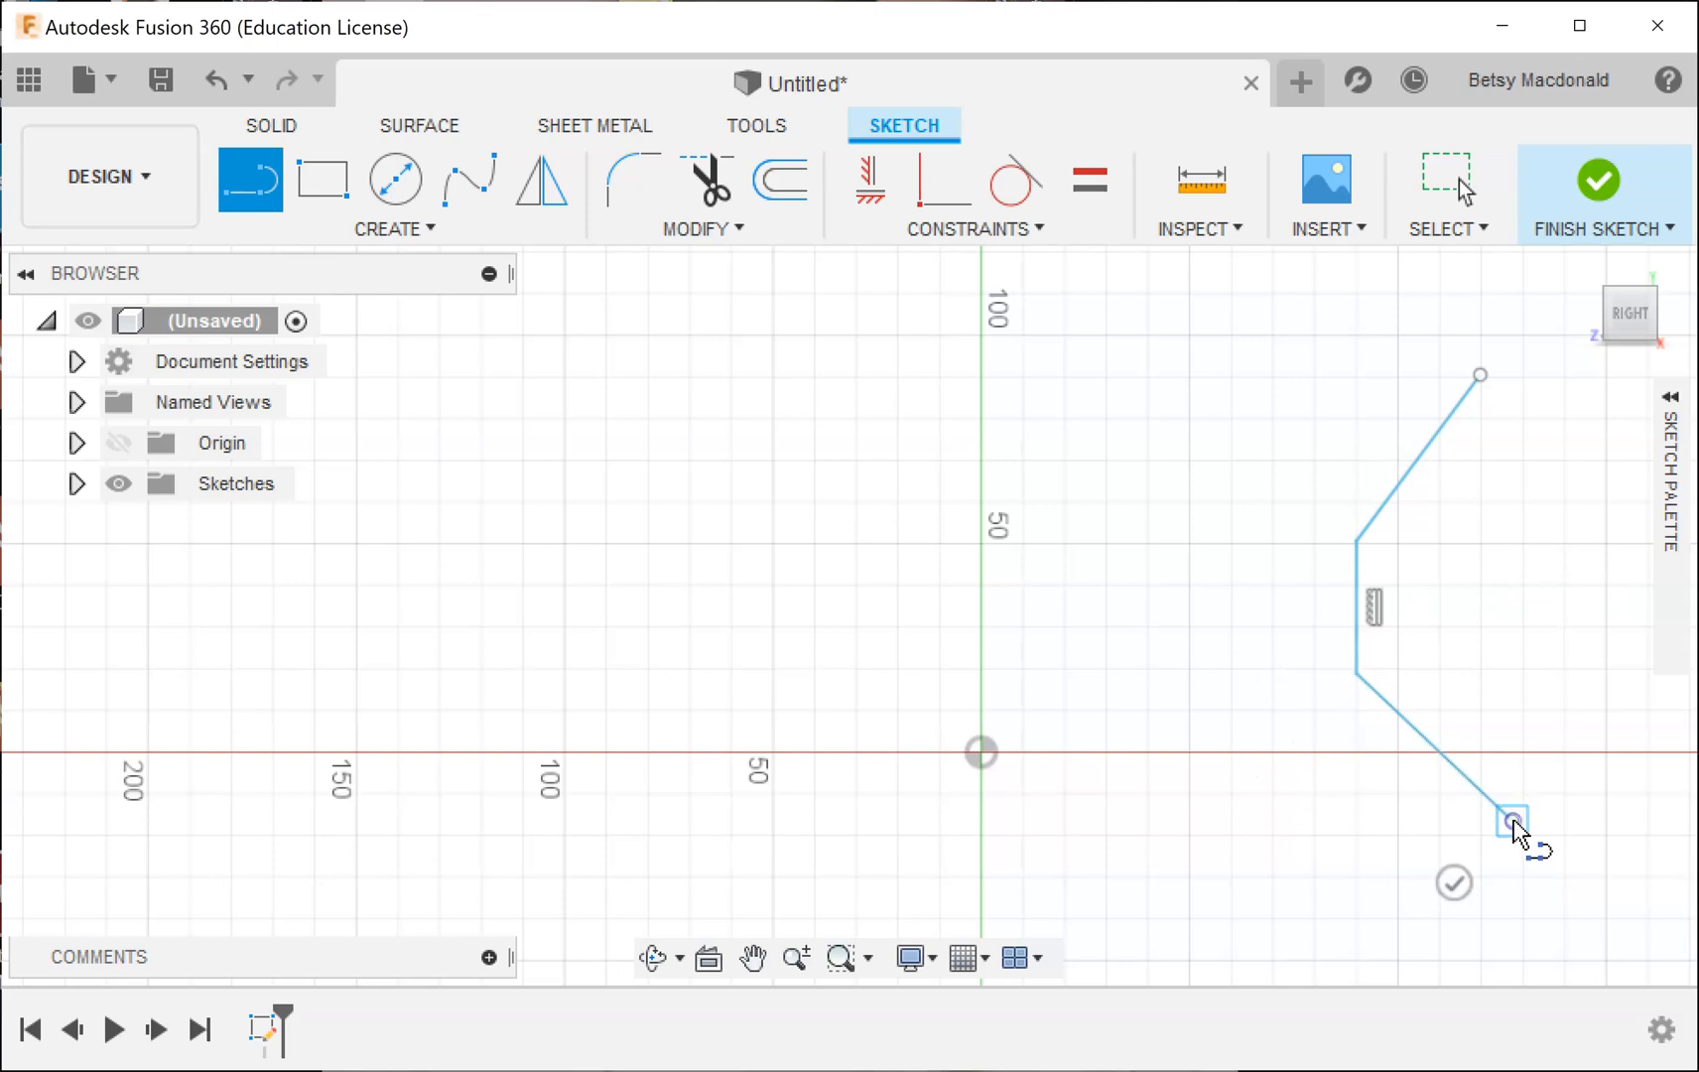
key("Escape")
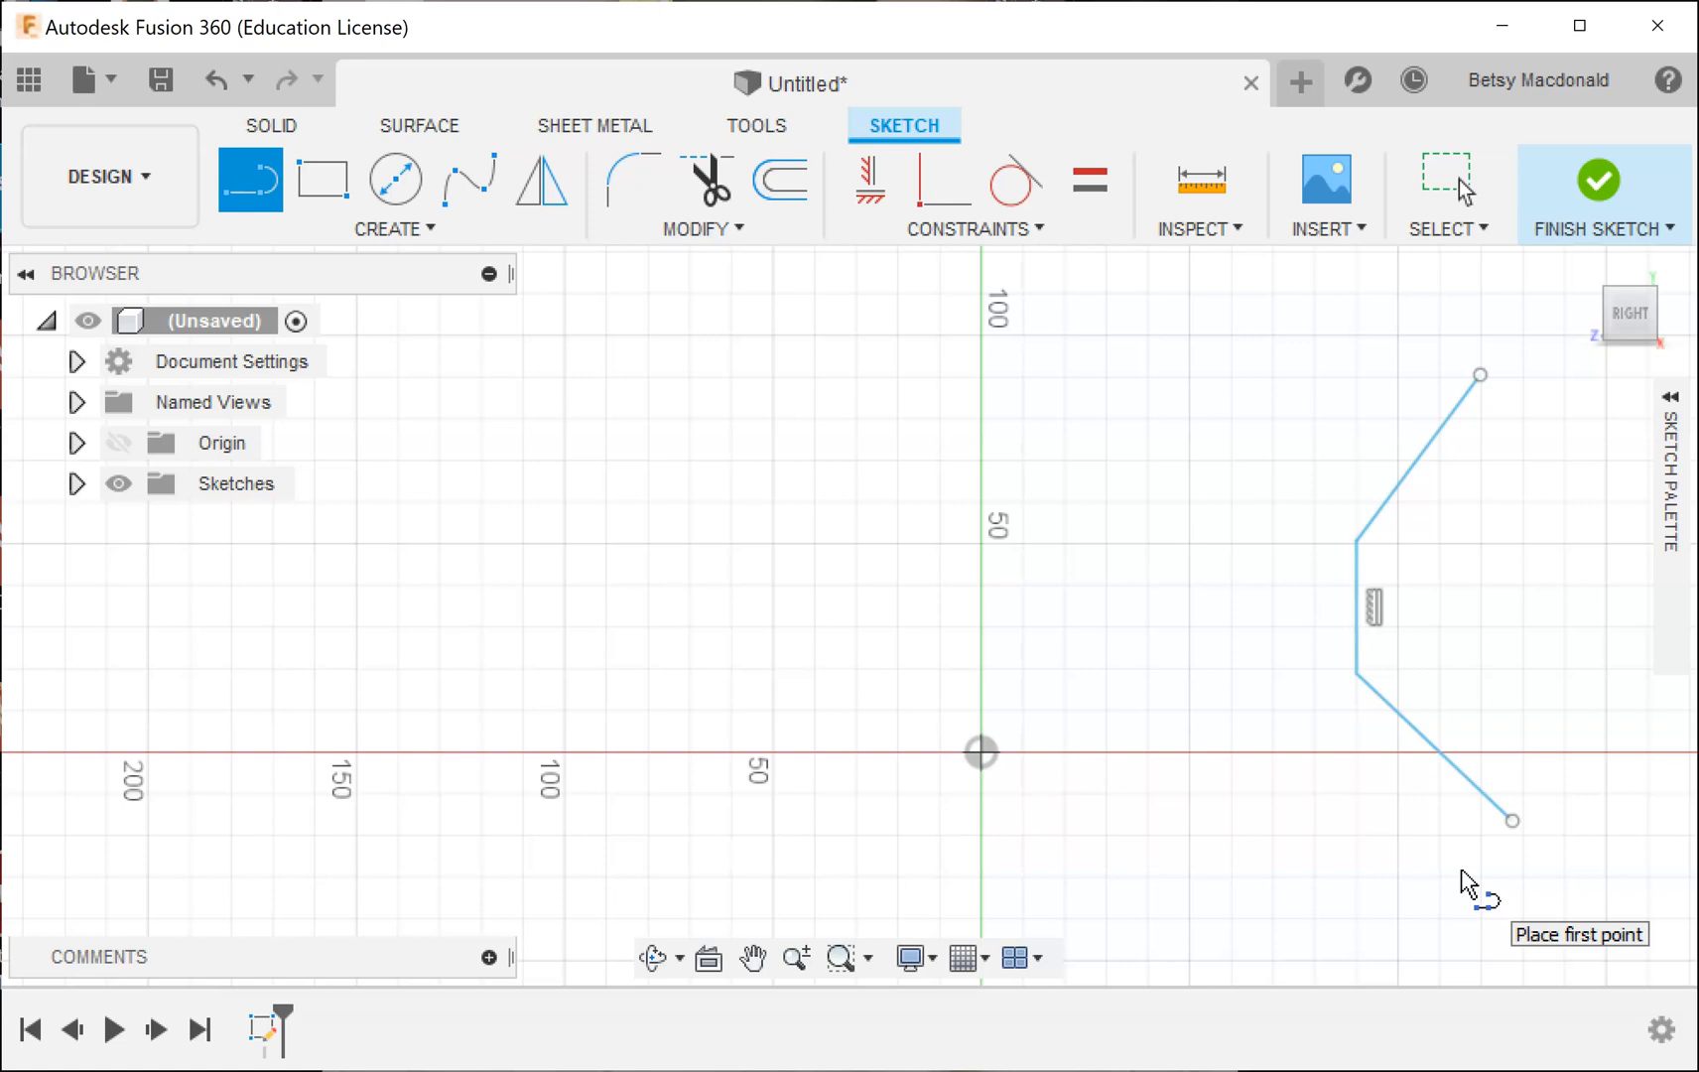
Sketch an open path just right of the origin: a slanted line about 56 mm long, a tangent arc, and a line slanting back down.
left_click(1091, 387)
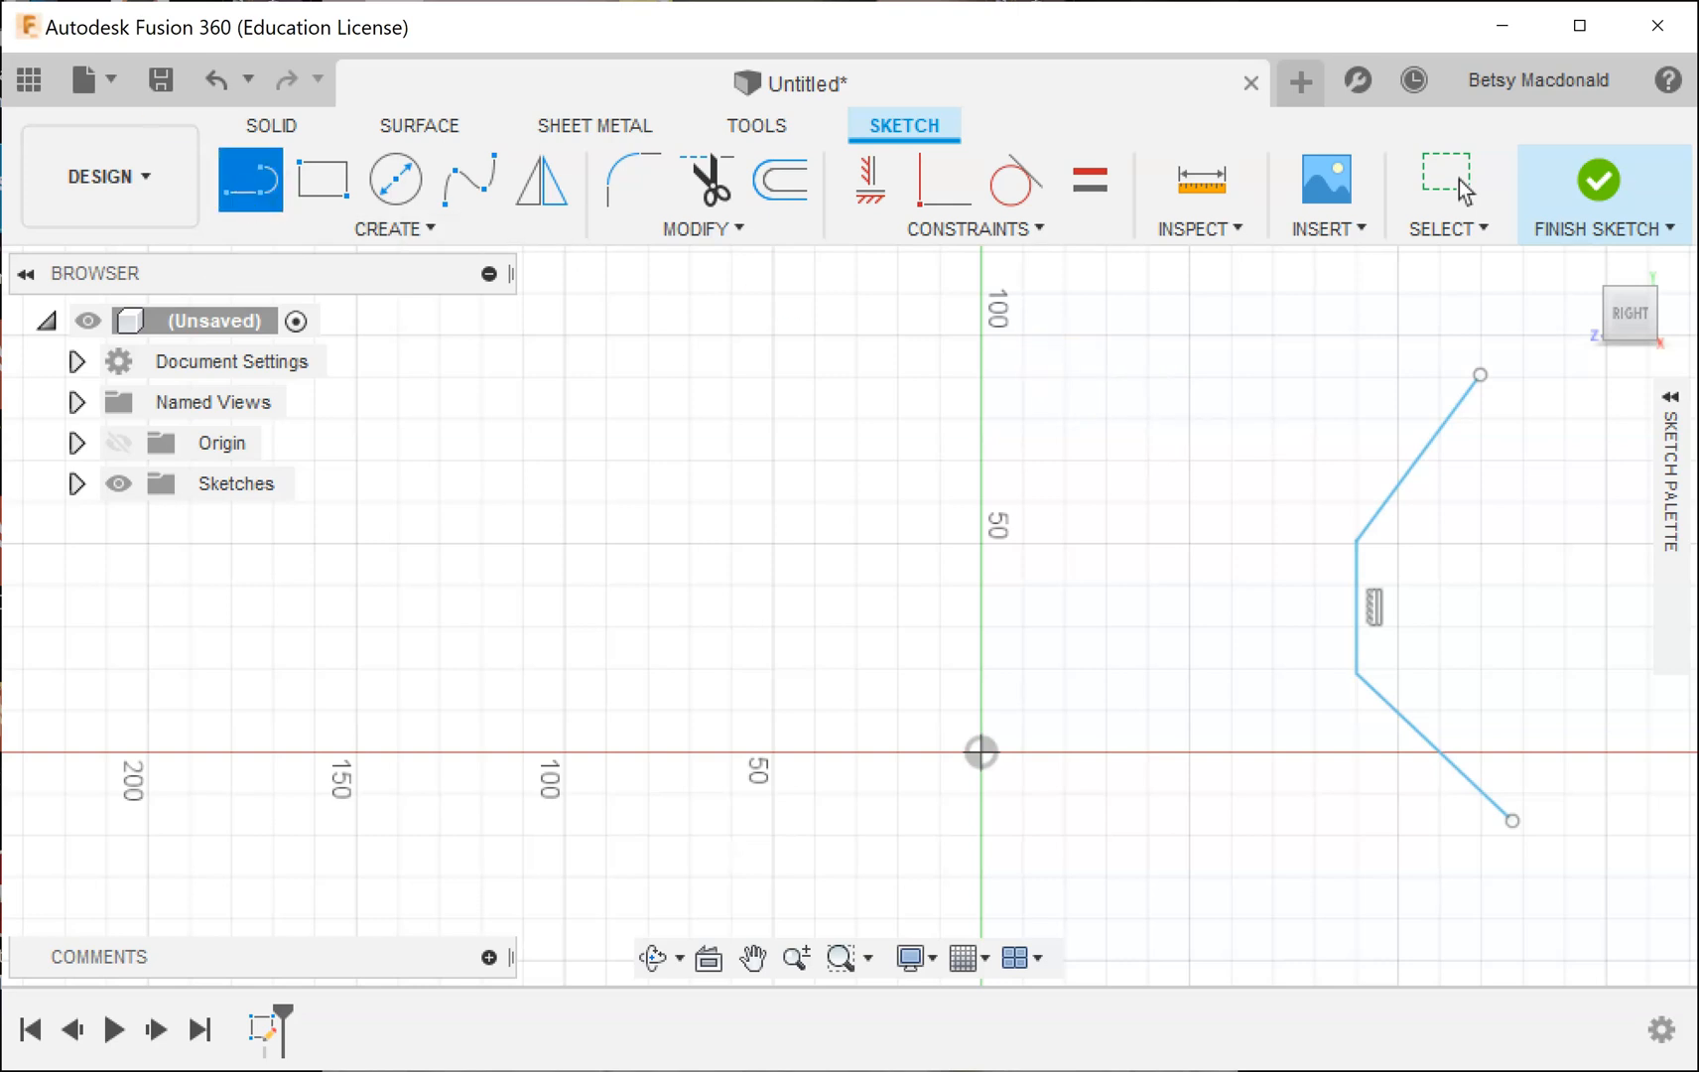
left_click(1067, 347)
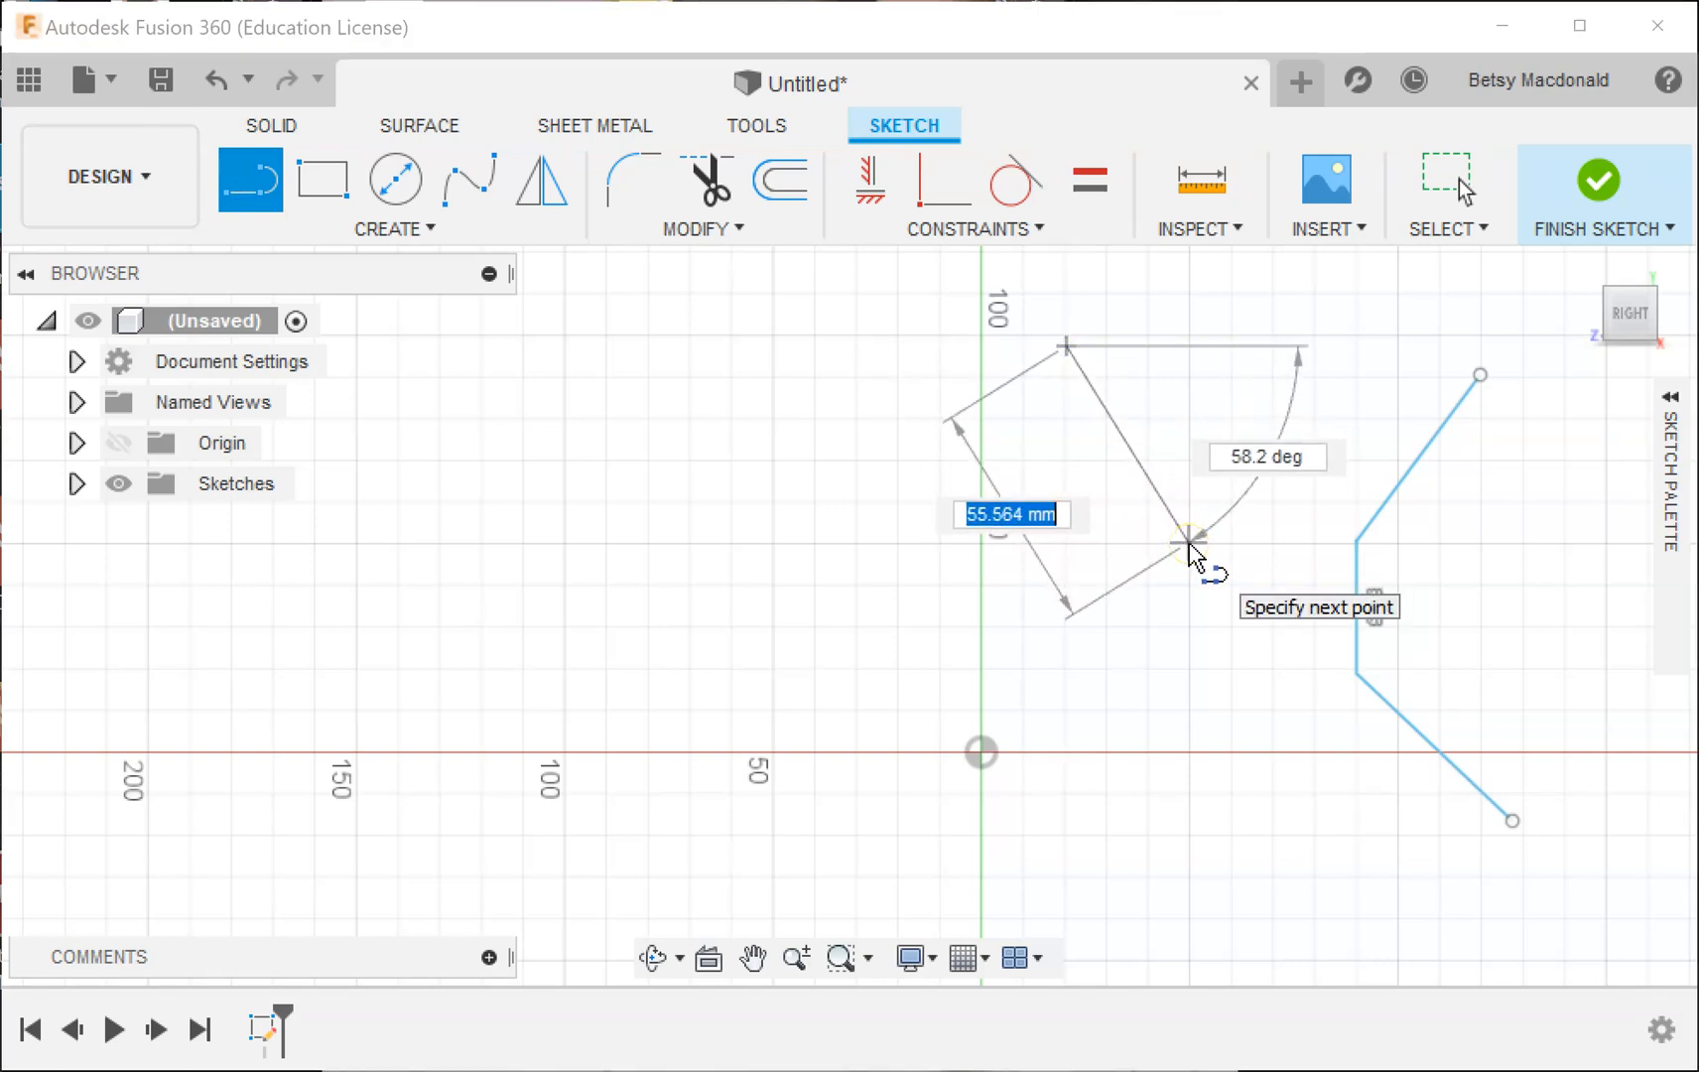
left_click_drag(1188, 541, 1169, 686)
left_click(1016, 802)
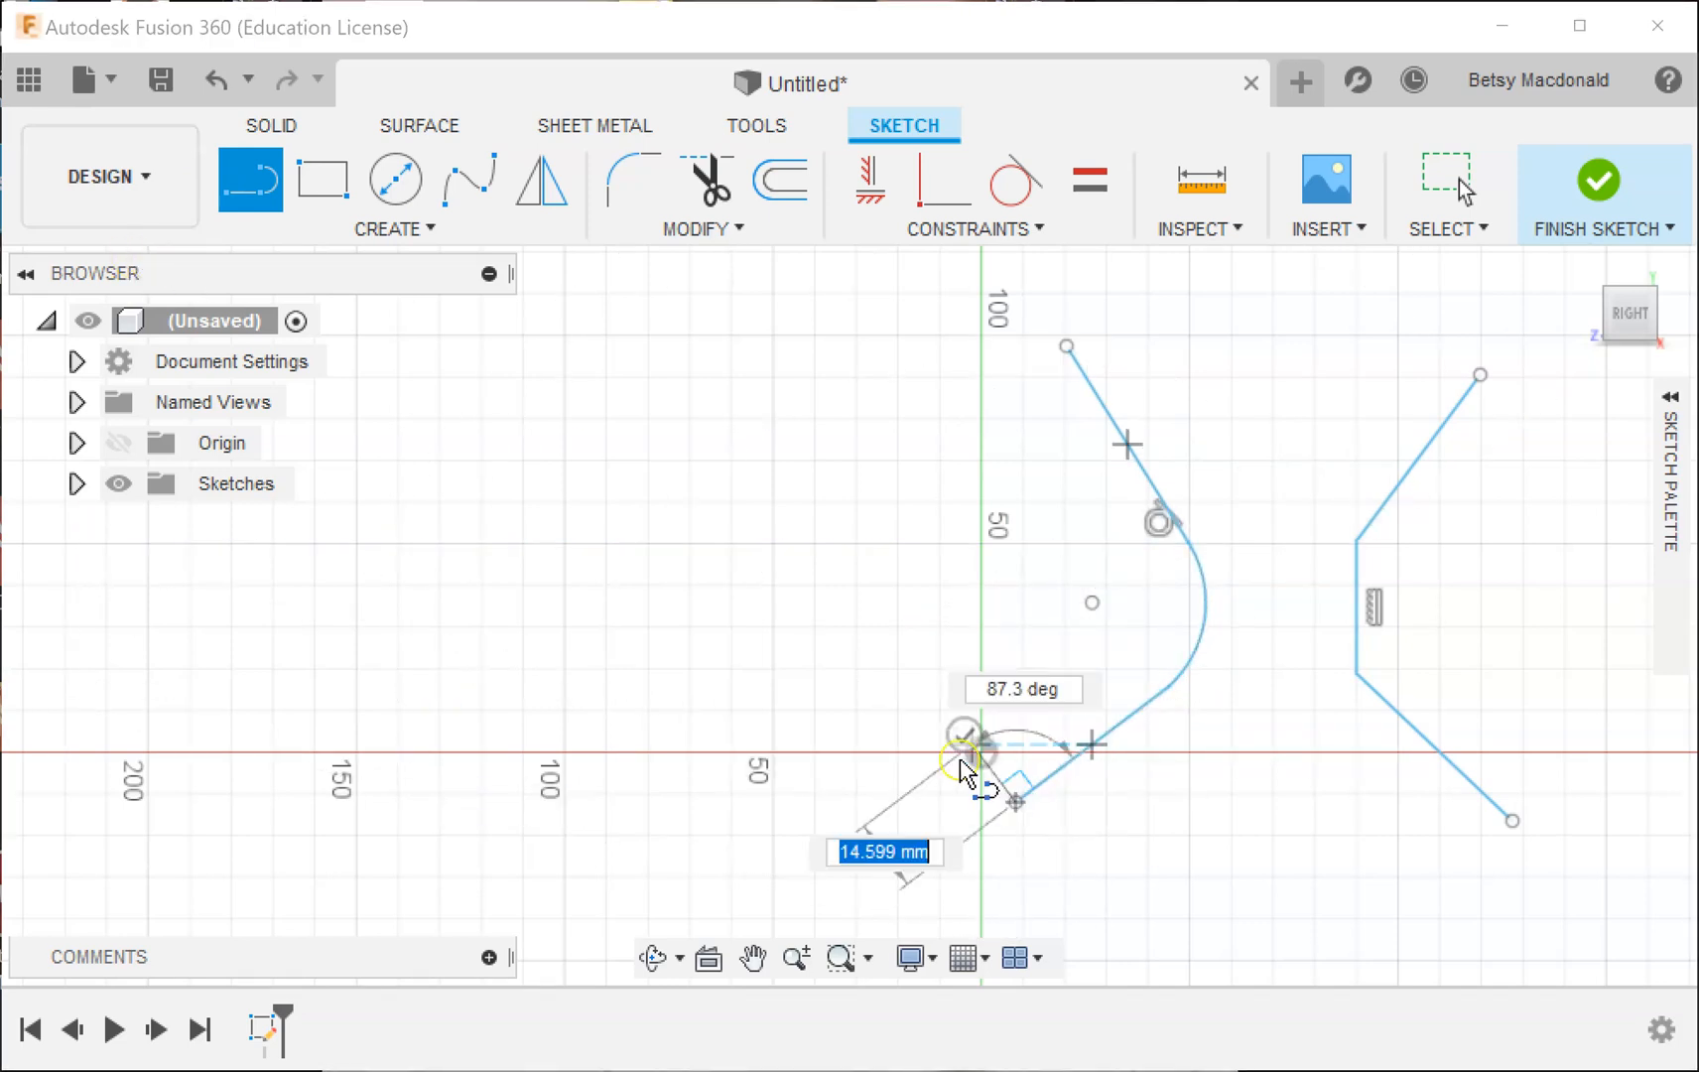
key("Escape")
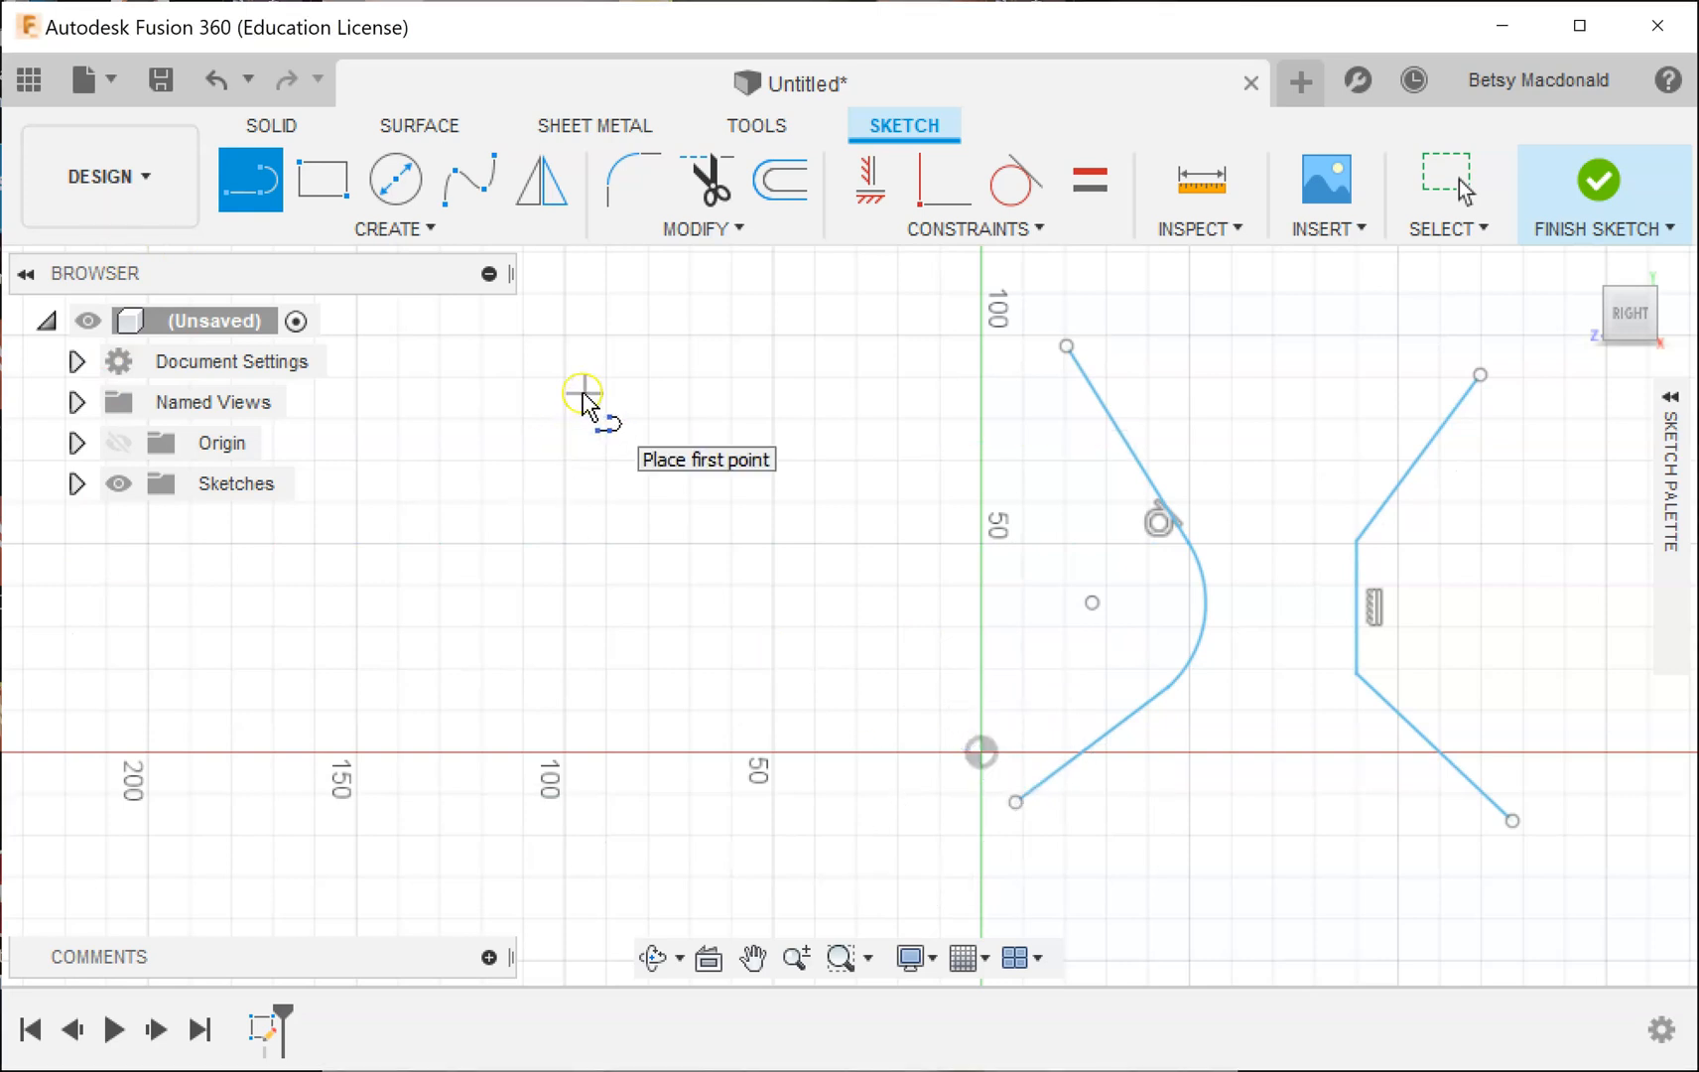
Sketch an open two-segment V-shaped path left of the origin, with its lower segment about 64 mm long.
left_click(646, 334)
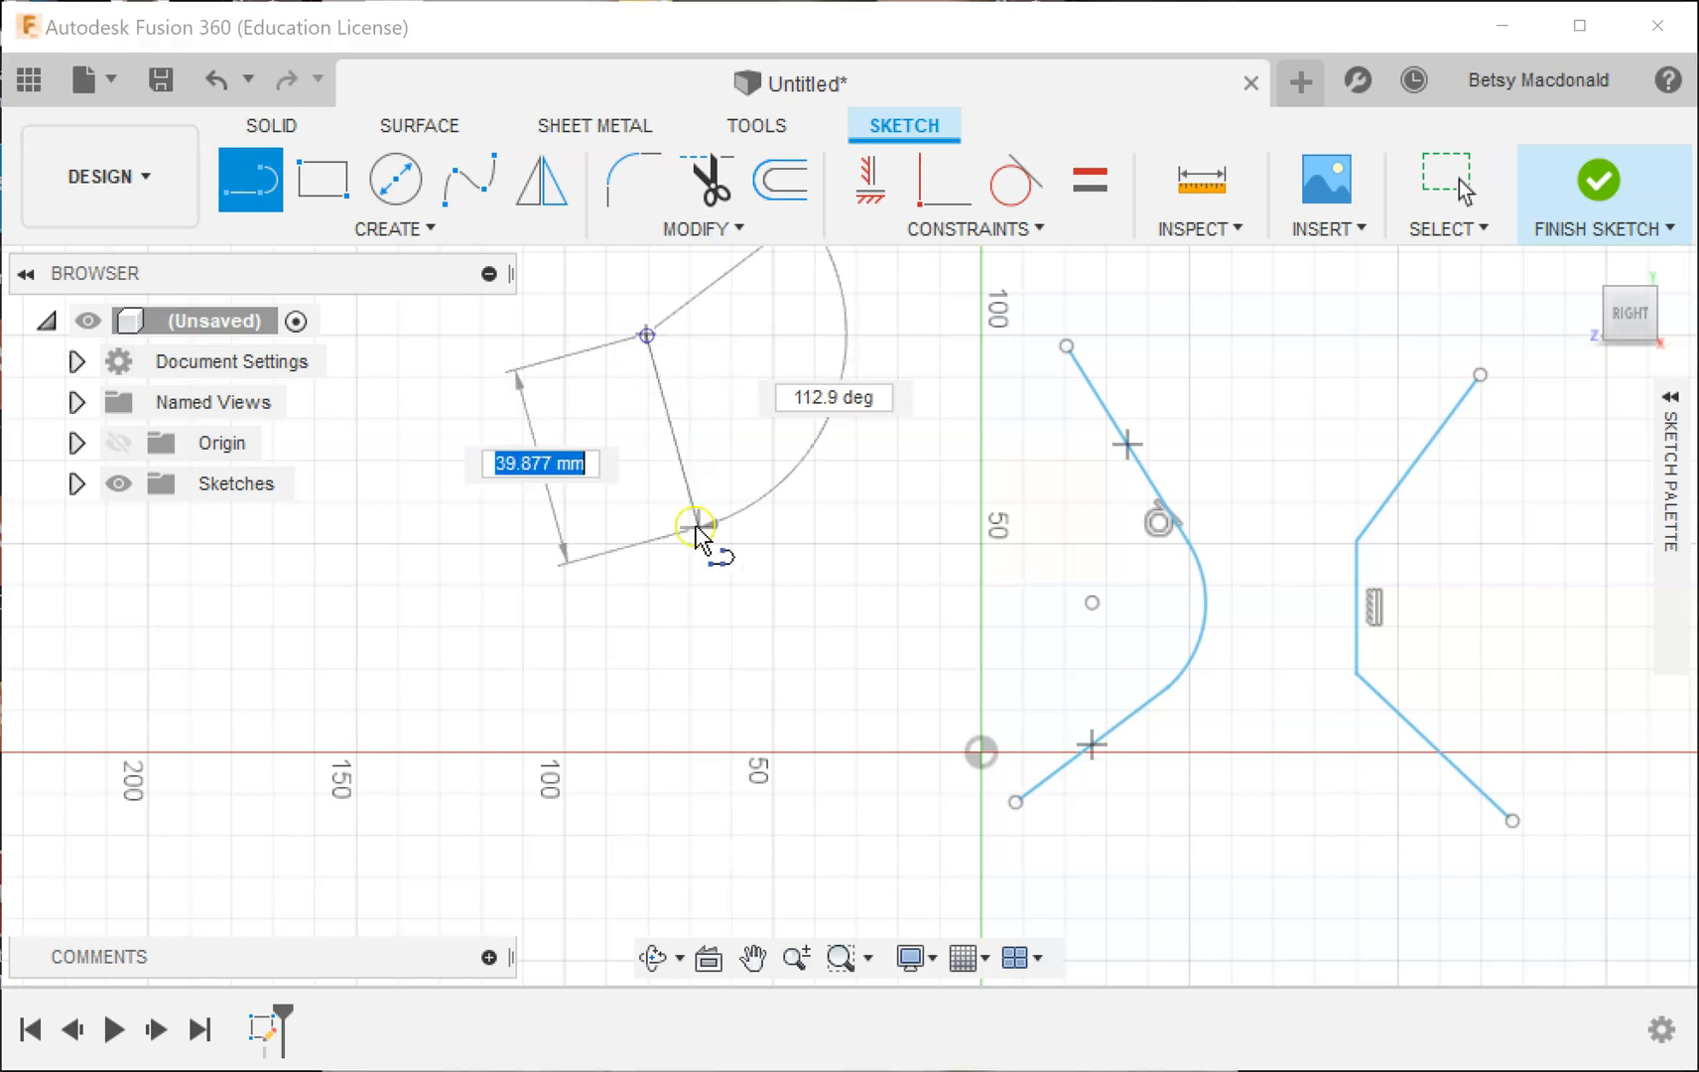
left_click(773, 544)
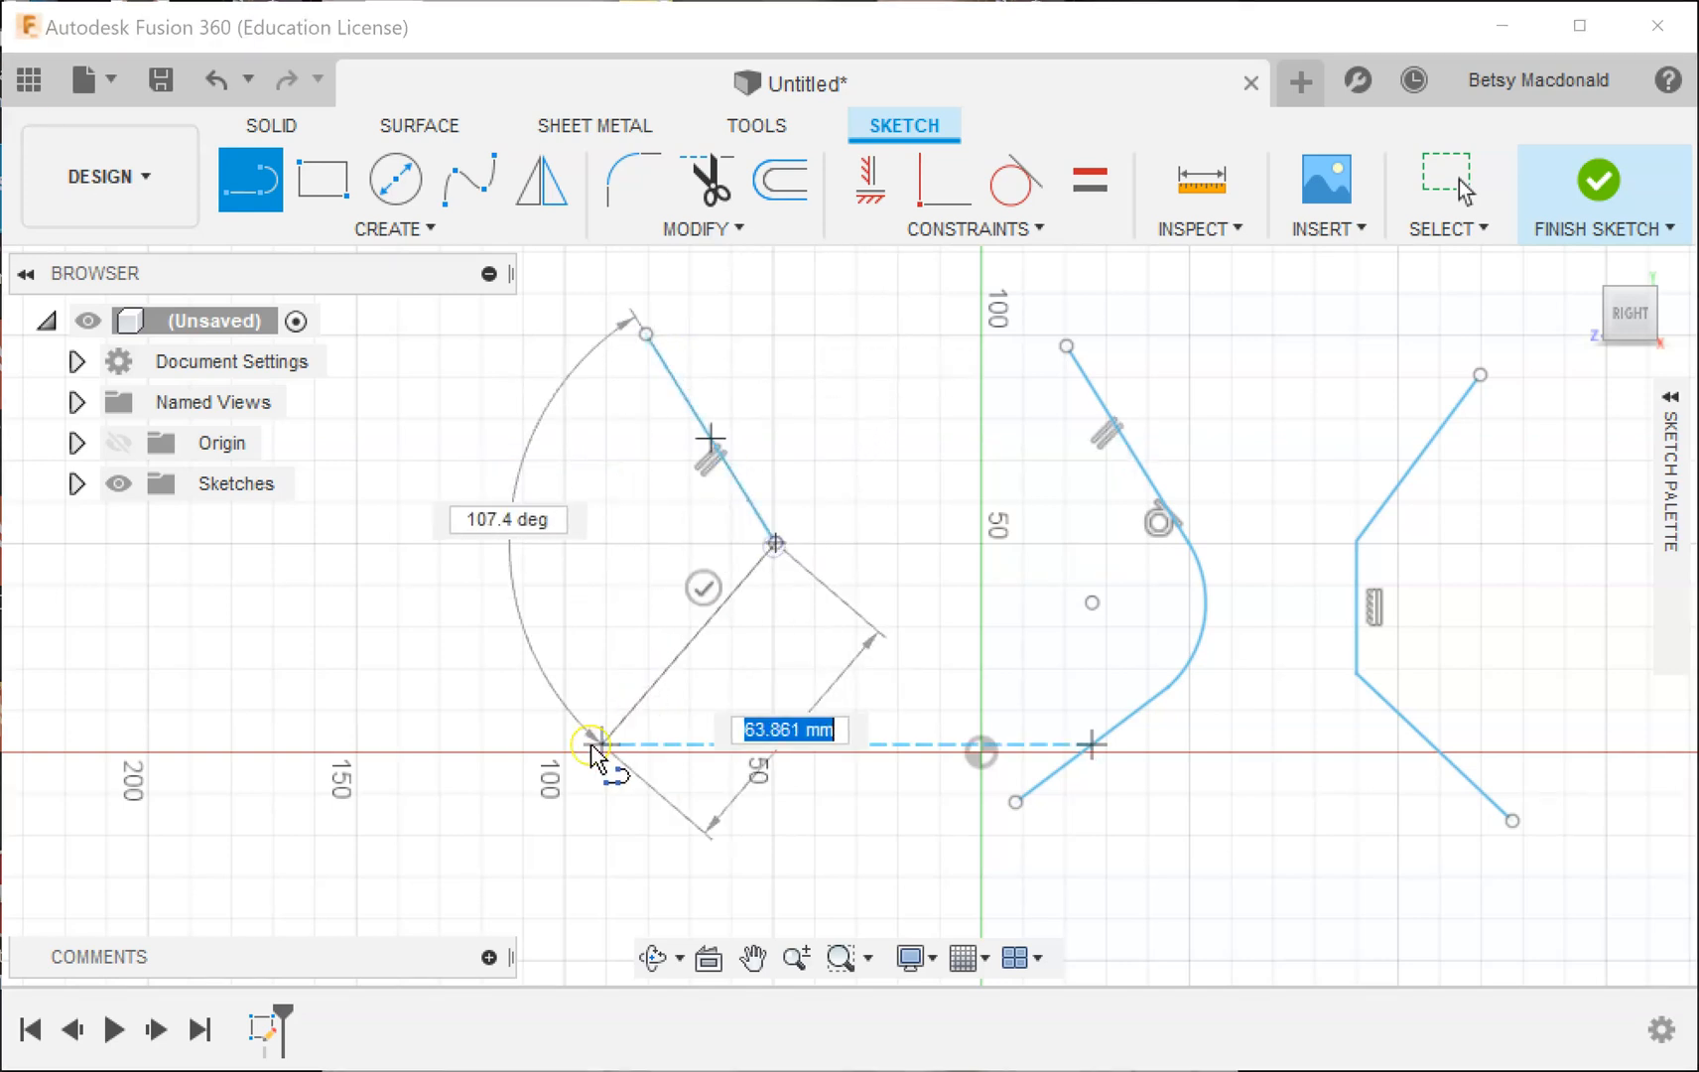
left_click(590, 751)
left_click(527, 695)
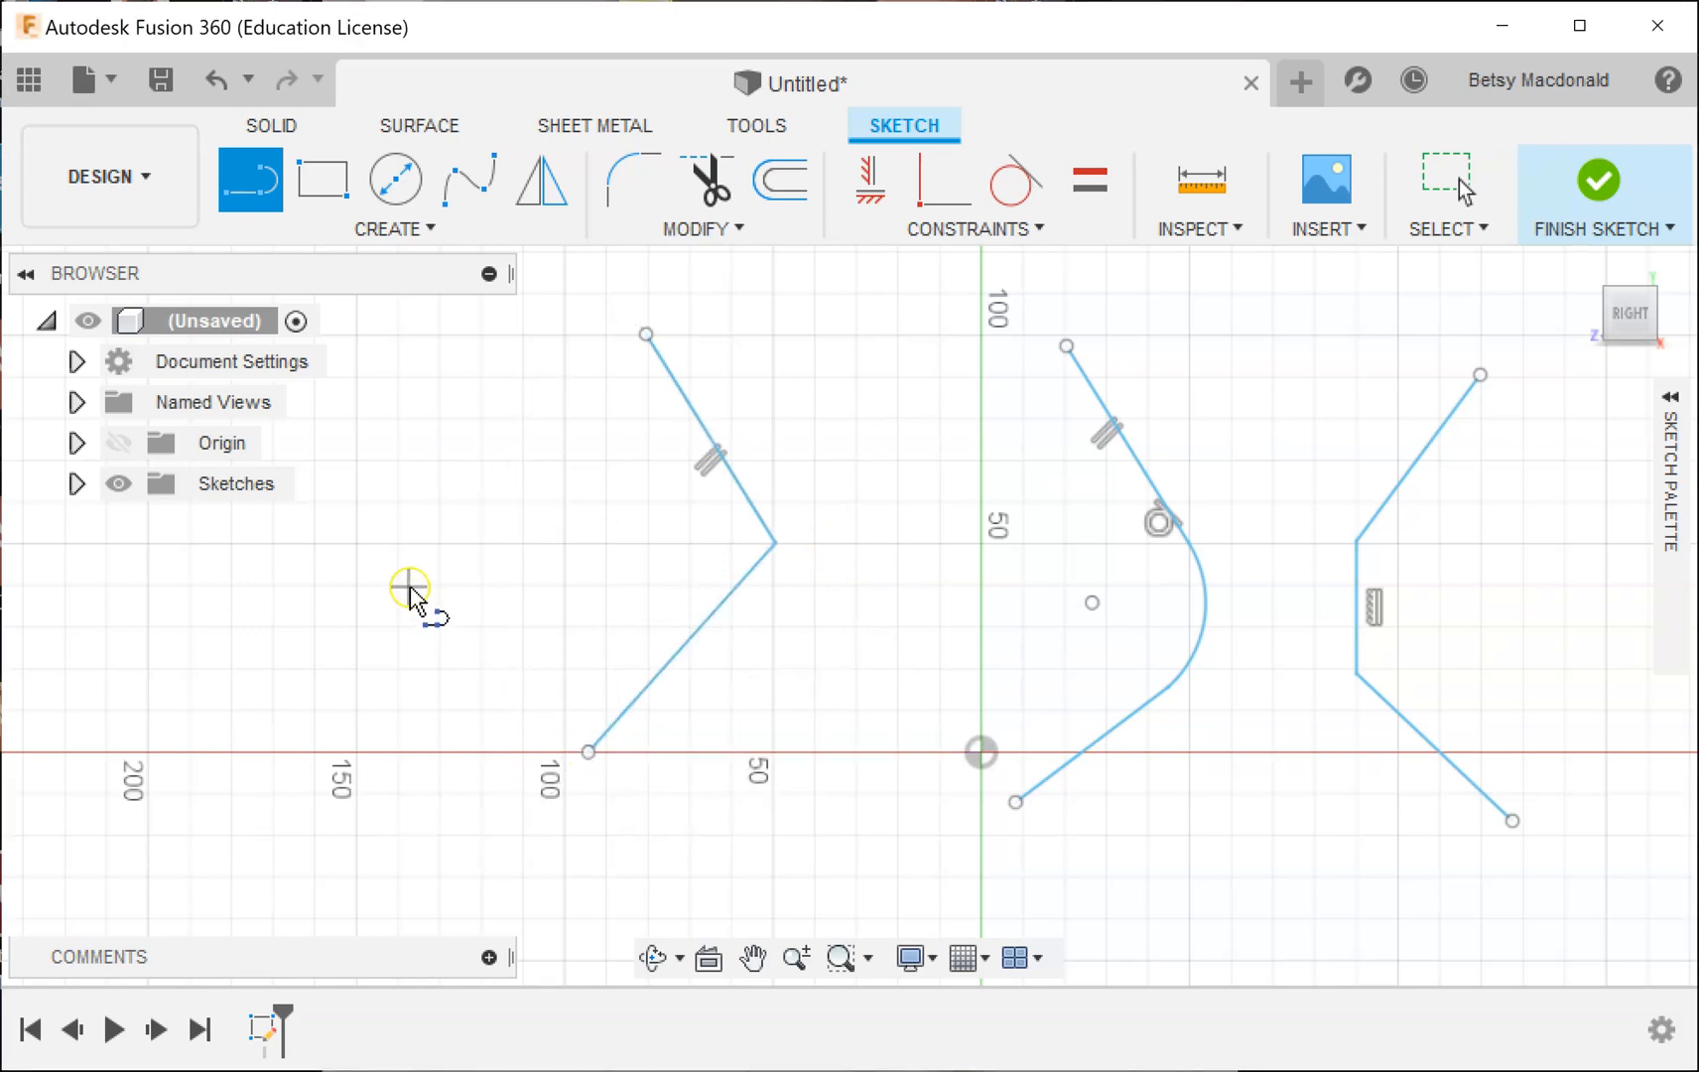
Sketch a closed six-sided line profile left of the V-shaped path, with horizontal upper and lower edges and a vertical edge on its right.
middle_click_drag(447, 576, 754, 591)
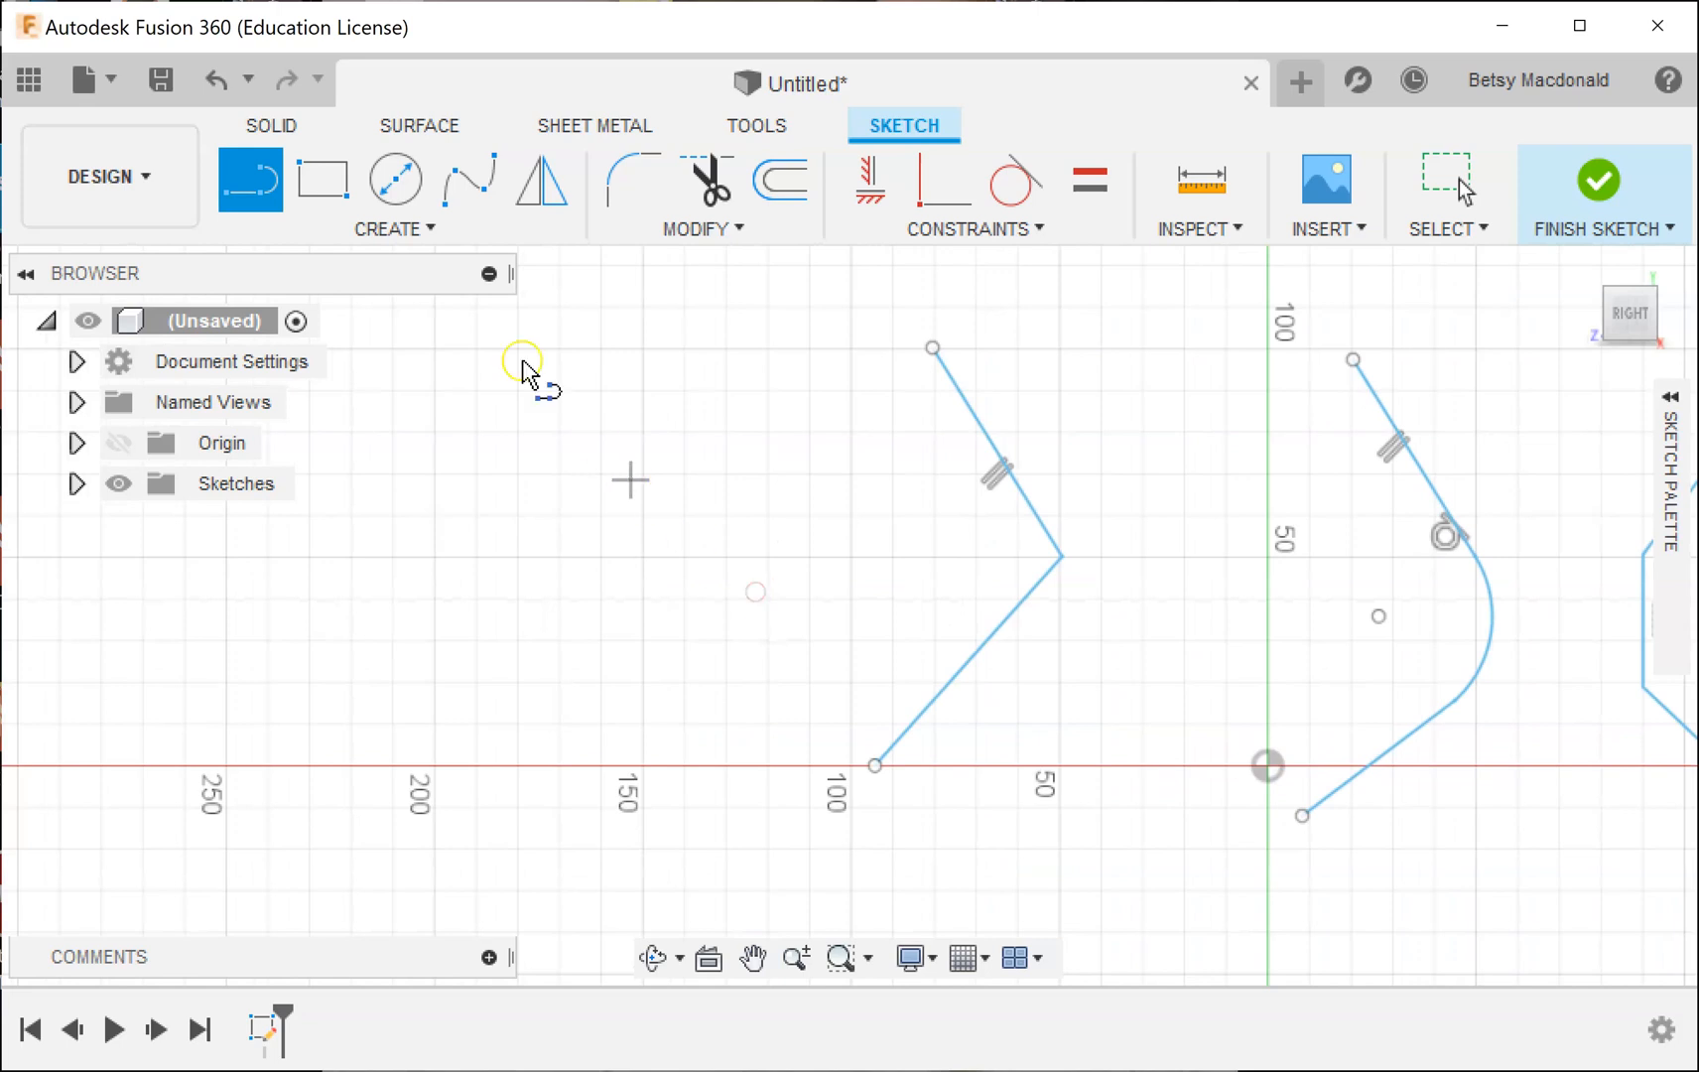
left_click(349, 556)
left_click(432, 390)
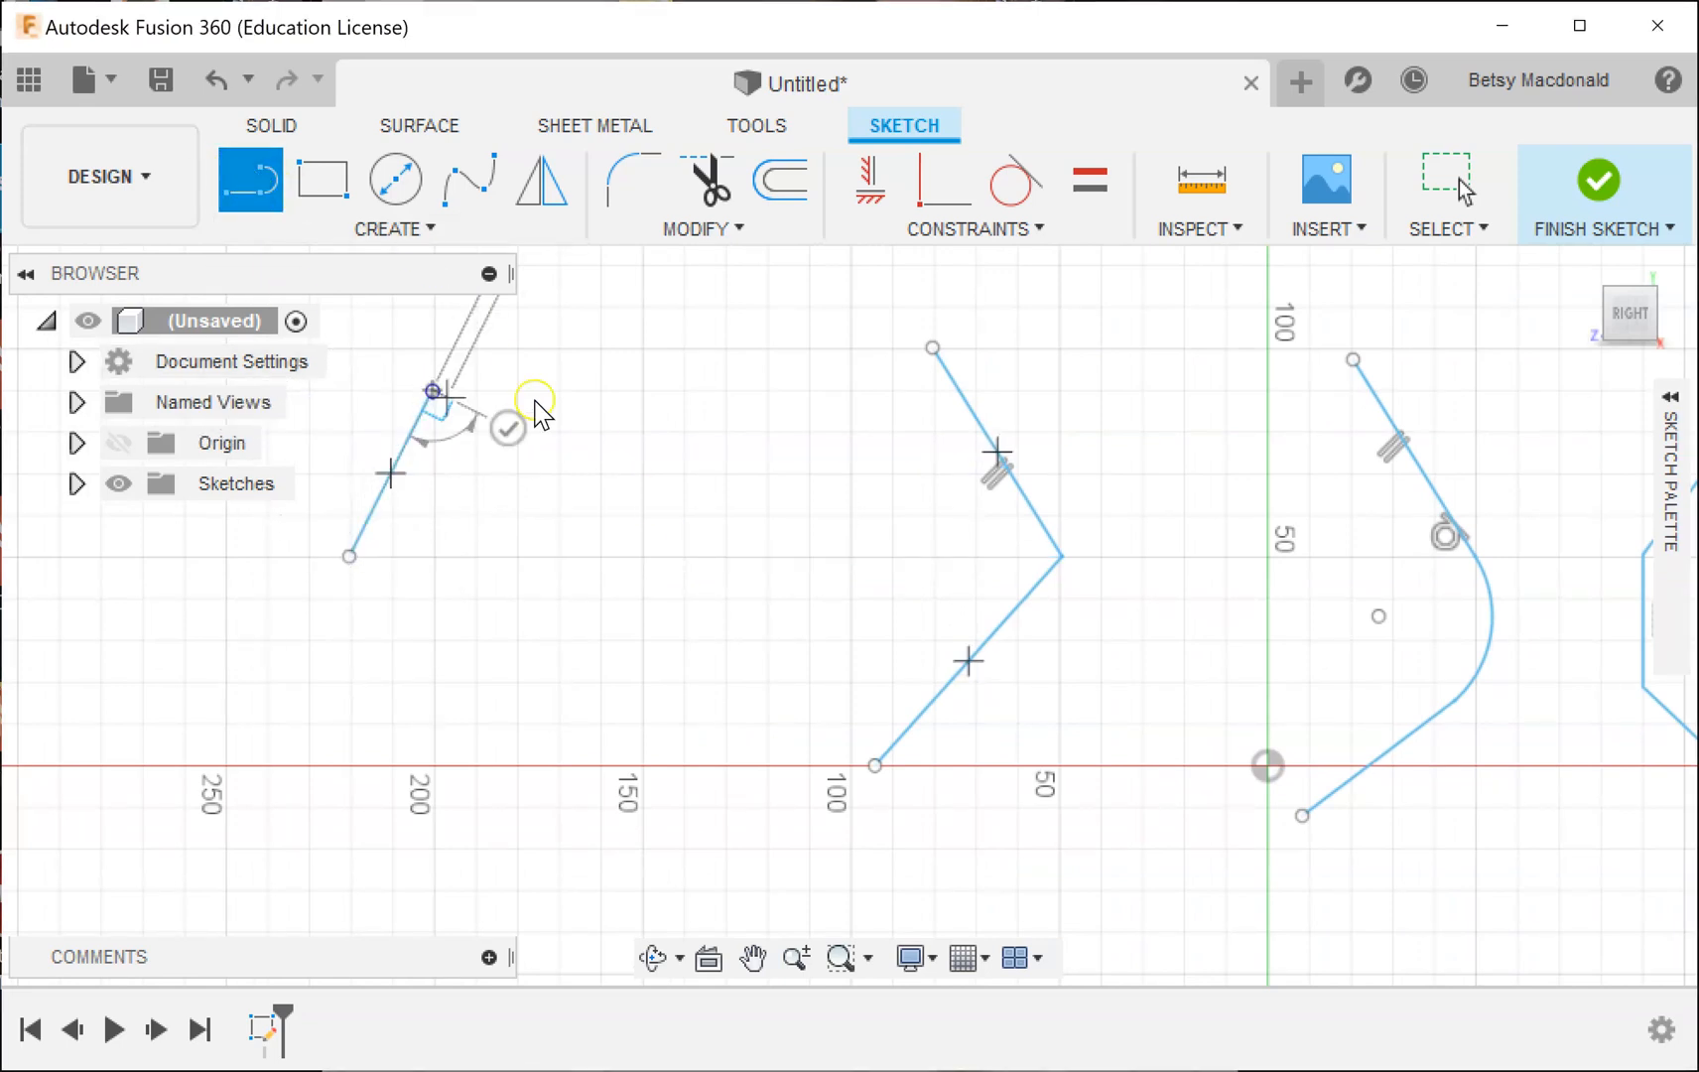
left_click(569, 390)
left_click(679, 542)
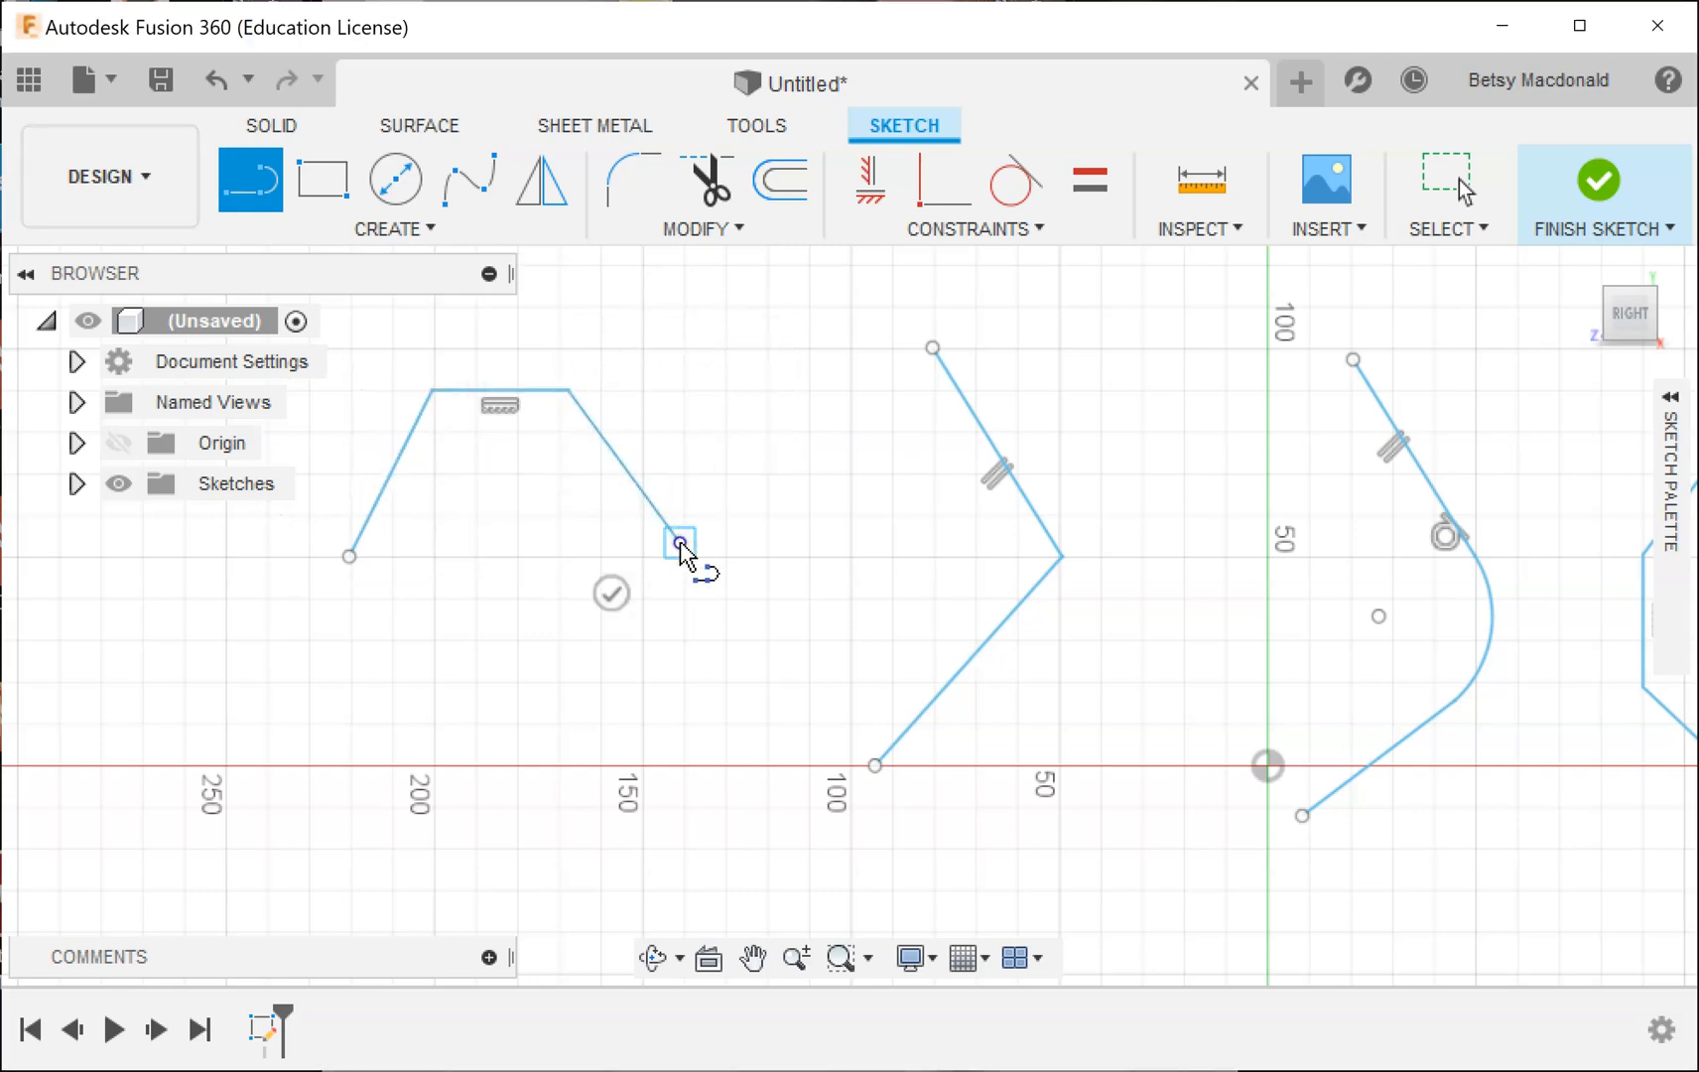
left_click(678, 713)
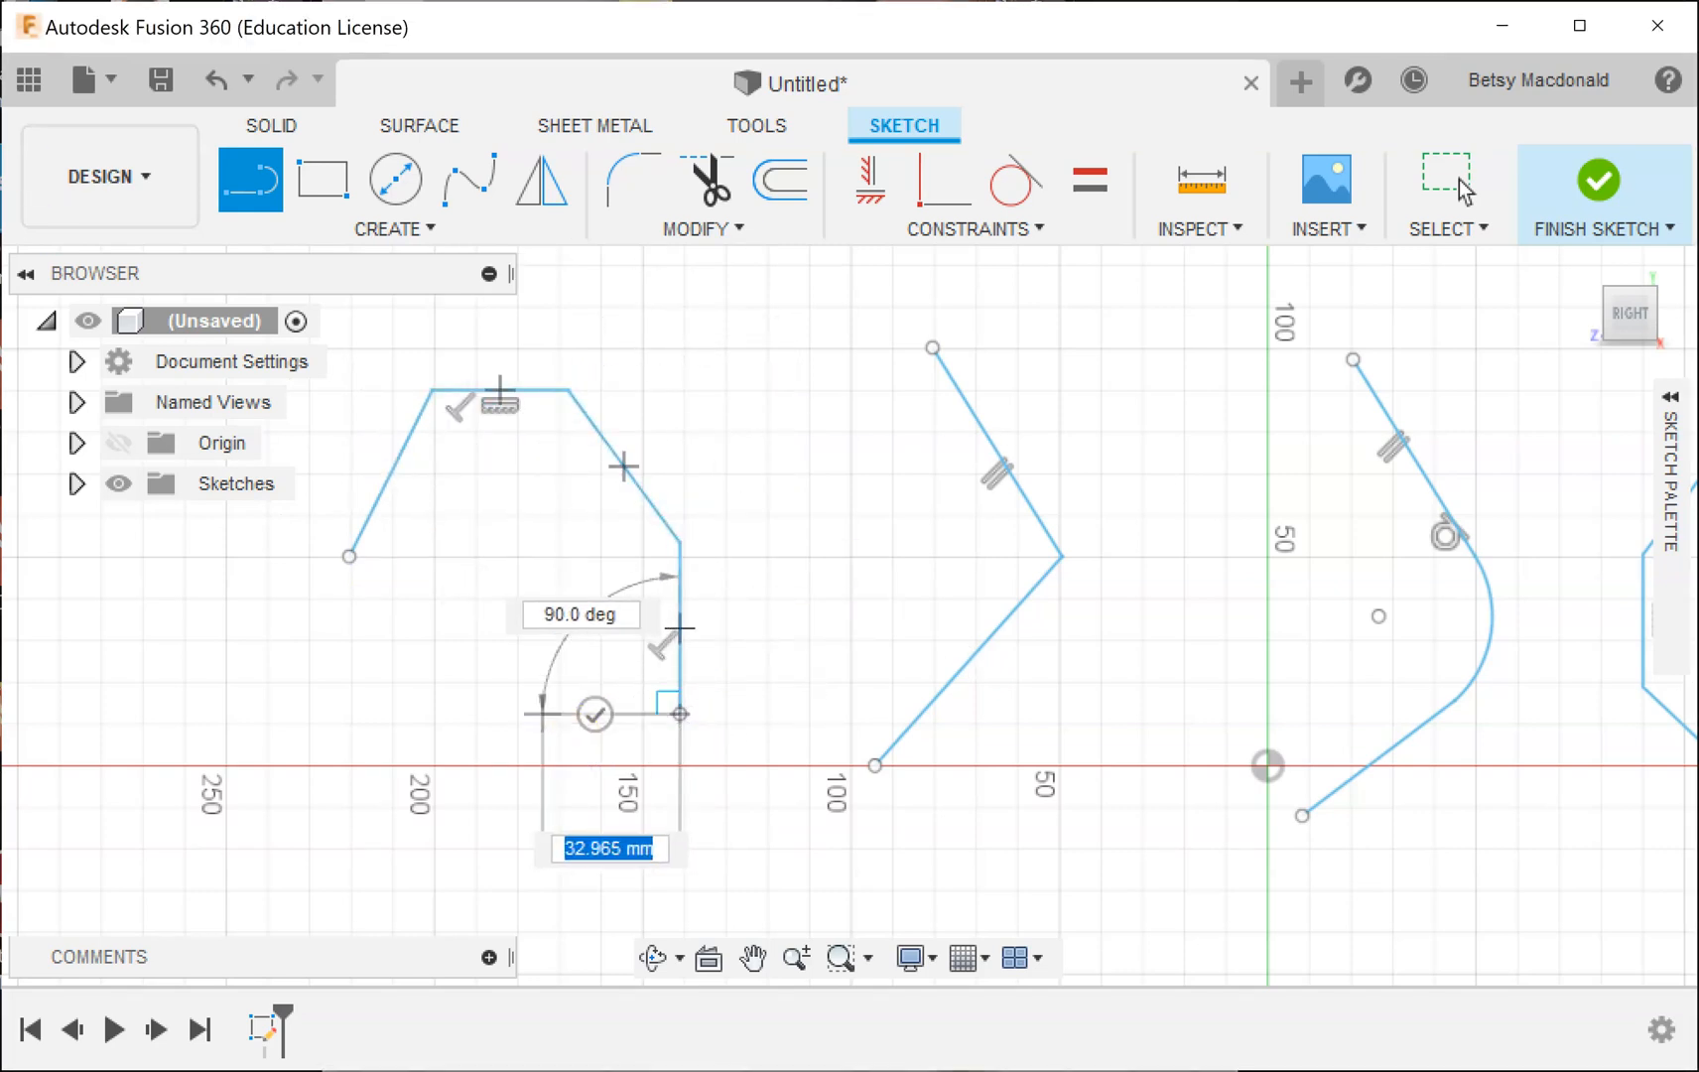
left_click(445, 713)
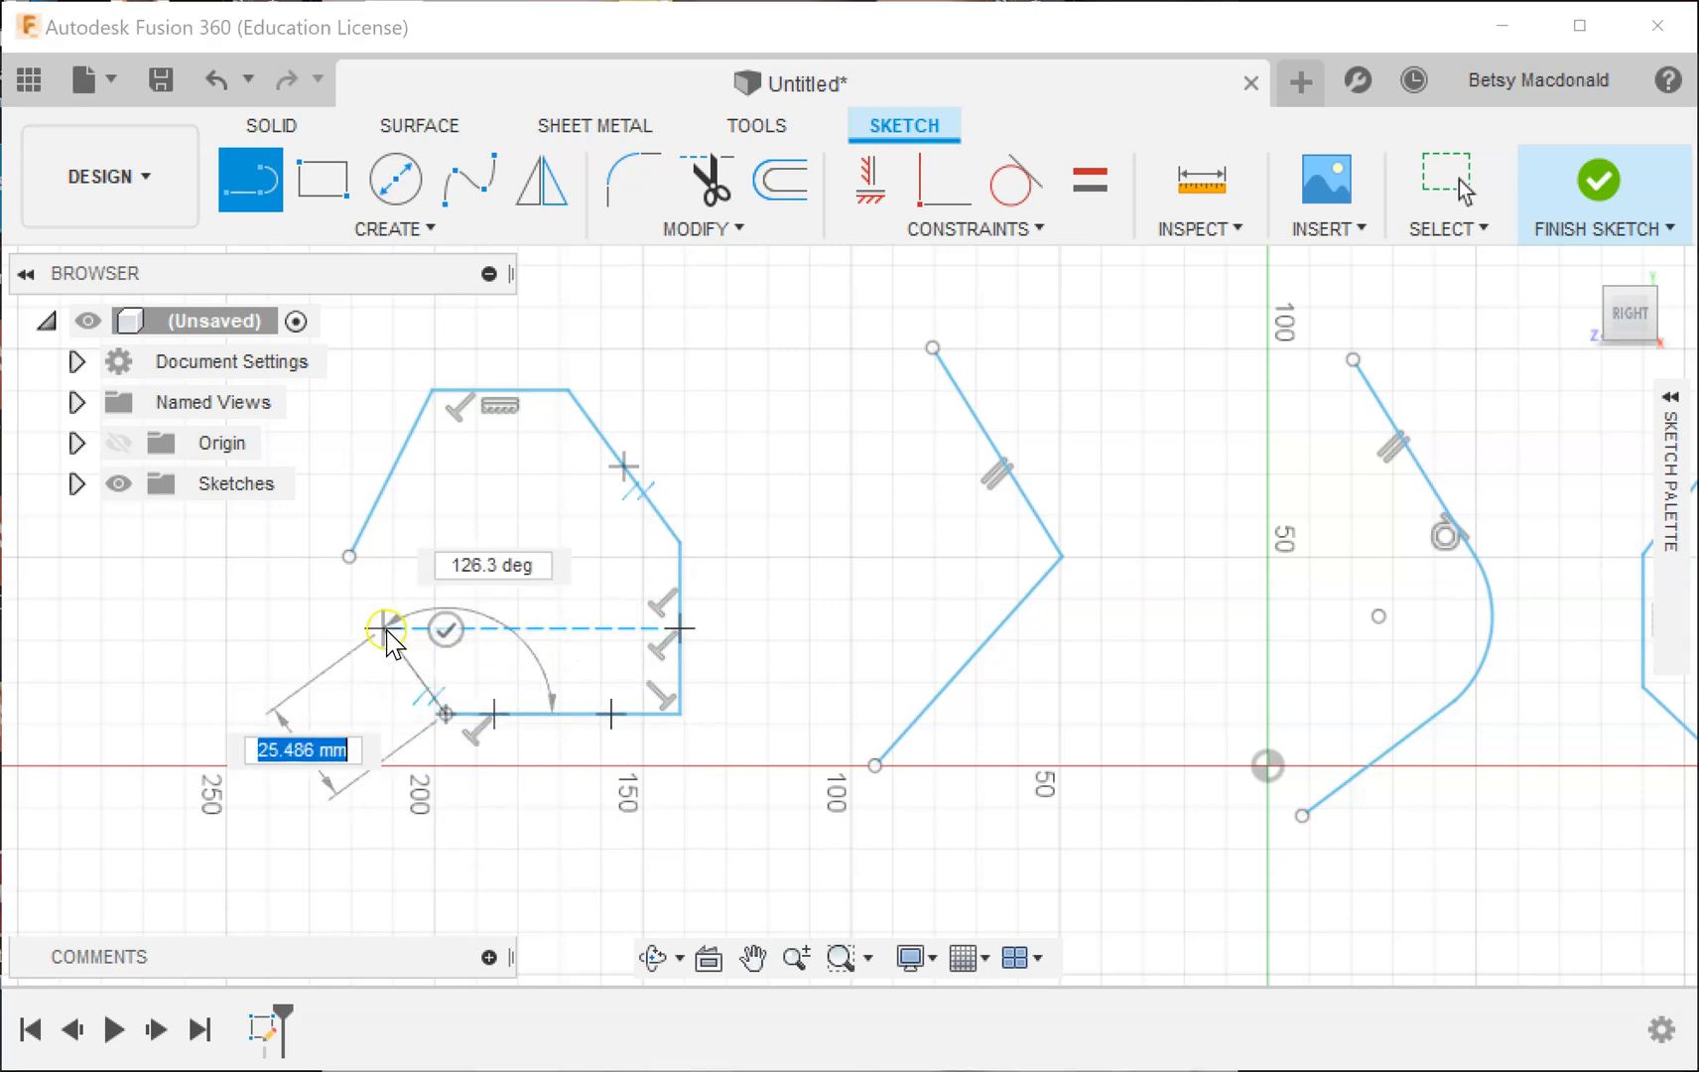
left_click(349, 557)
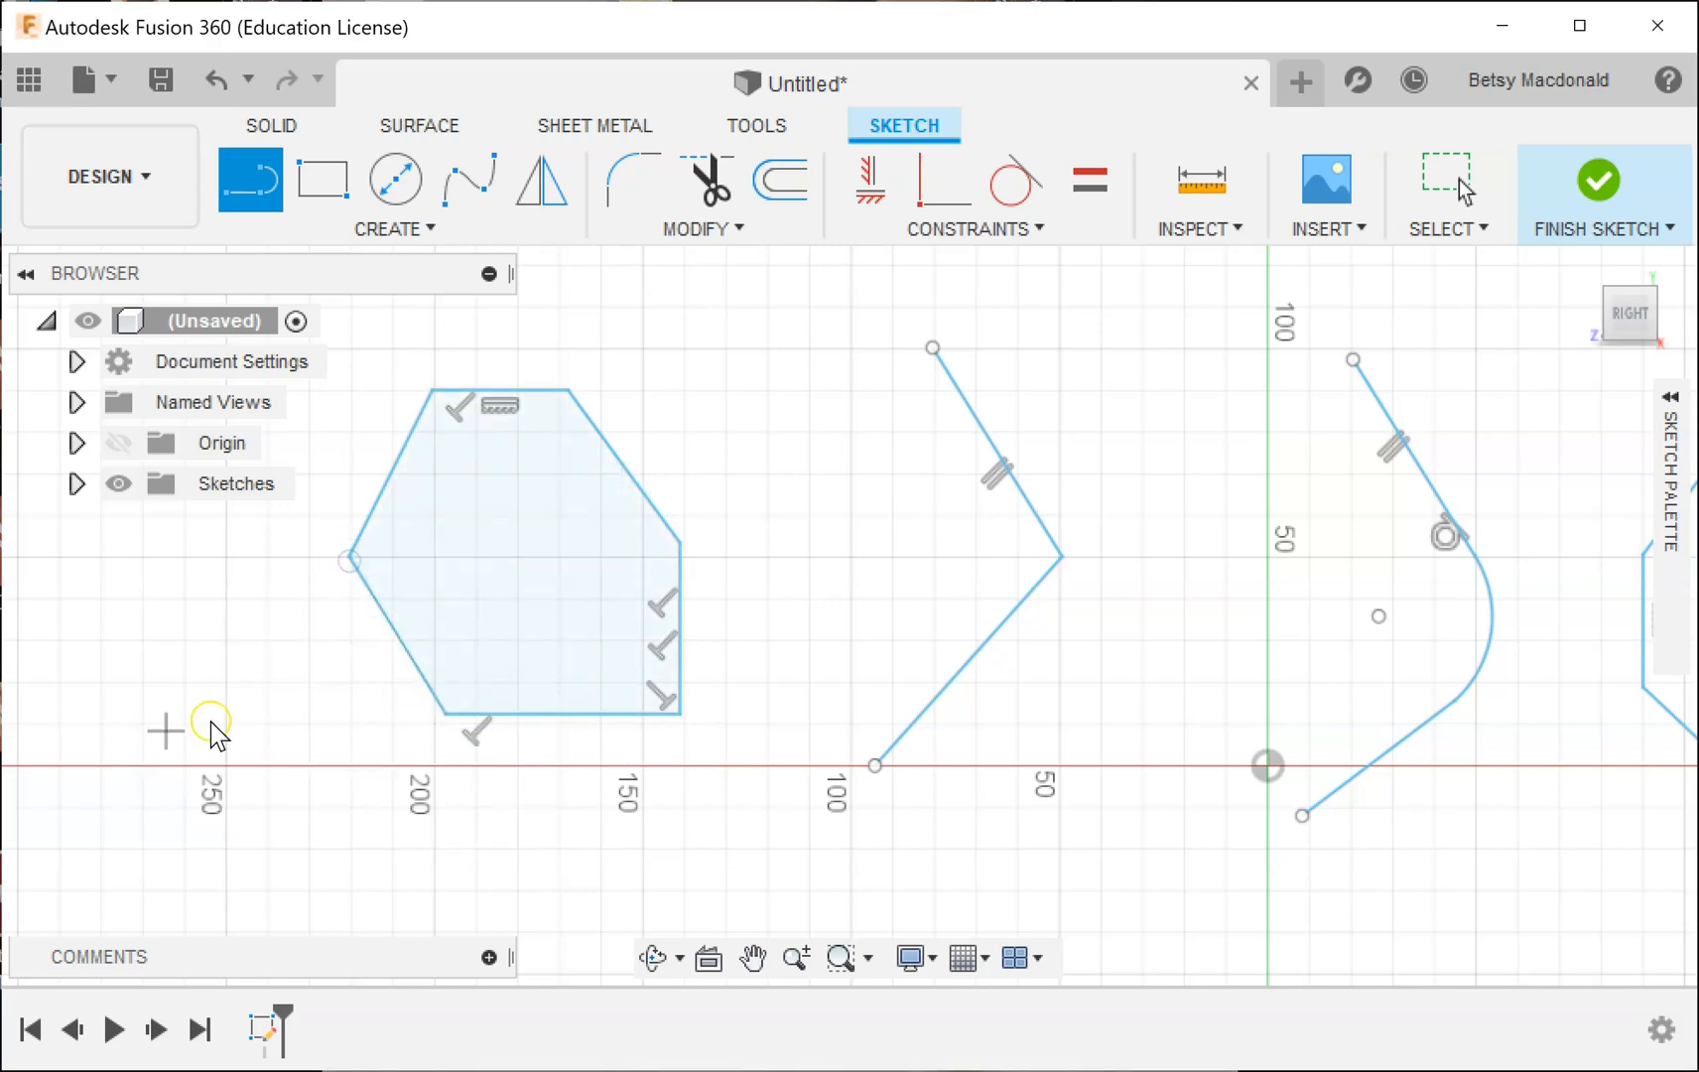
Select the three-segment line chain and move it 20 mm horizontally away from the origin.
mouse_move(923, 507)
middle_mouse_down()
mouse_move(581, 506)
mouse_move(585, 524)
middle_mouse_up()
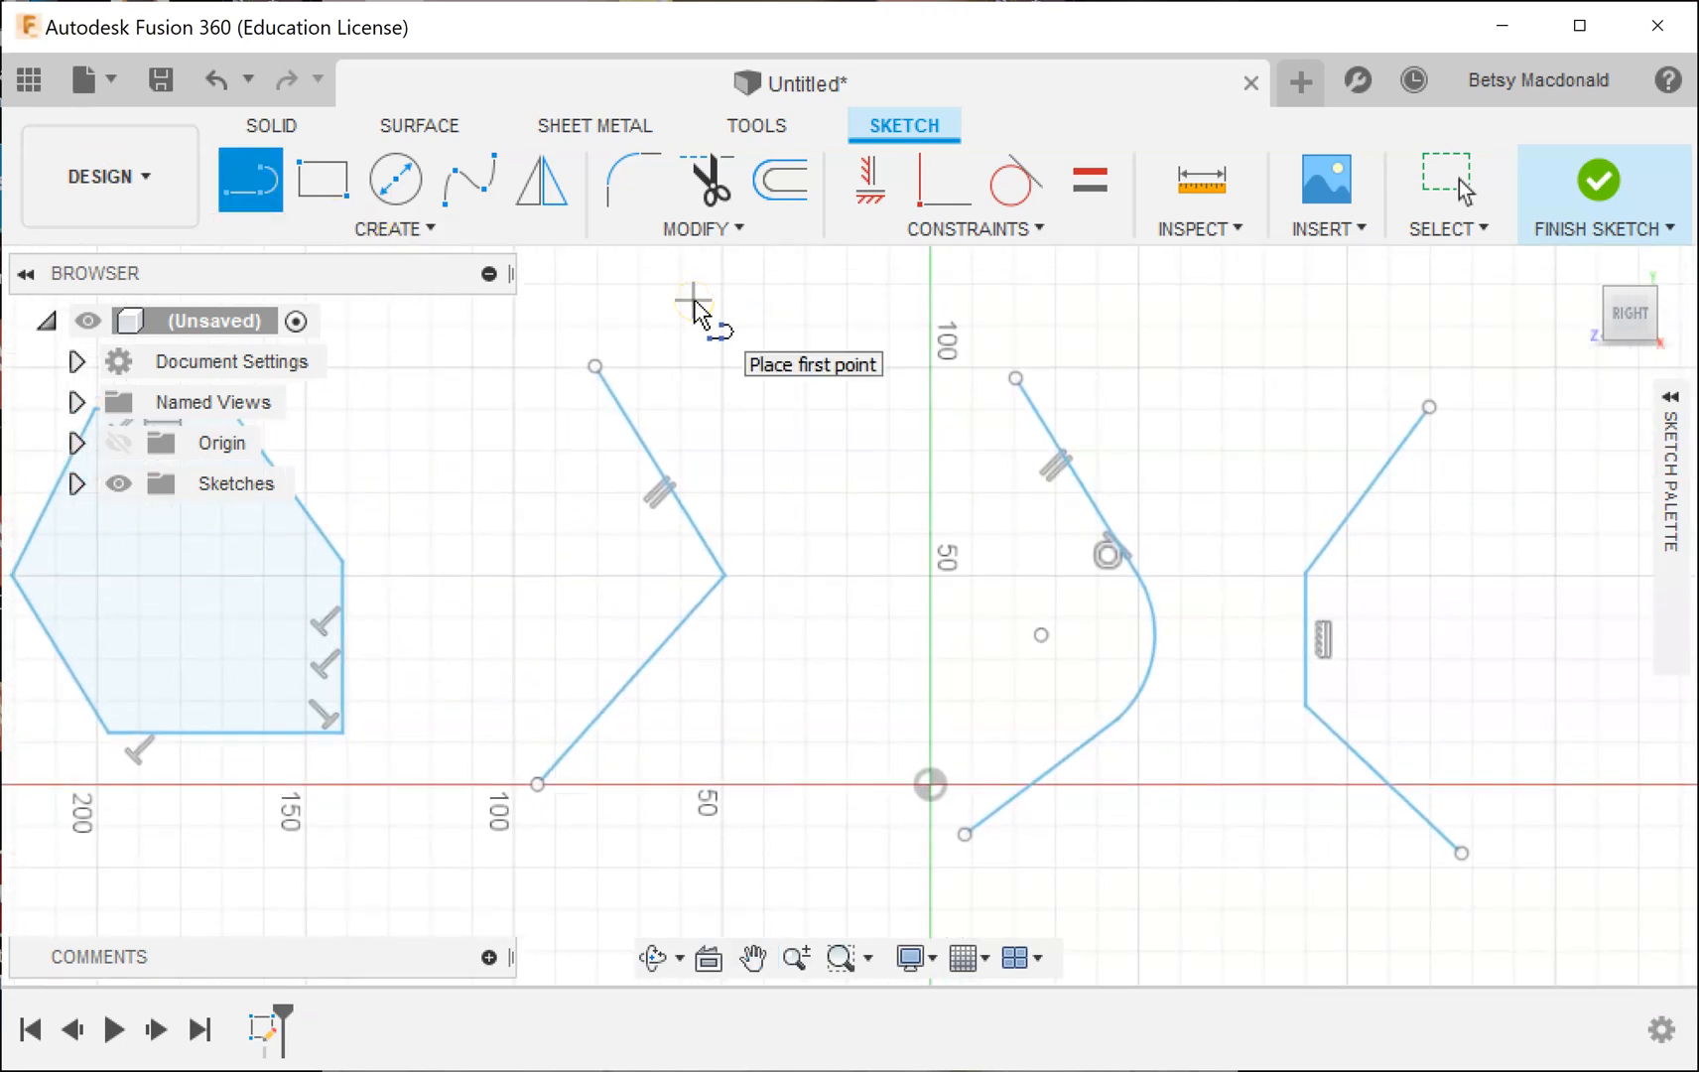
key("Escape")
mouse_move(1242, 303)
left_mouse_down()
mouse_move(1581, 861)
mouse_move(1584, 908)
left_mouse_up()
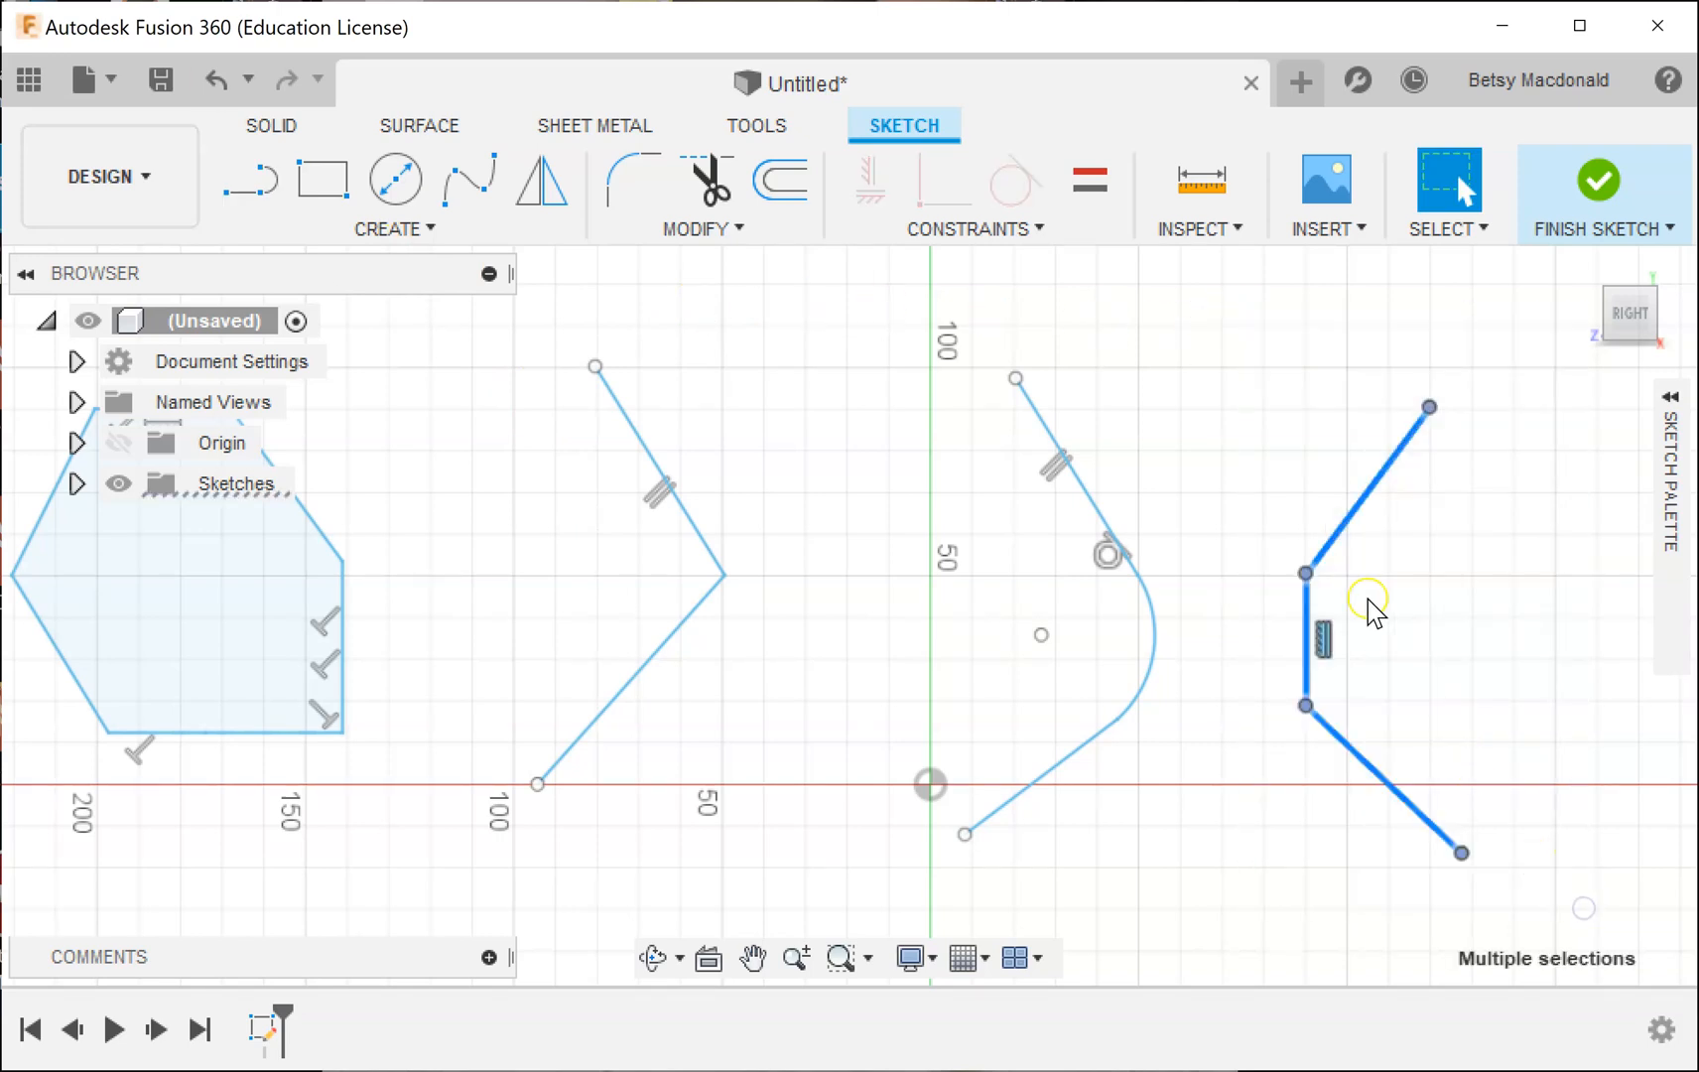
right_click(1356, 521)
left_click(1215, 553)
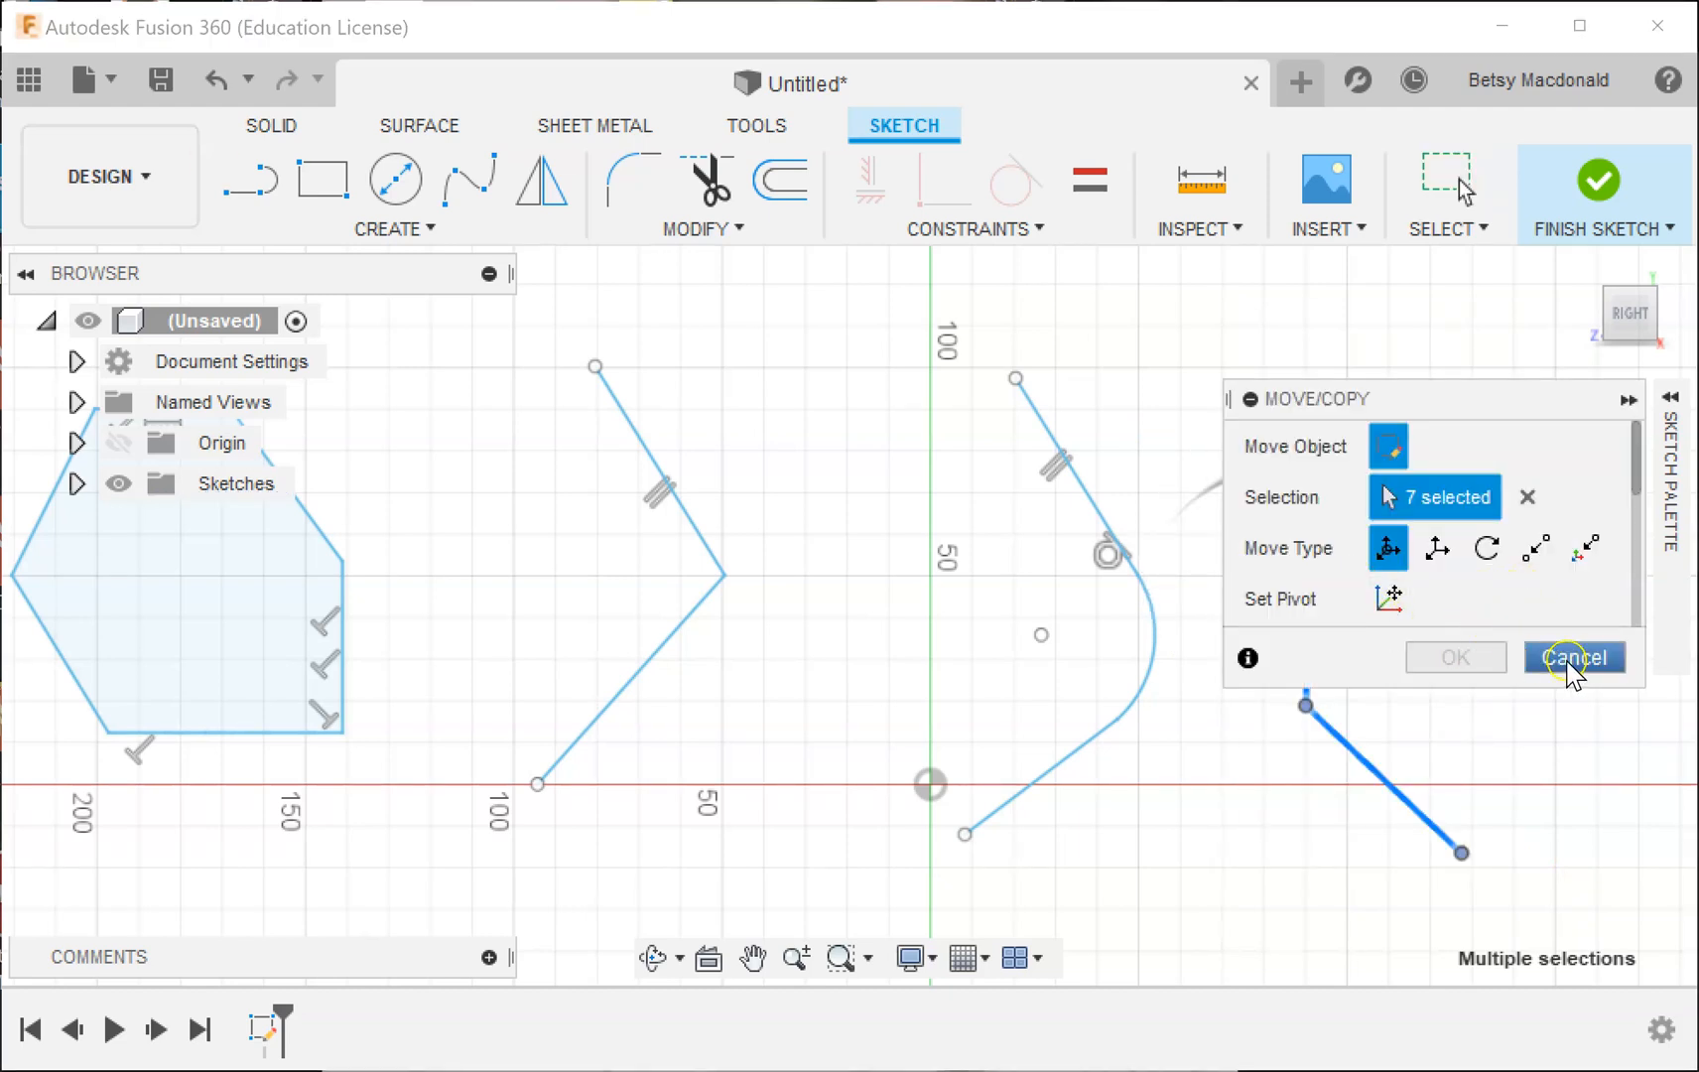
left_click(1628, 399)
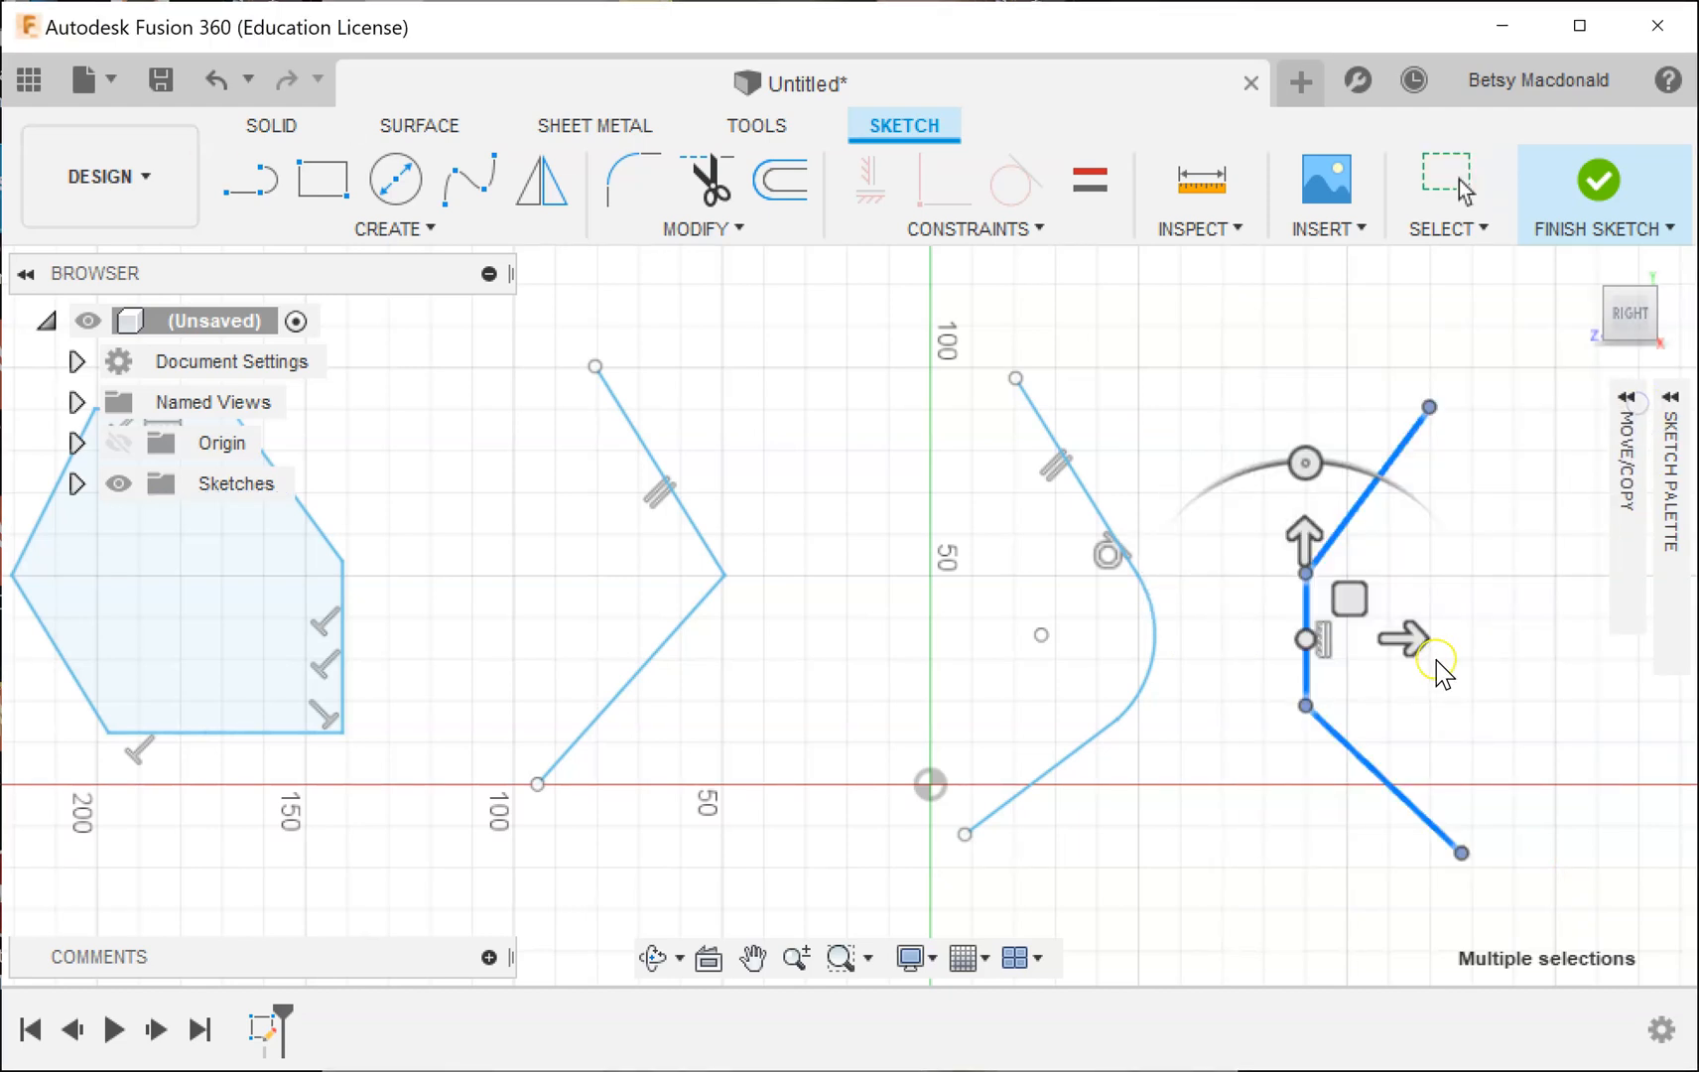
left_click_drag(1410, 638, 1490, 638)
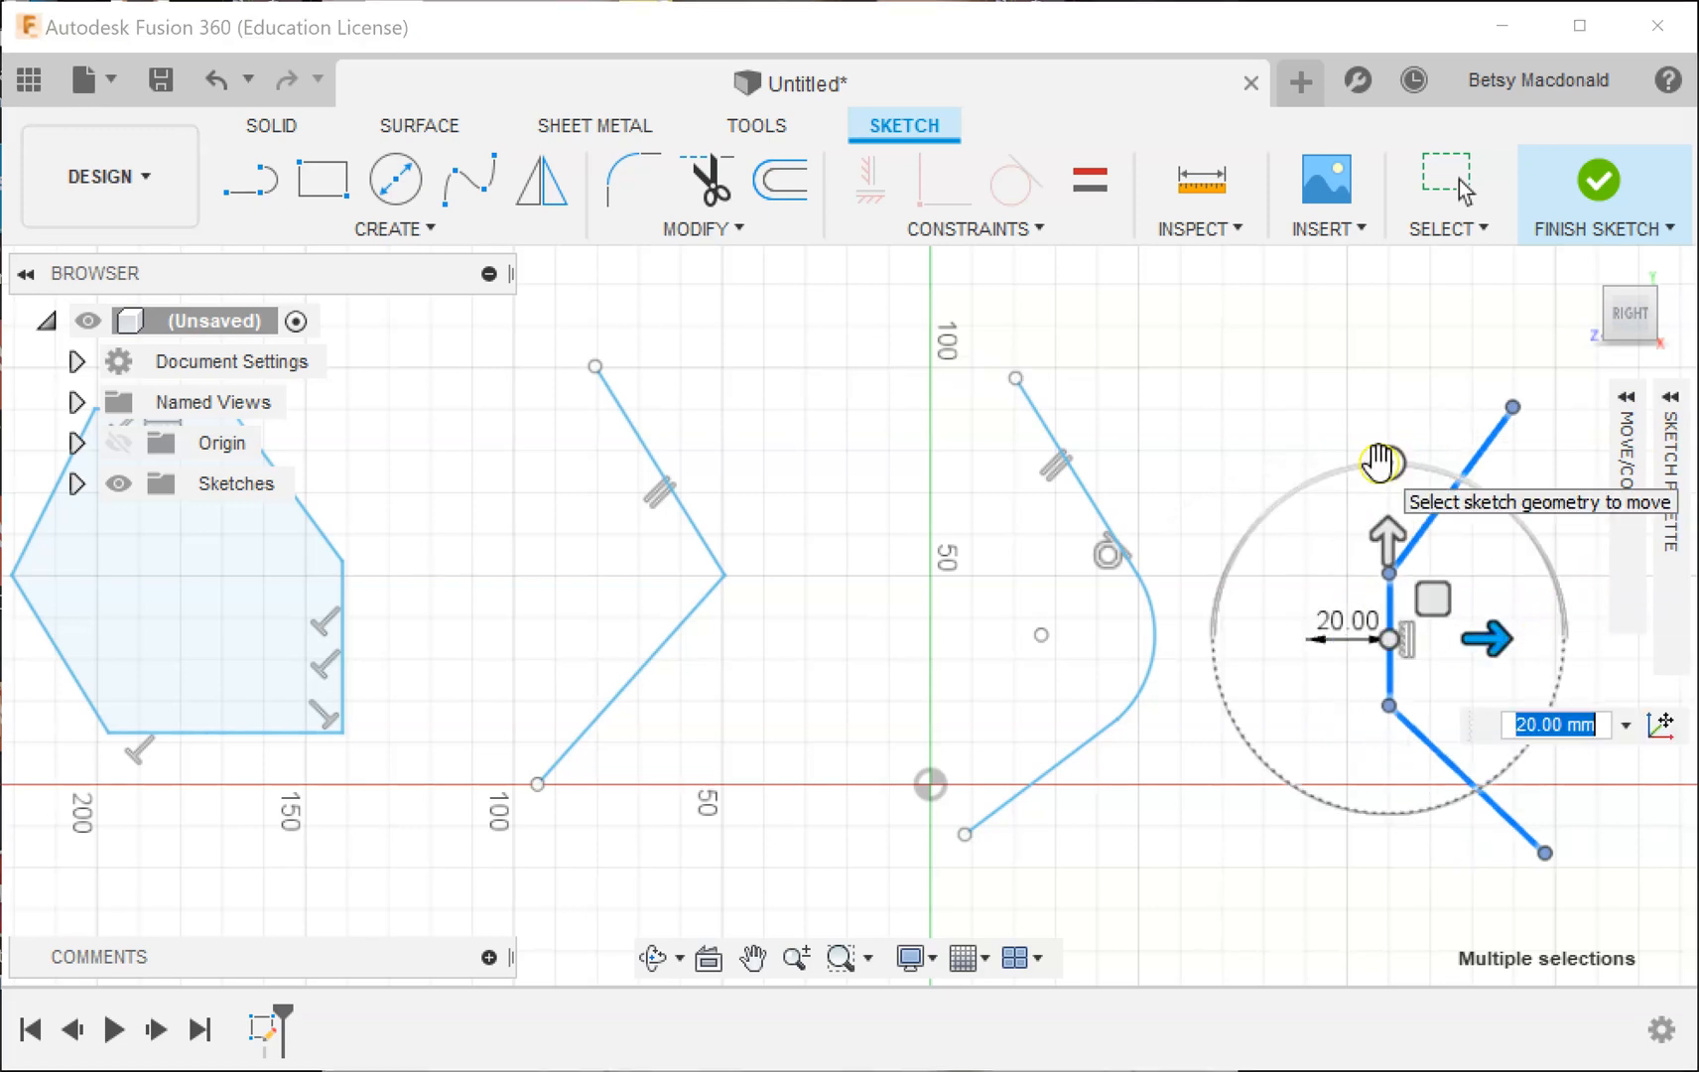
Rotate the three-segment chain by 175 degrees and shift it by -42.585 mm and -8.22 mm along its rotated axes.
left_click_drag(1386, 442, 1366, 906)
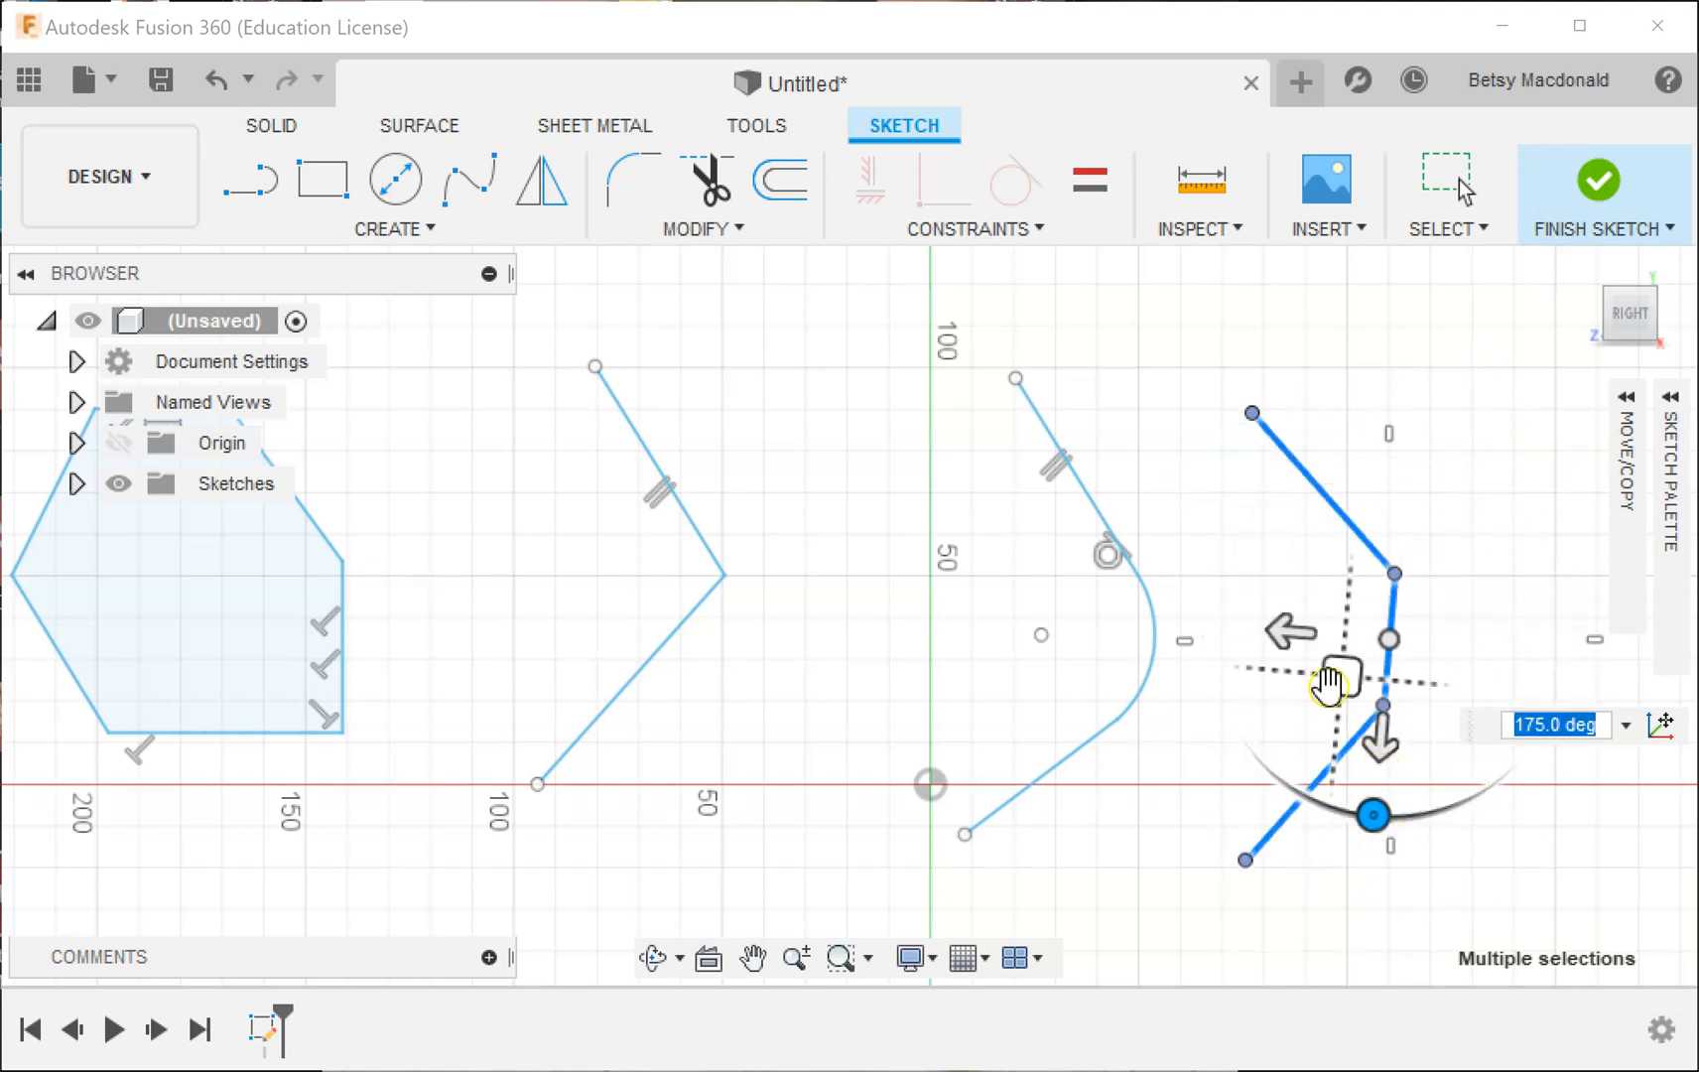
left_click_drag(1338, 679, 1520, 657)
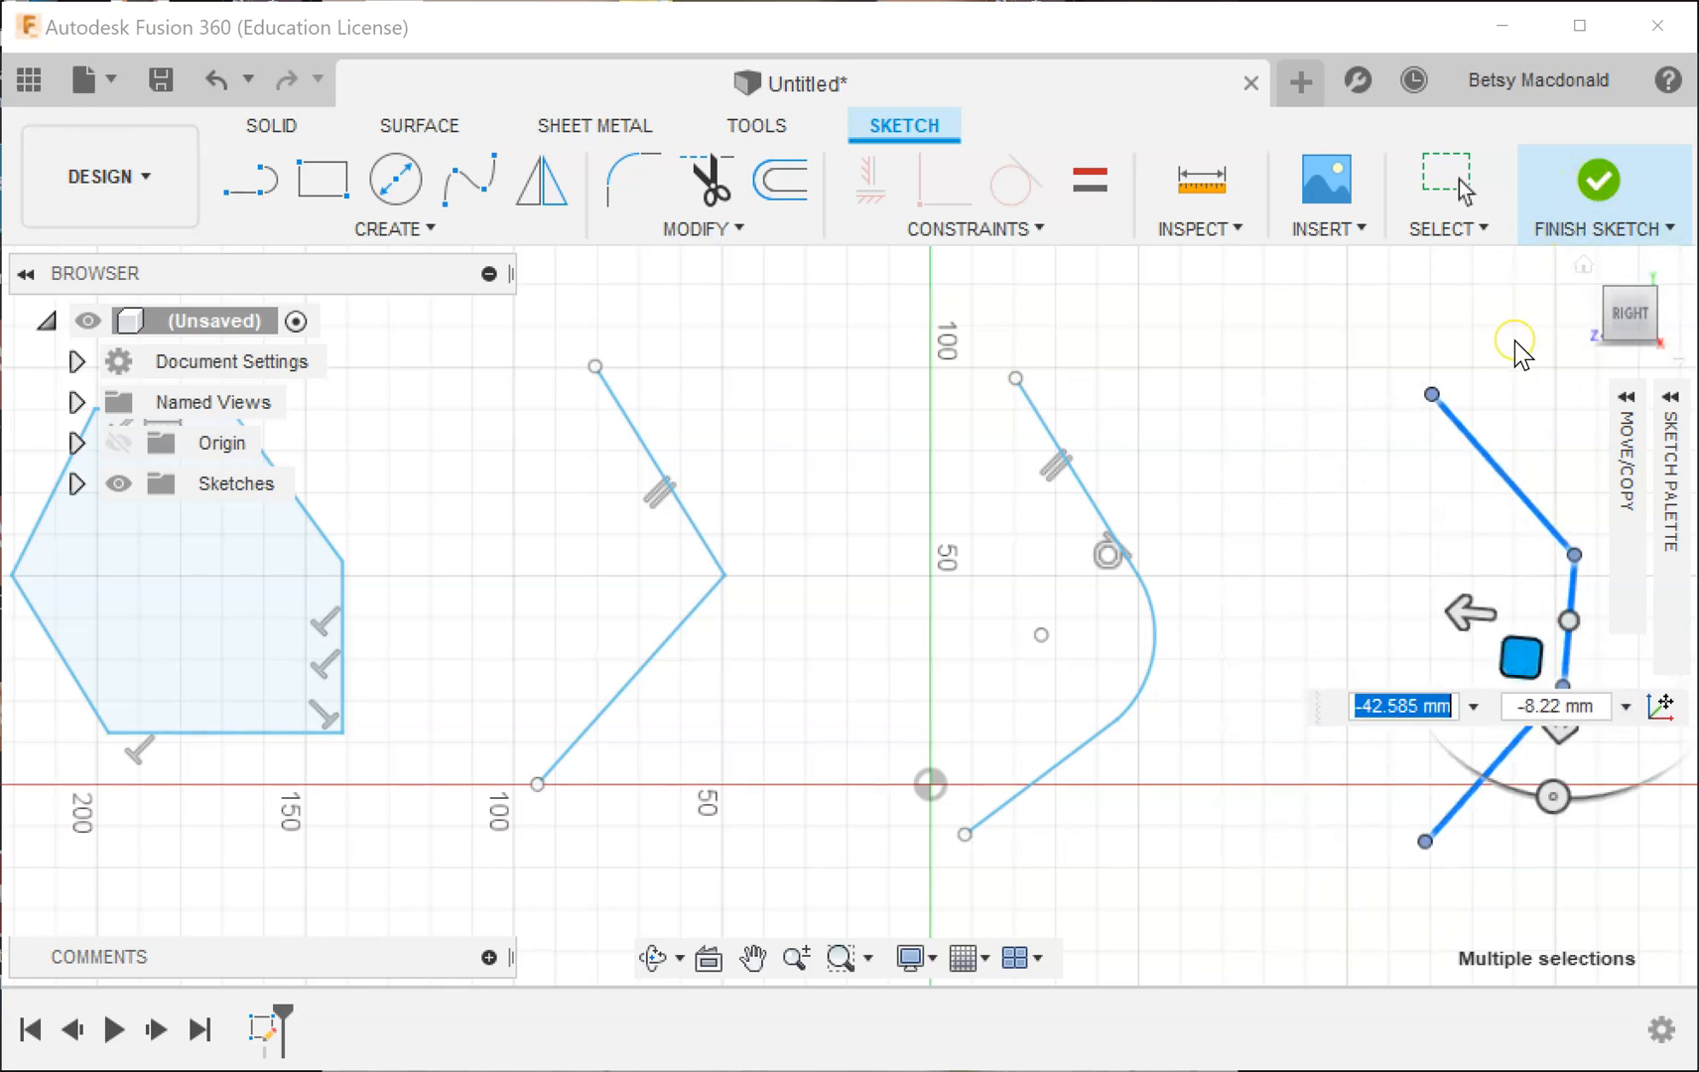
key("Return")
Finish the sketch and expand the Sketches folder in the browser.
left_click(1599, 181)
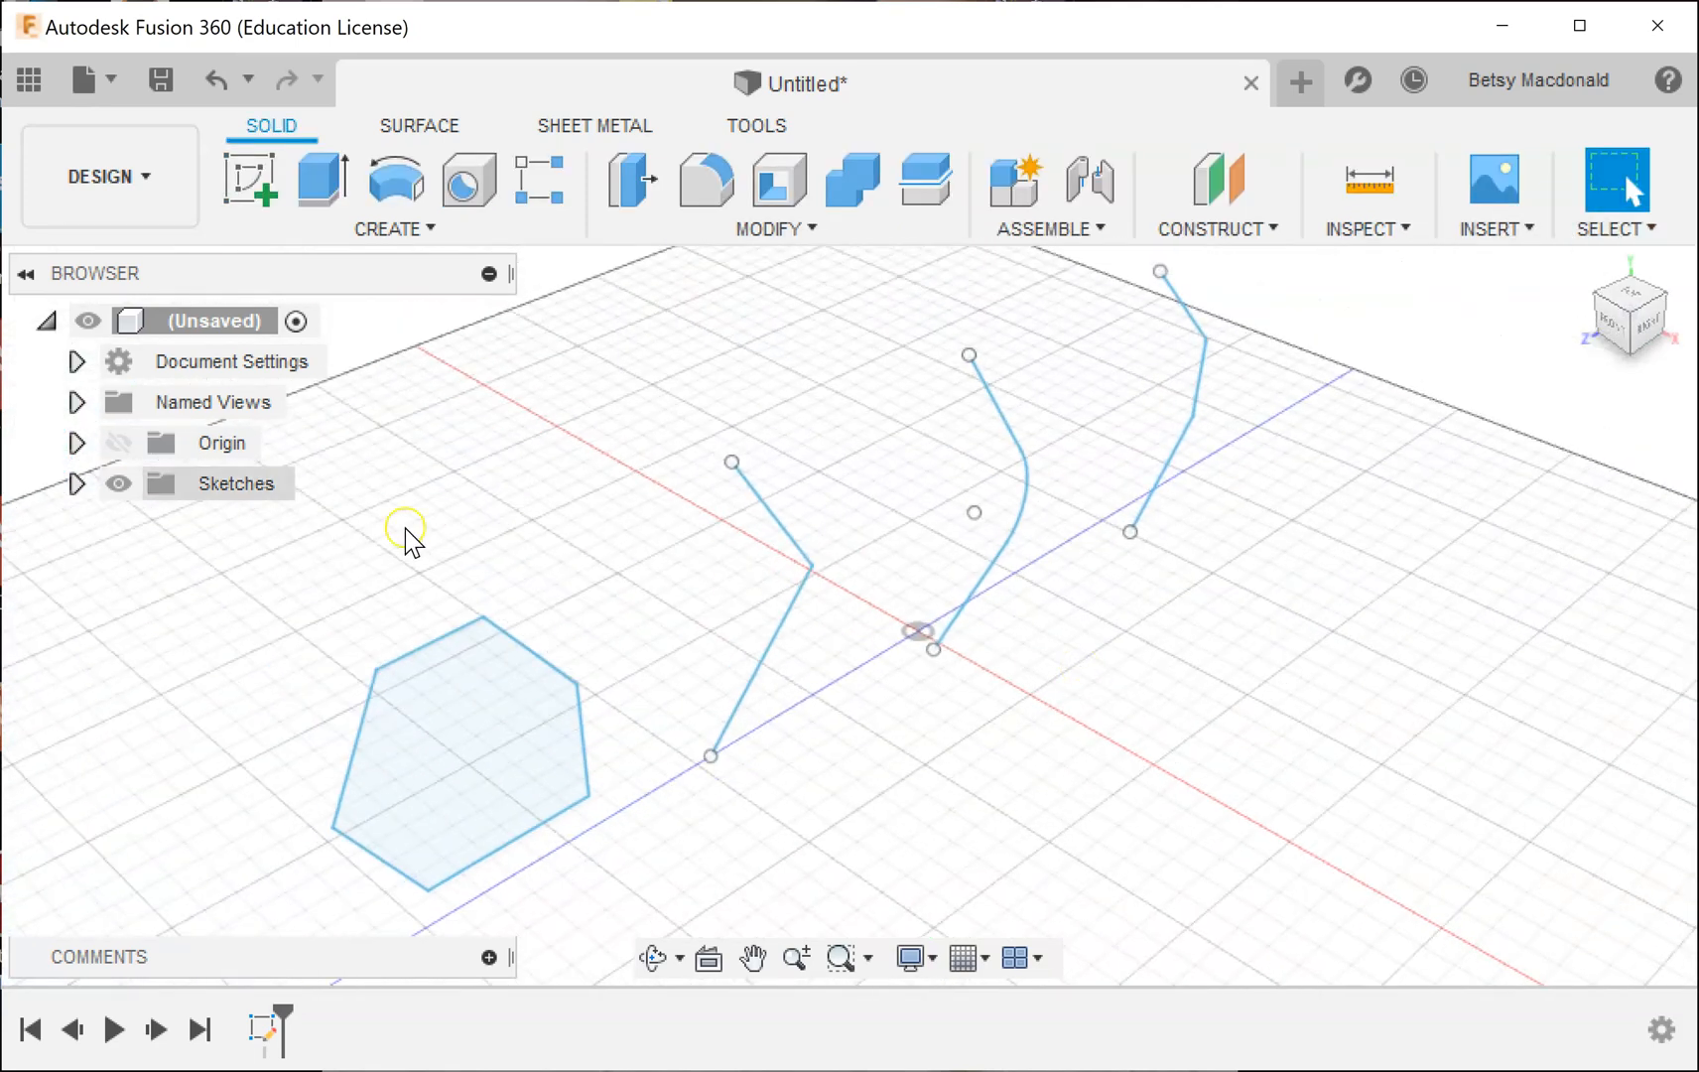
left_click(75, 485)
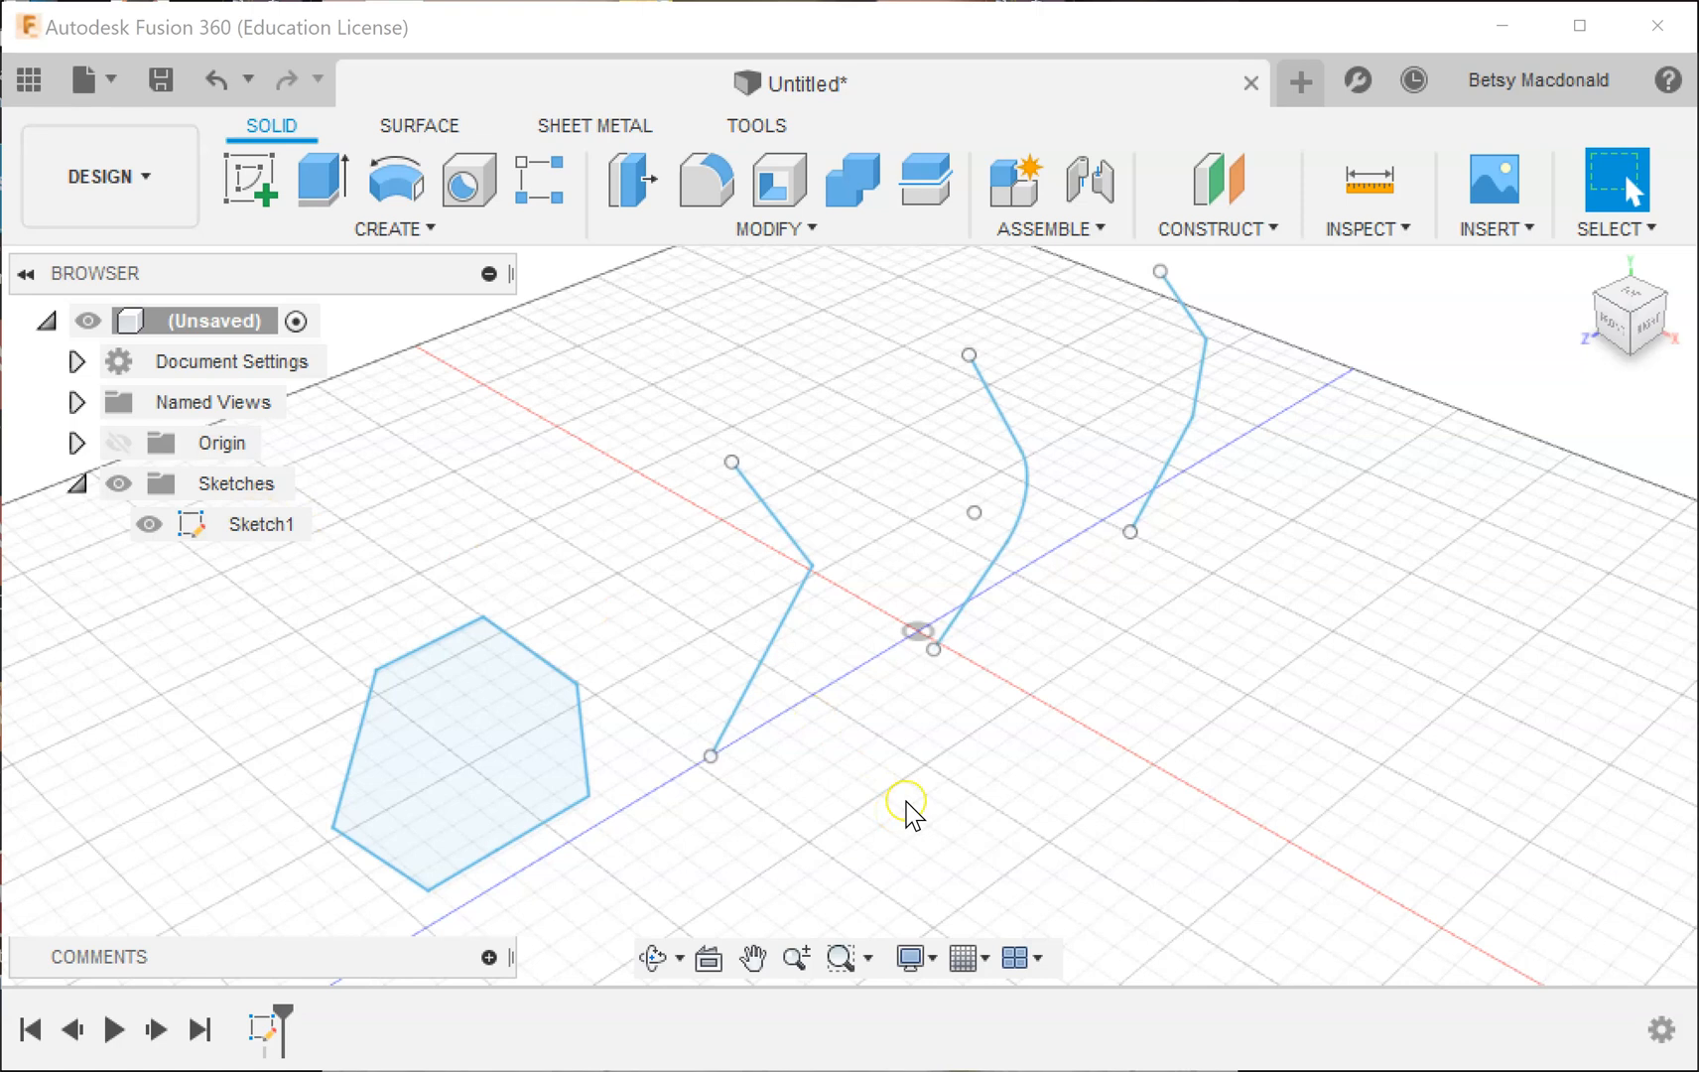
middle_click_drag(1390, 556, 1134, 686)
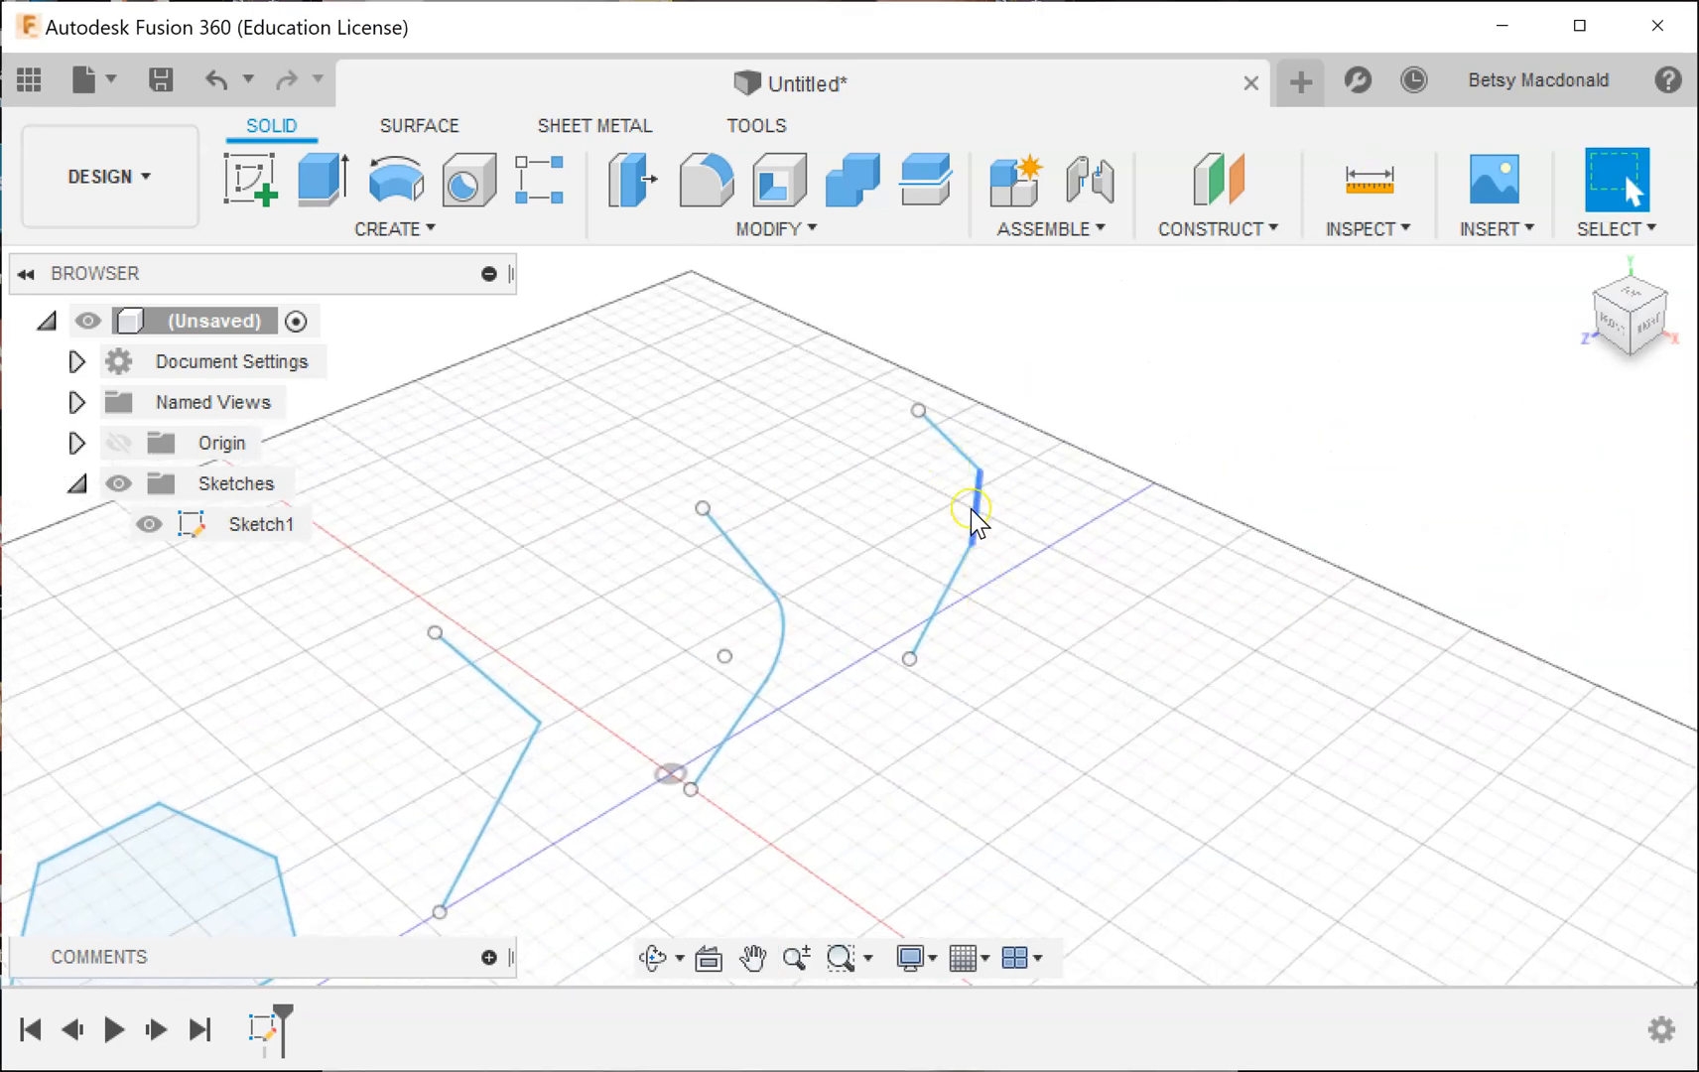
left_click(400, 235)
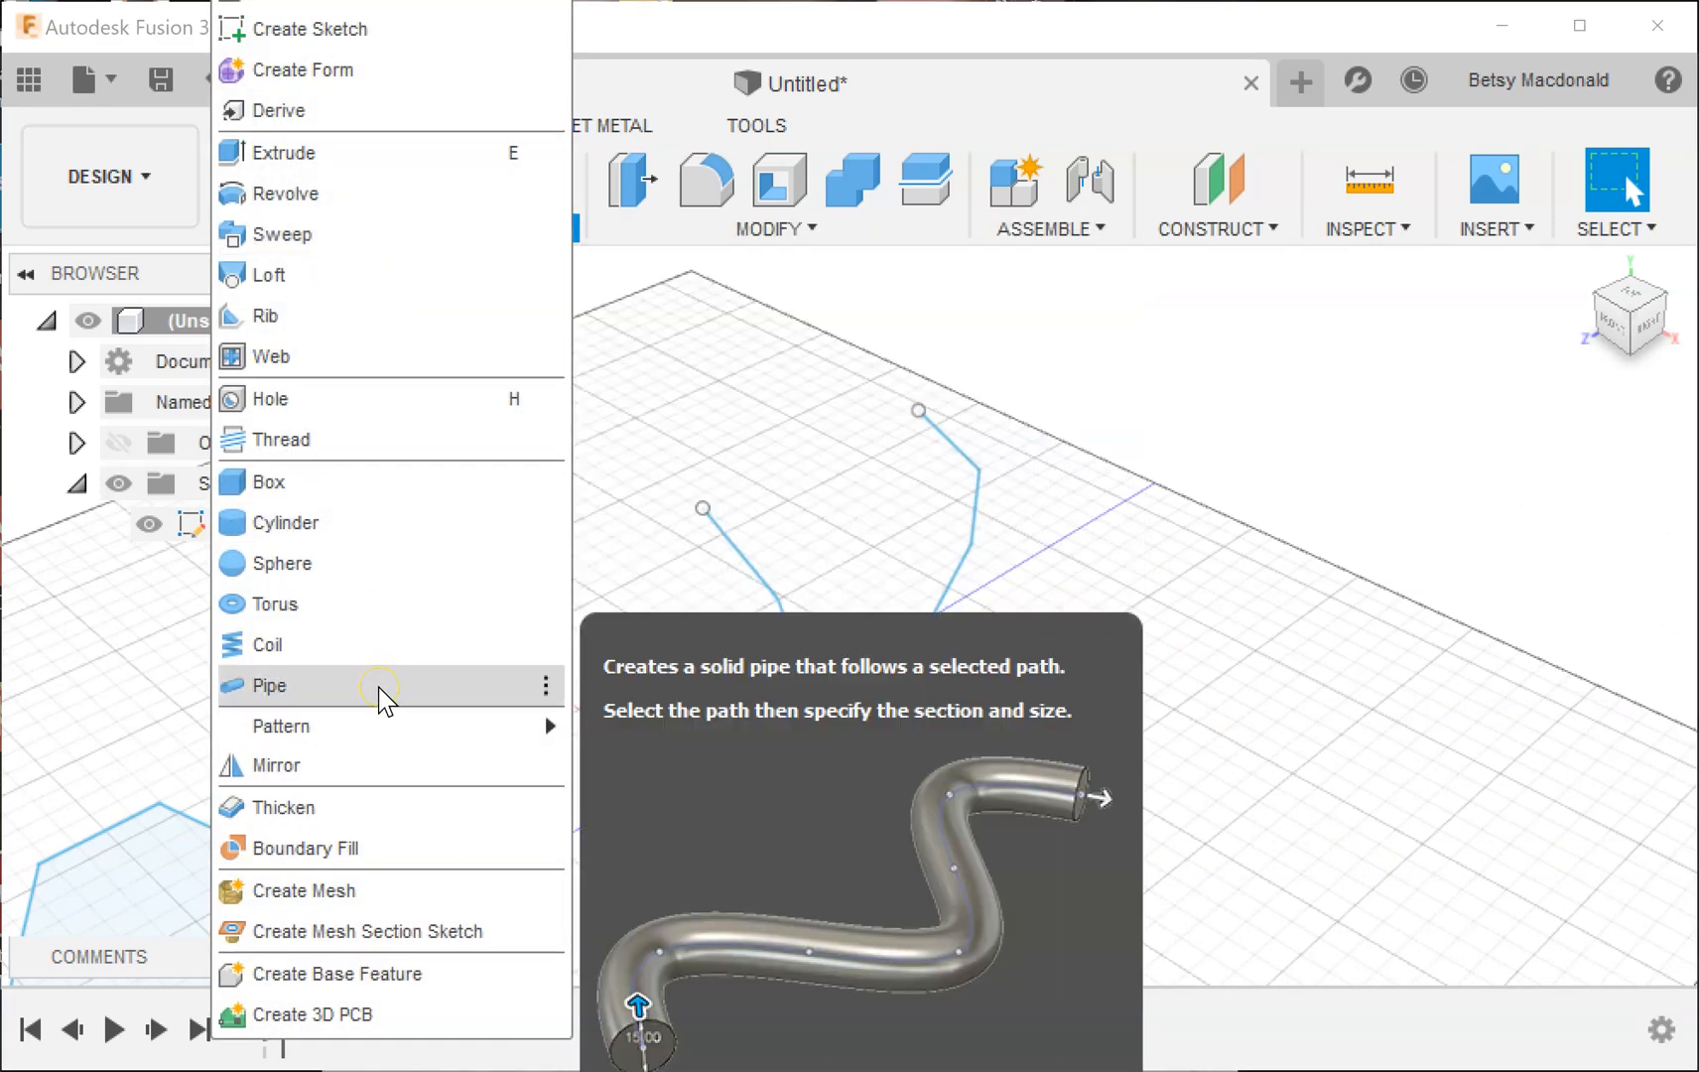
left_click(380, 688)
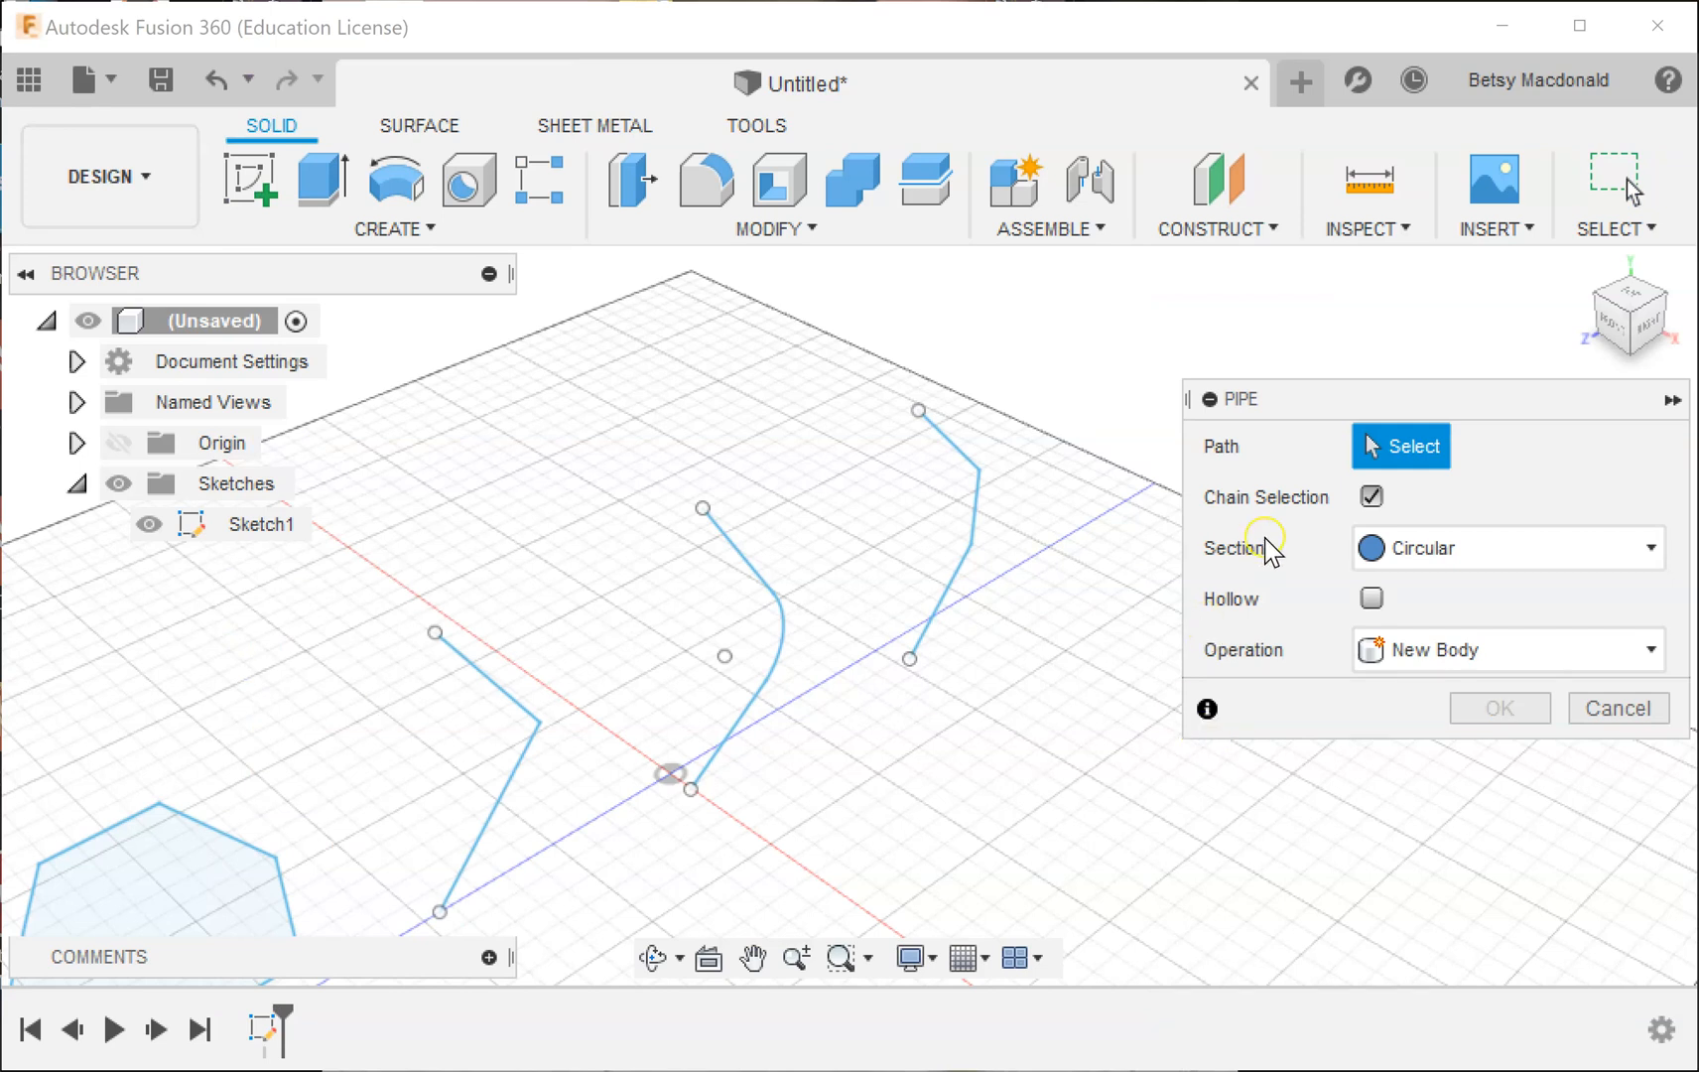
left_click(971, 529)
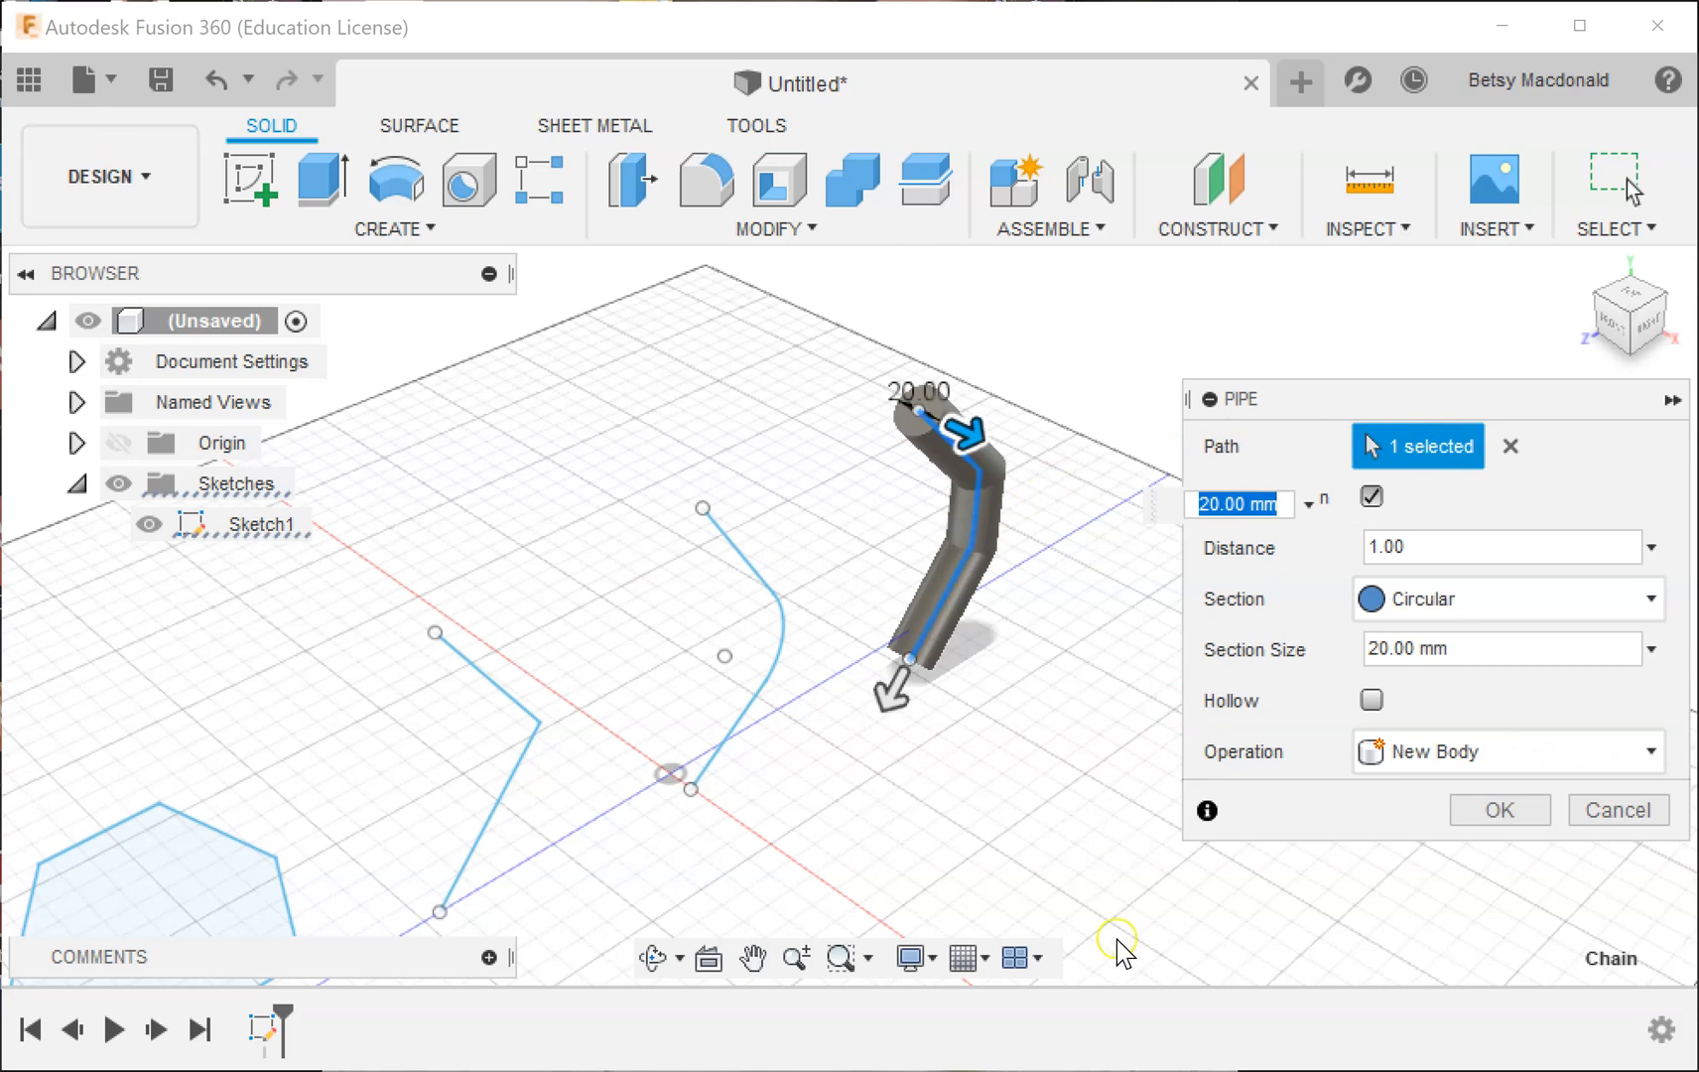
scroll(1018, 602, "up", 4)
middle_click_drag(1037, 581, 1016, 614)
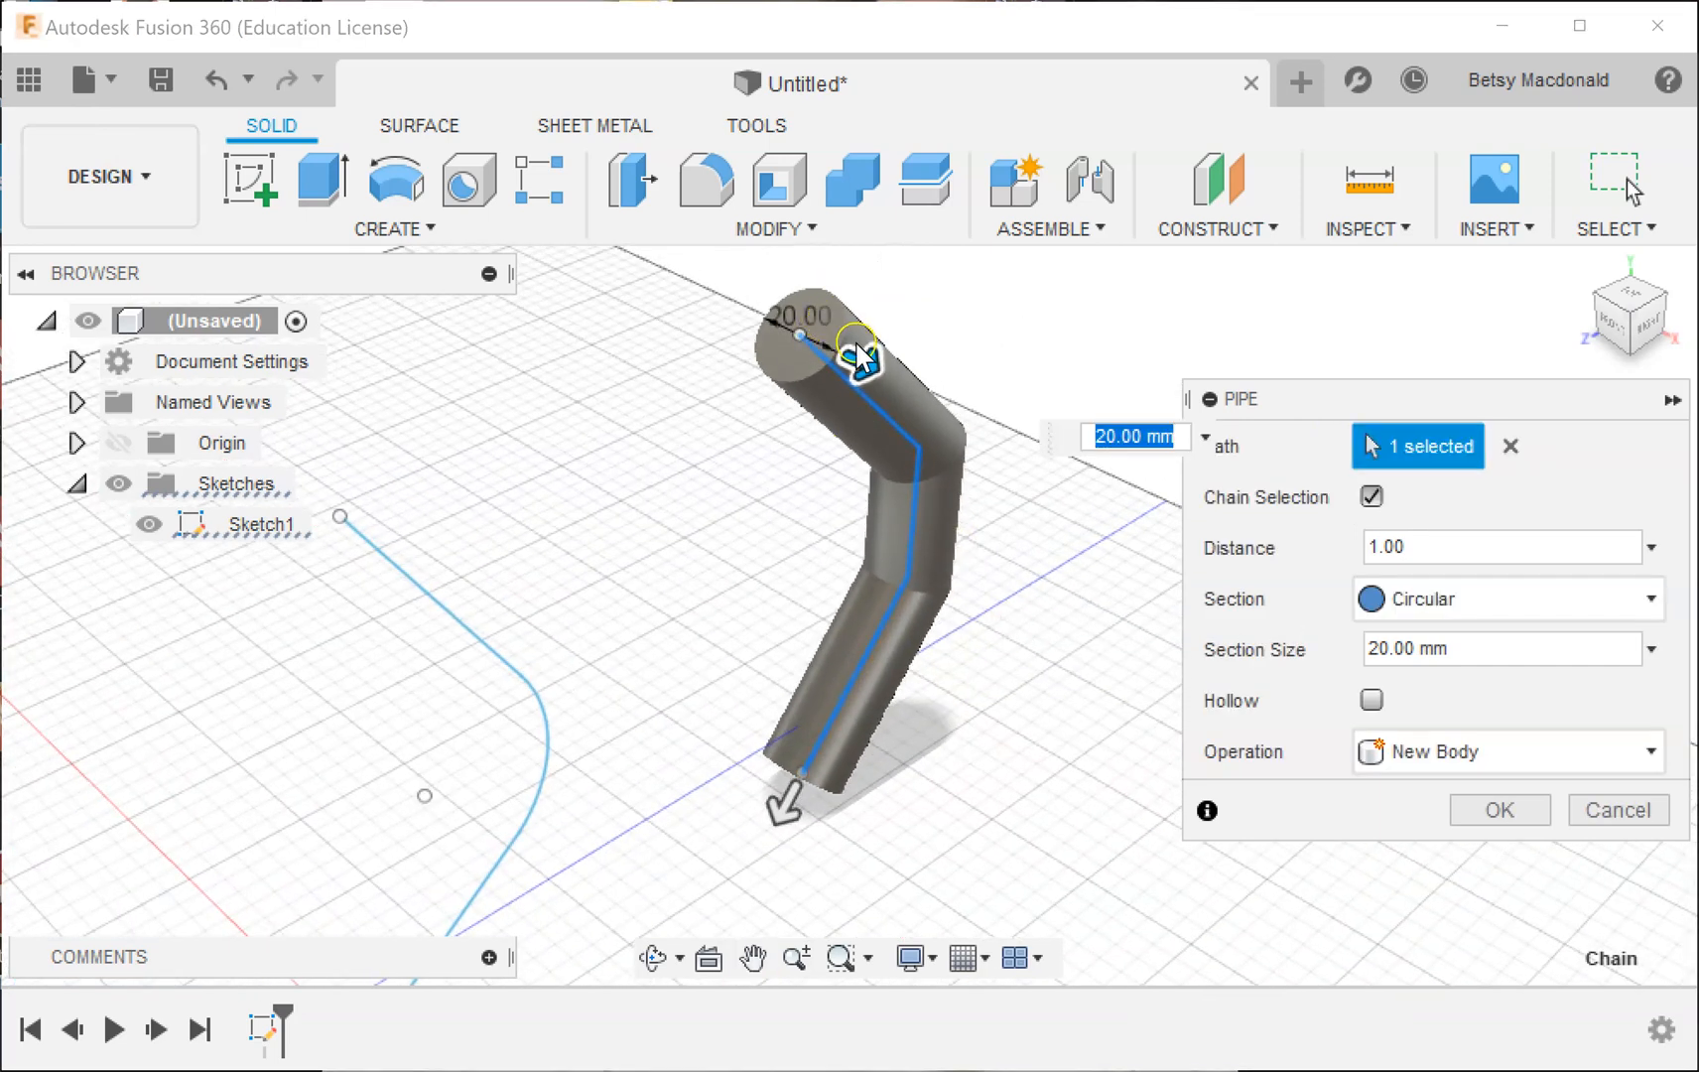
left_click_drag(867, 371, 1129, 481)
mouse_move(878, 382)
left_mouse_down()
mouse_move(862, 369)
mouse_move(1375, 542)
mouse_move(893, 387)
mouse_move(929, 415)
mouse_move(905, 387)
mouse_move(874, 400)
mouse_move(918, 417)
mouse_move(898, 409)
left_mouse_up()
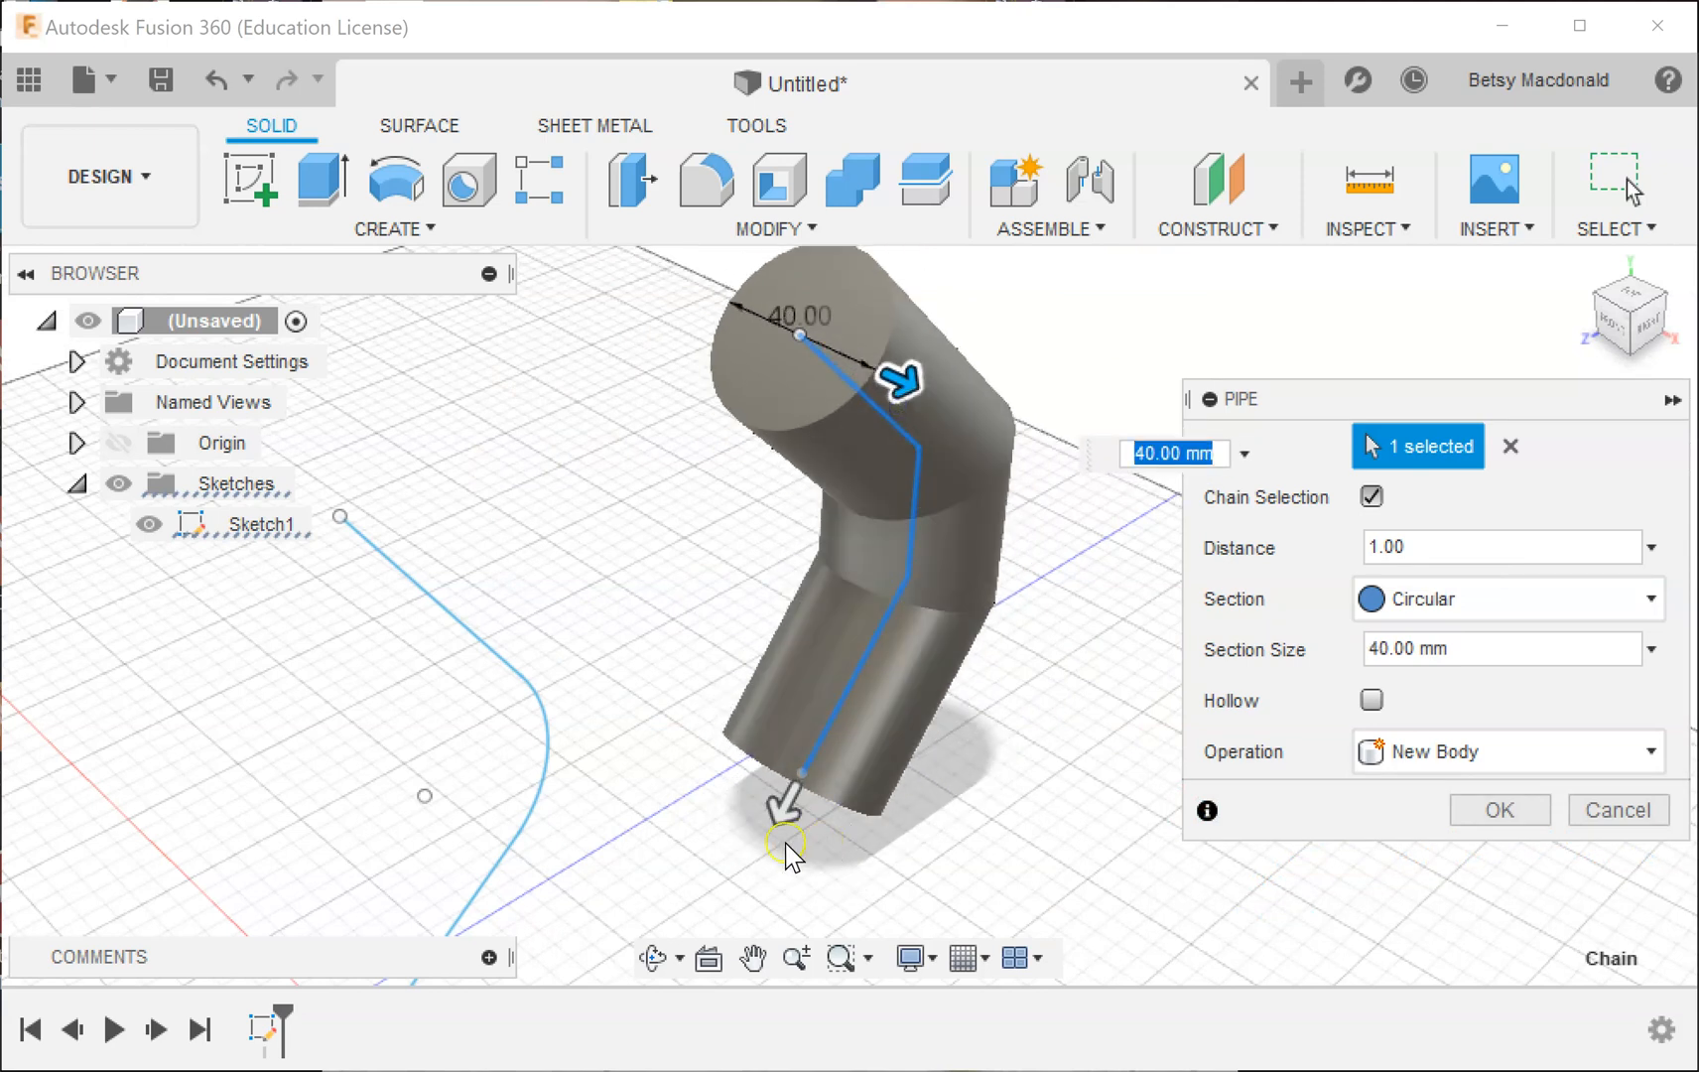
left_click_drag(779, 802, 675, 921)
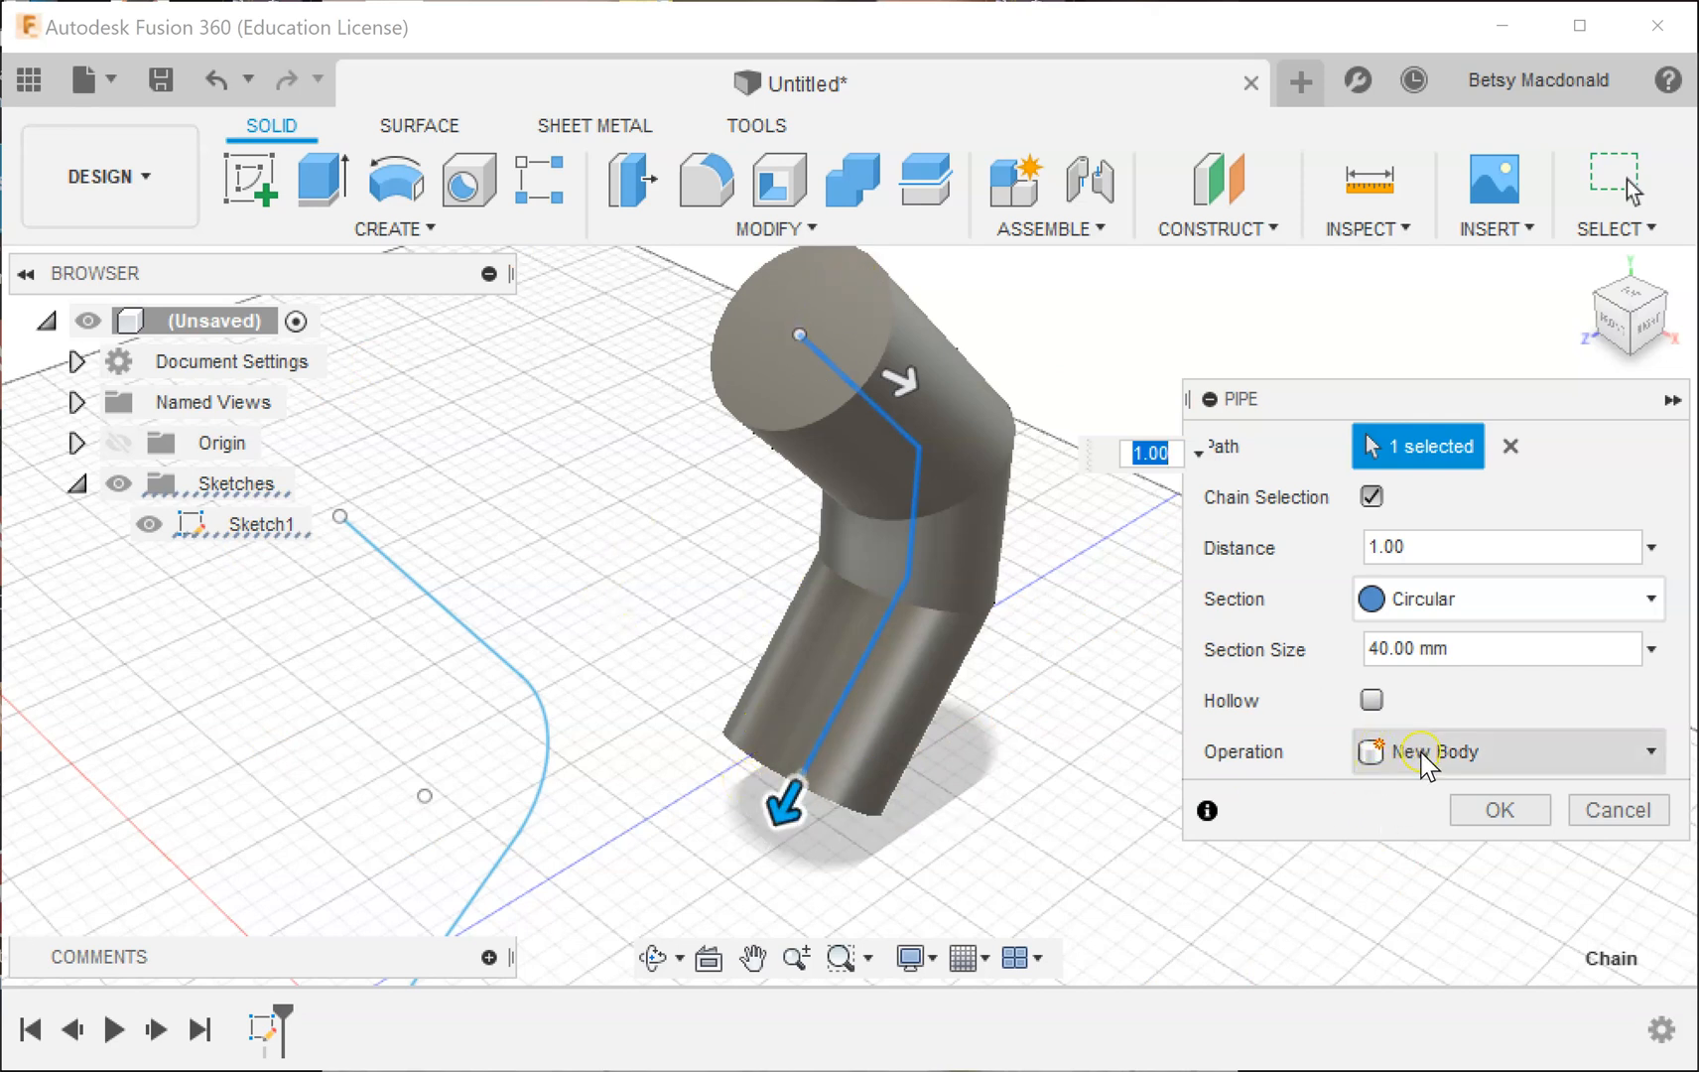
left_click(1372, 699)
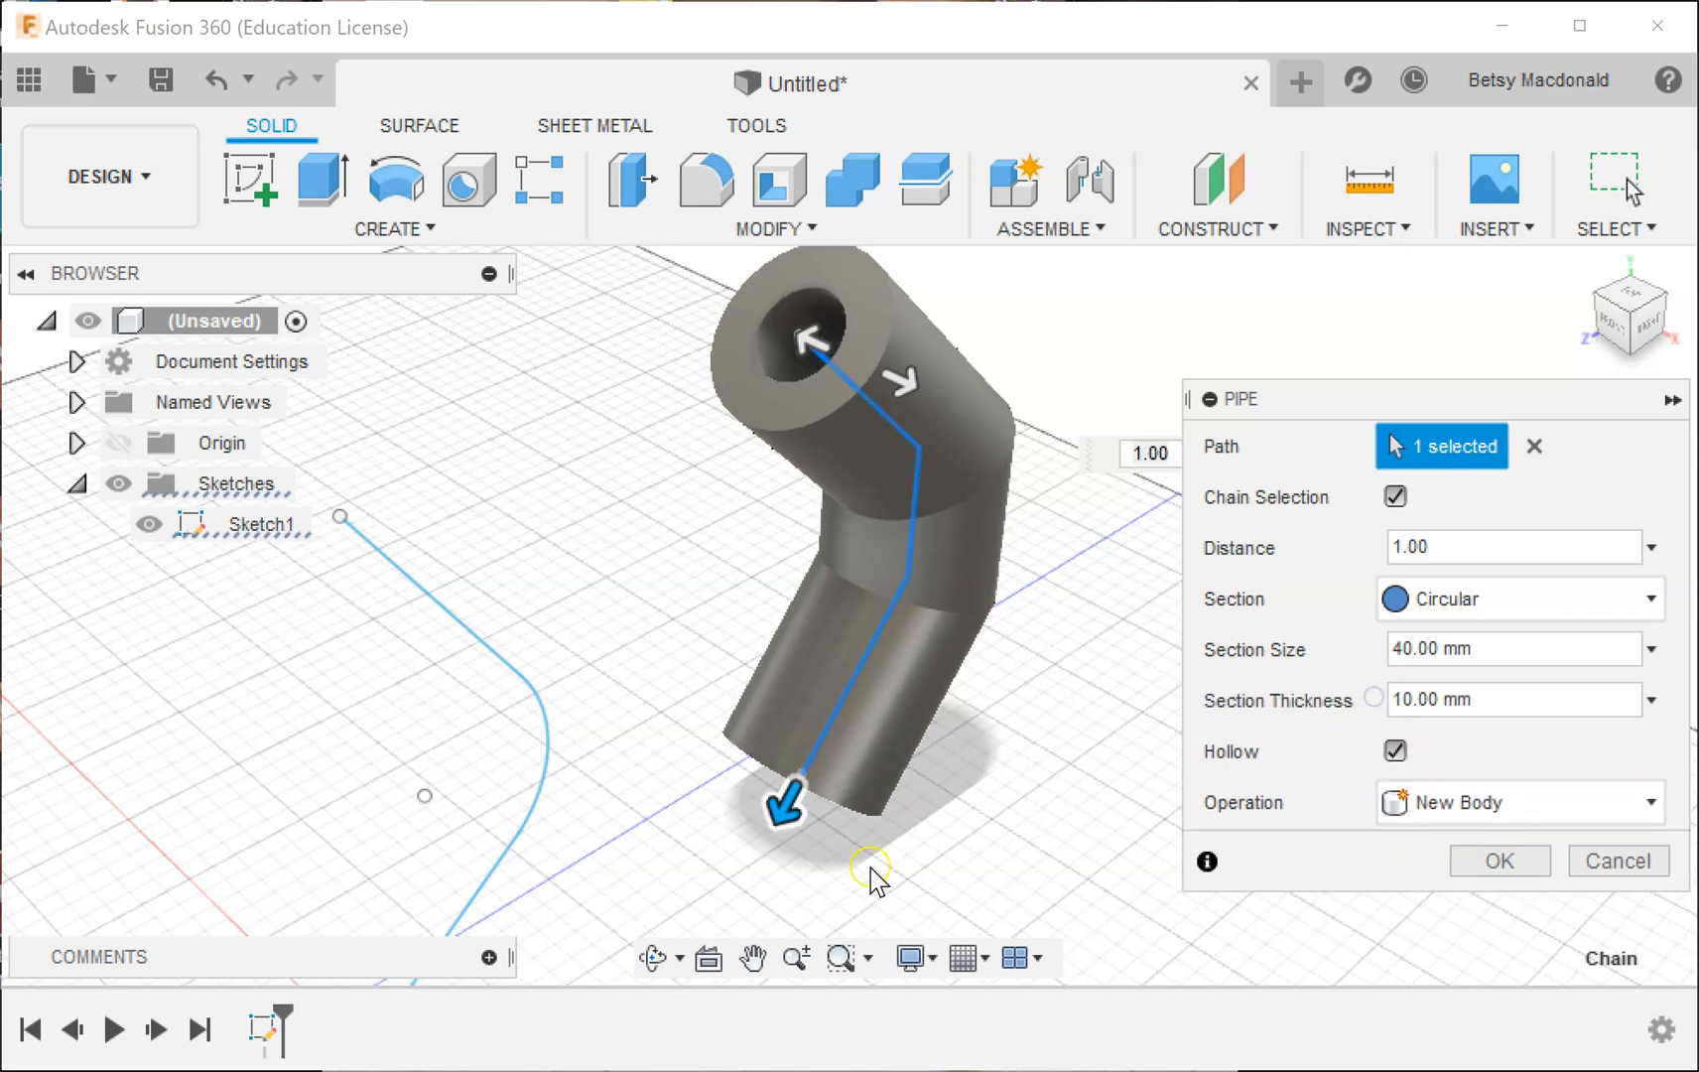
left_click(1422, 707)
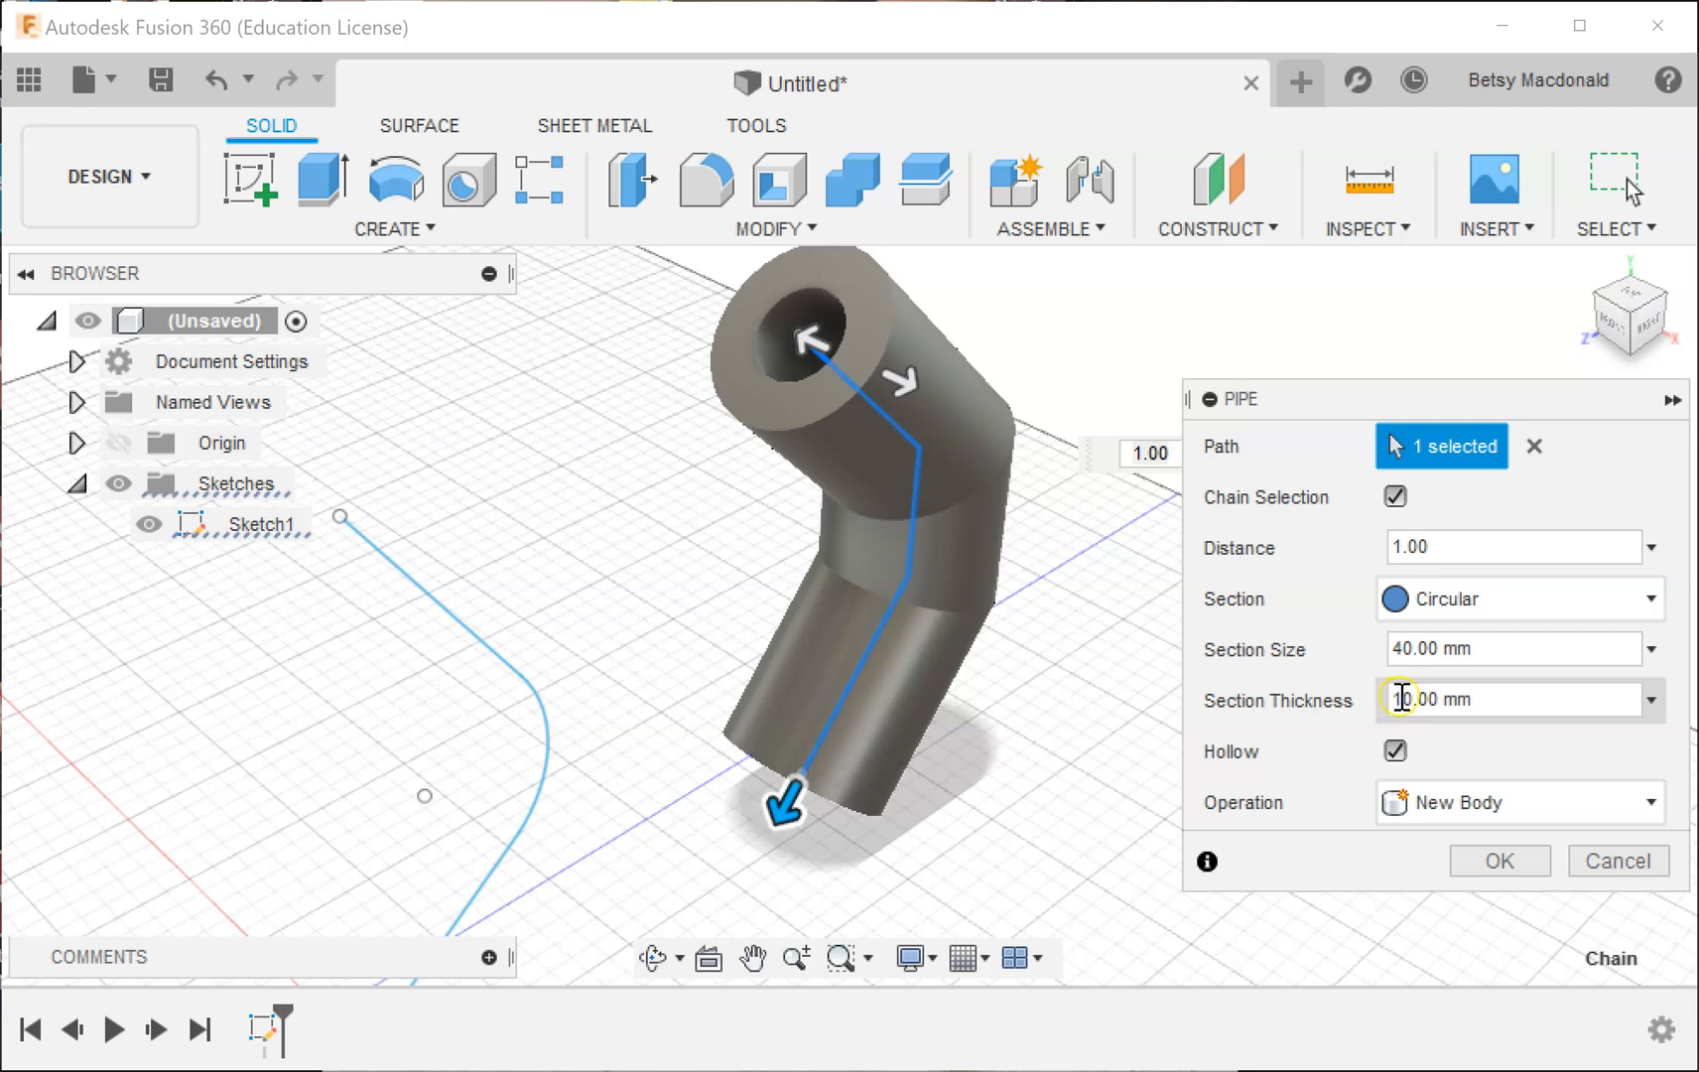
mouse_move(812, 341)
left_mouse_down()
mouse_move(786, 335)
mouse_move(842, 359)
mouse_move(802, 347)
mouse_move(826, 350)
left_mouse_up()
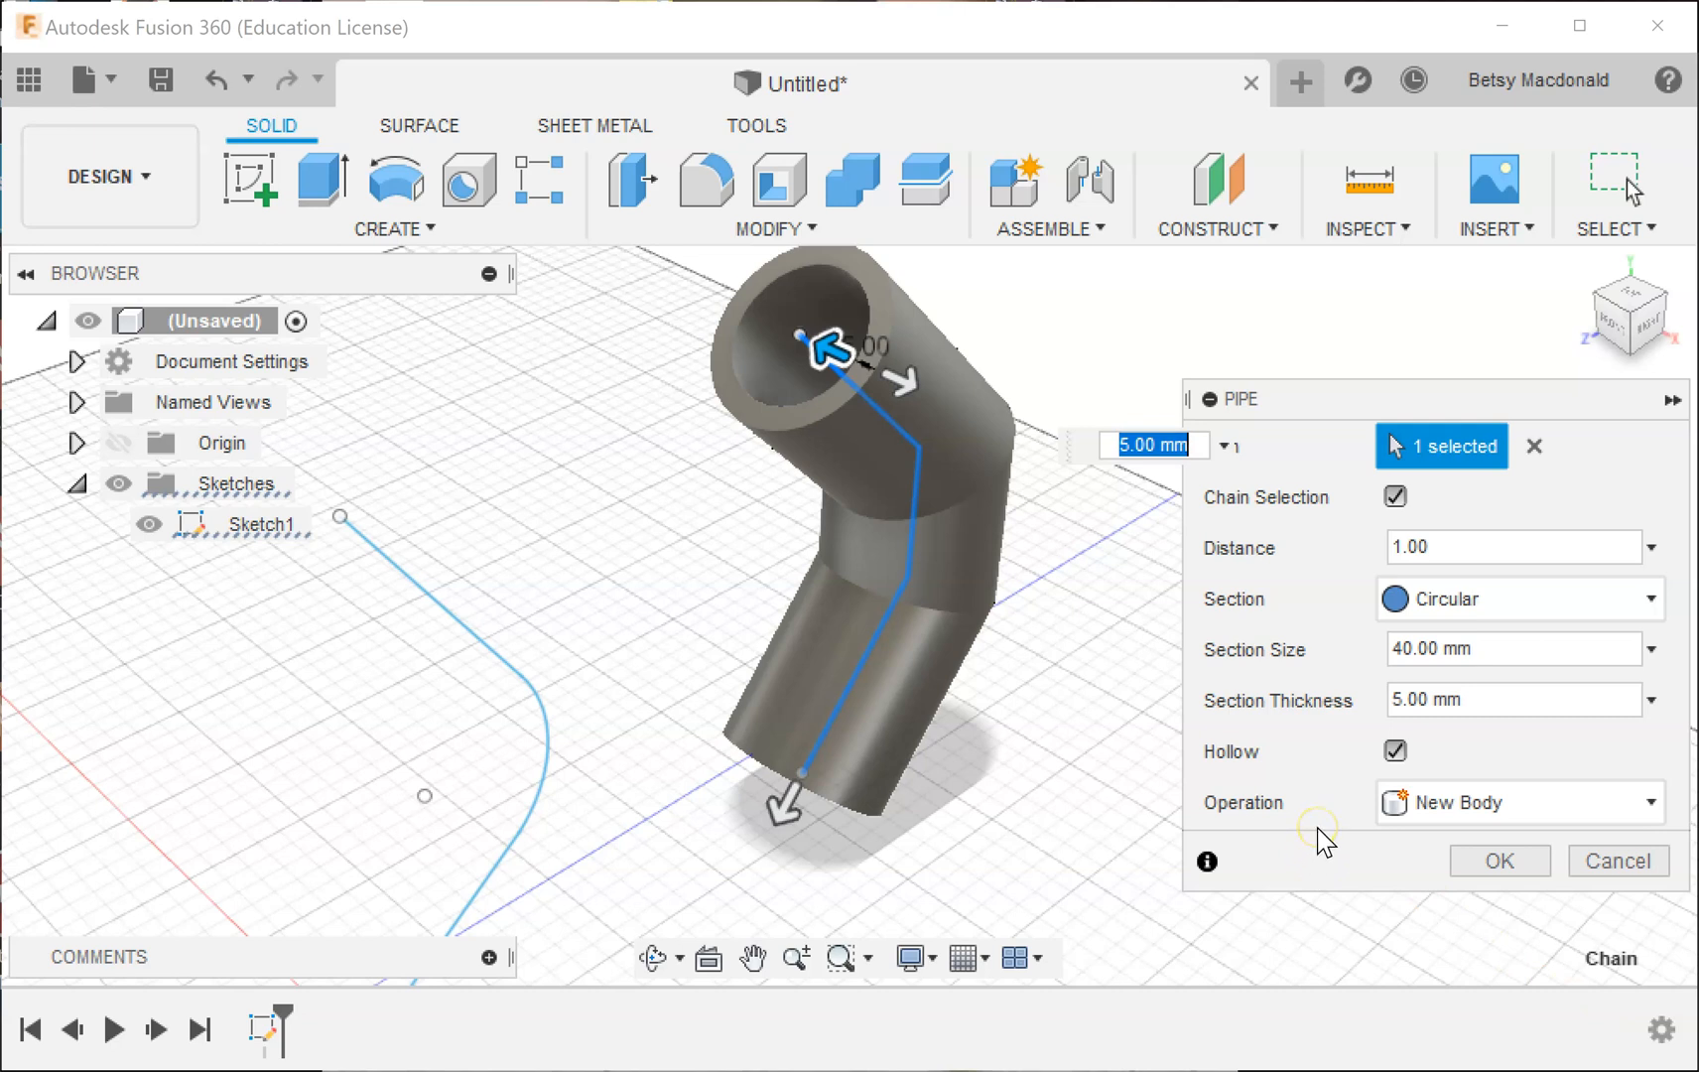
left_click_drag(839, 355, 855, 364)
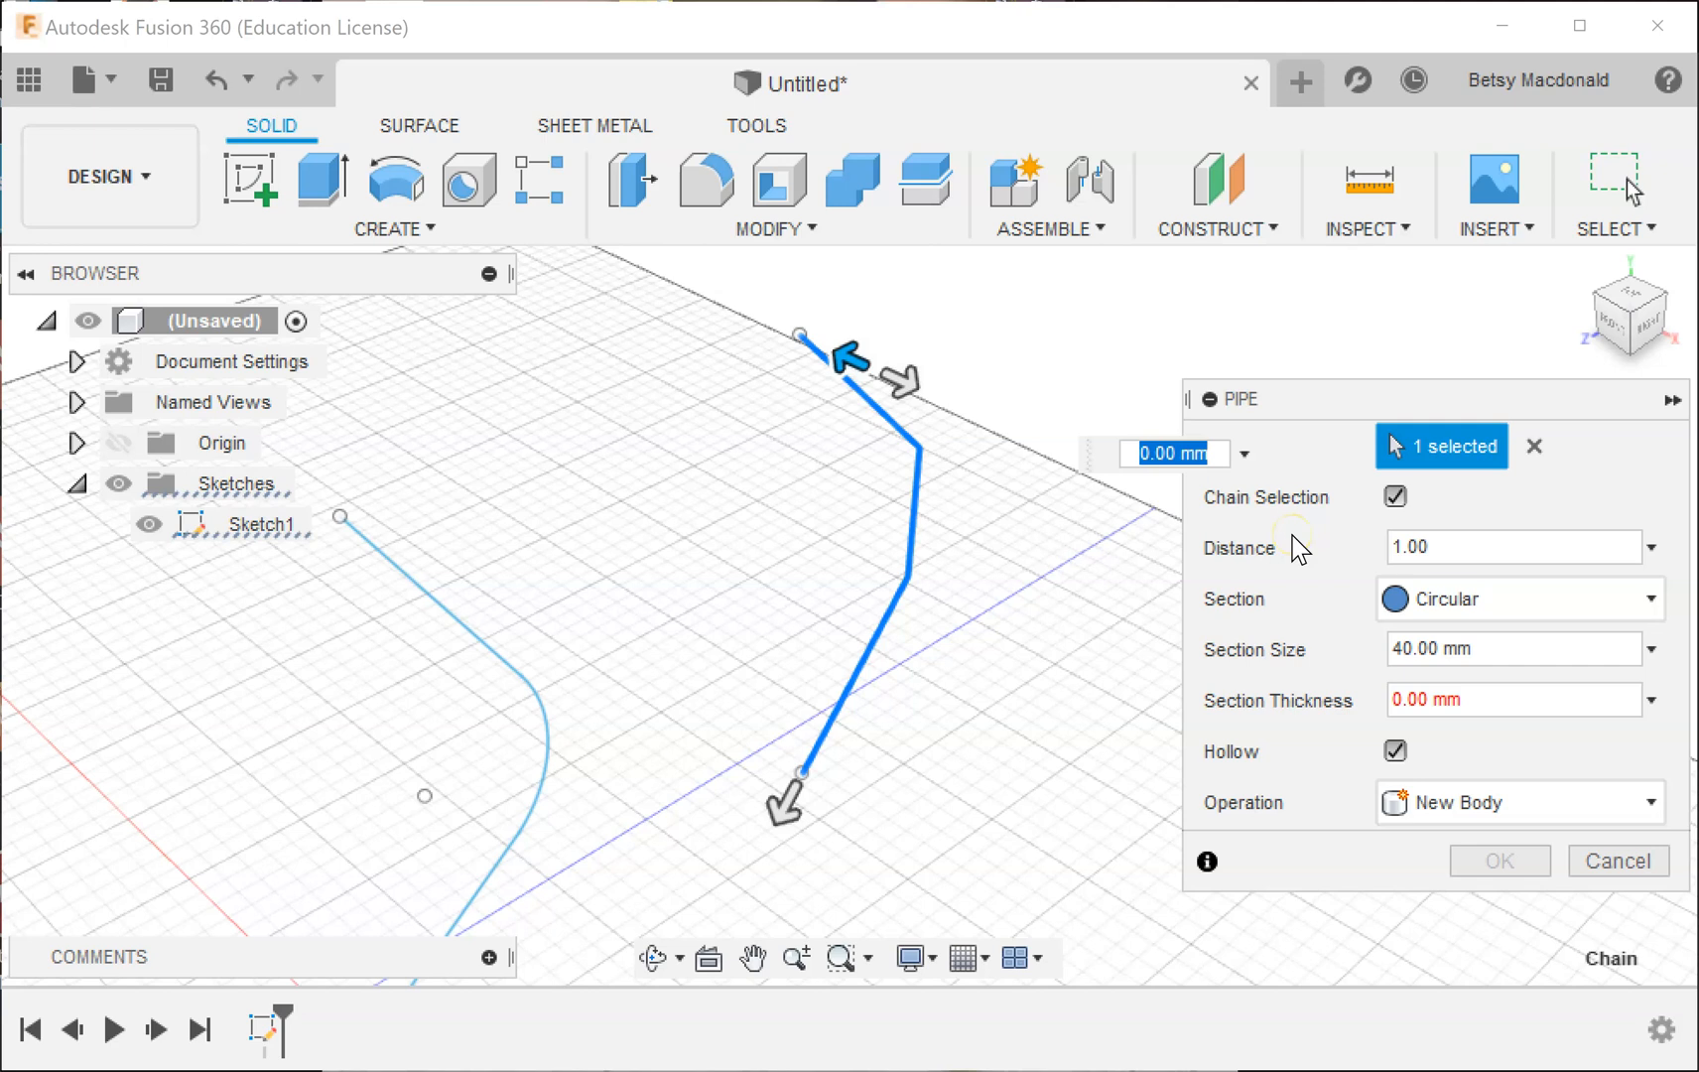
key("Escape")
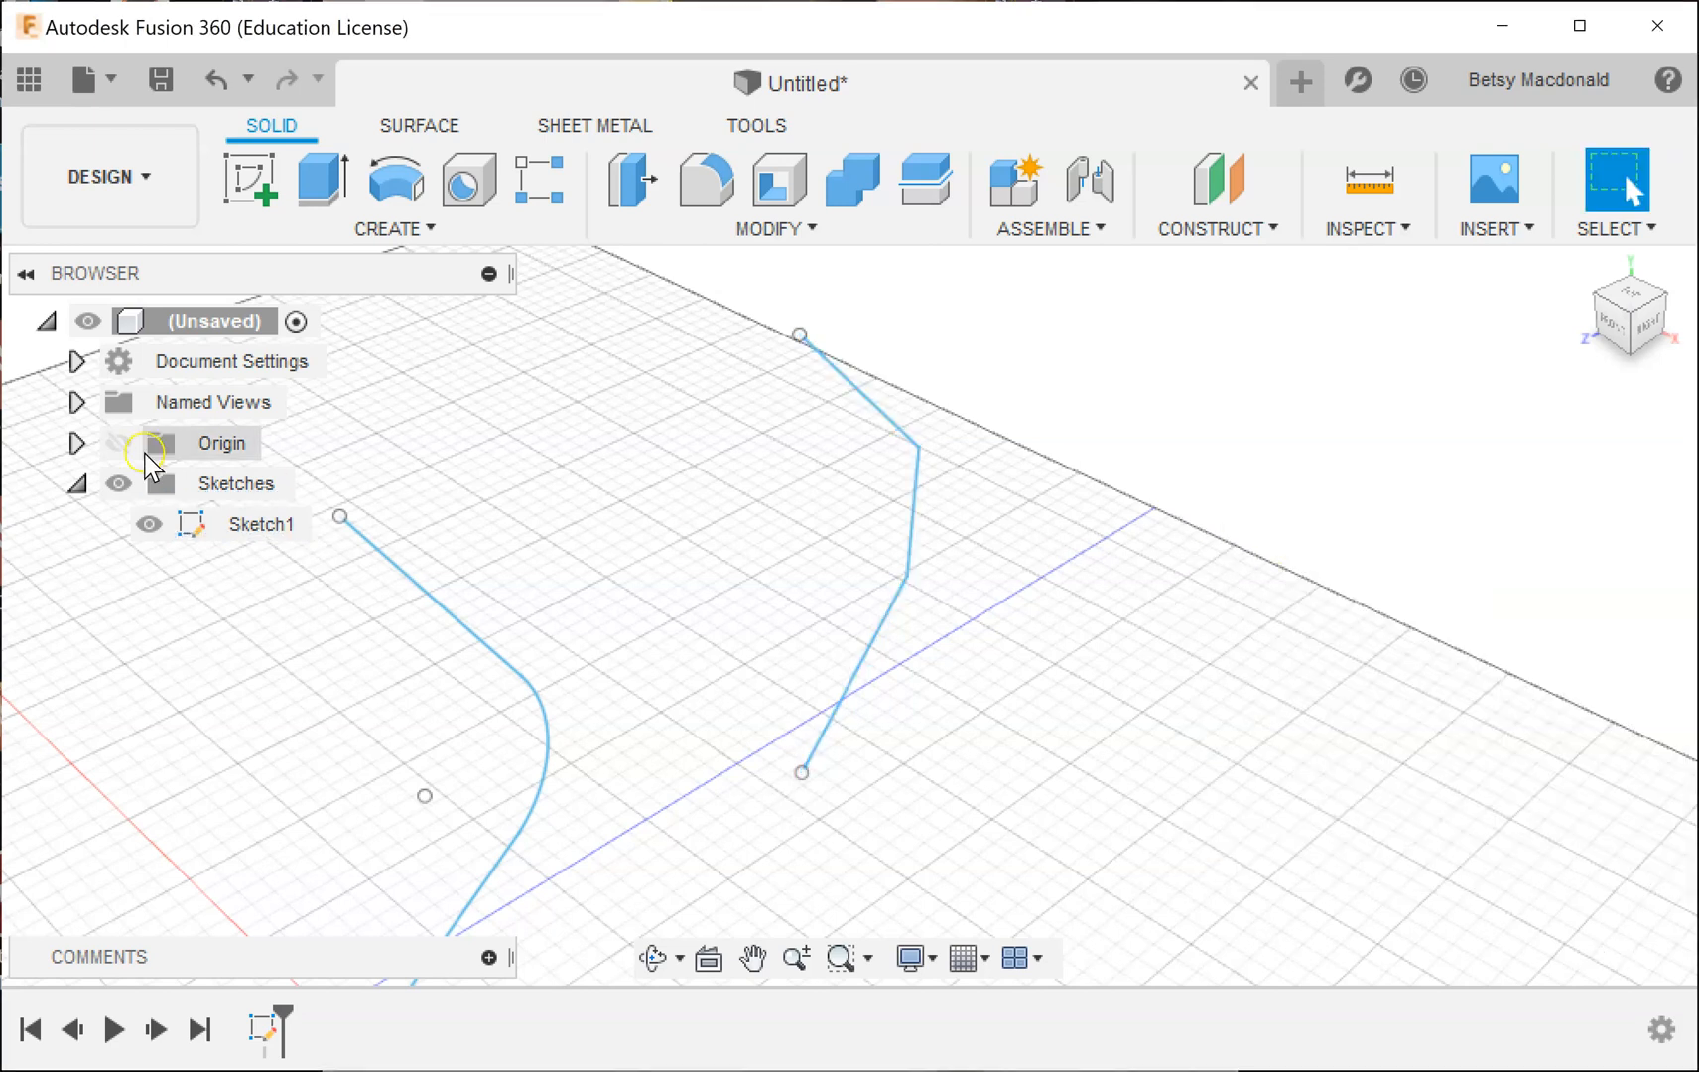
Create a hollow circular pipe along the three-segment chain as a new body, with a 40 mm section size and 5 mm section thickness.
left_click(418, 219)
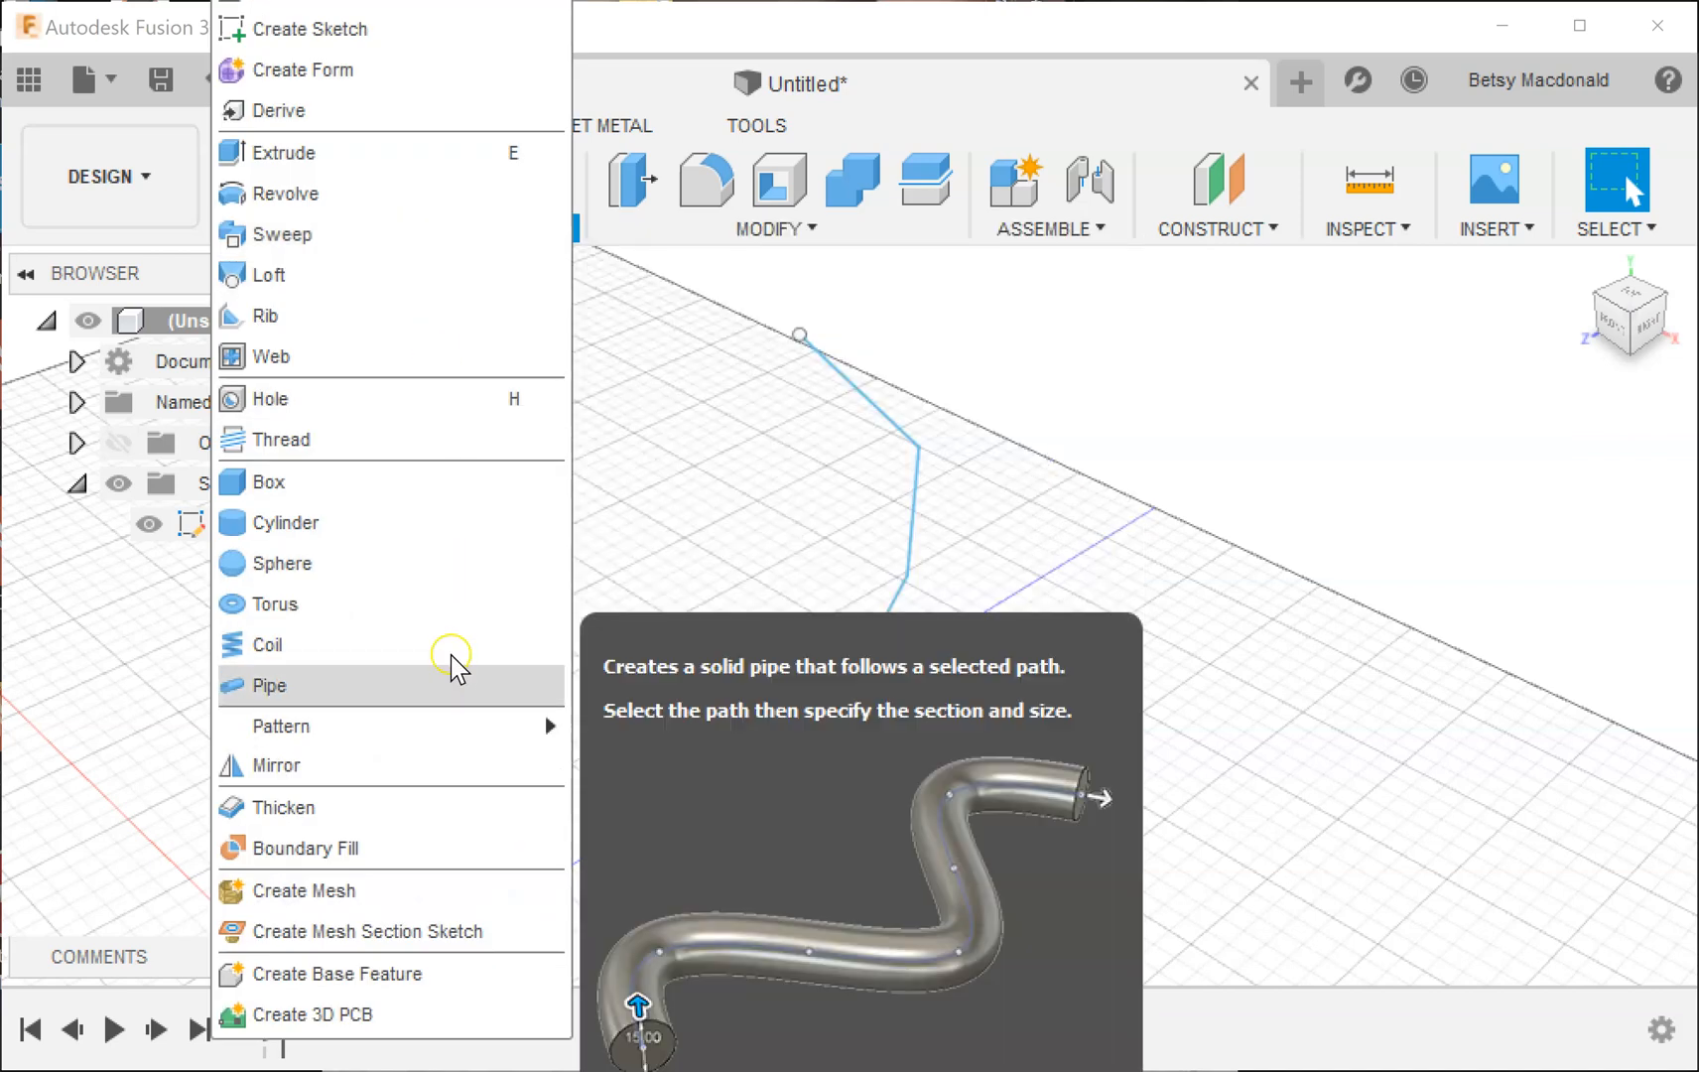
left_click(451, 684)
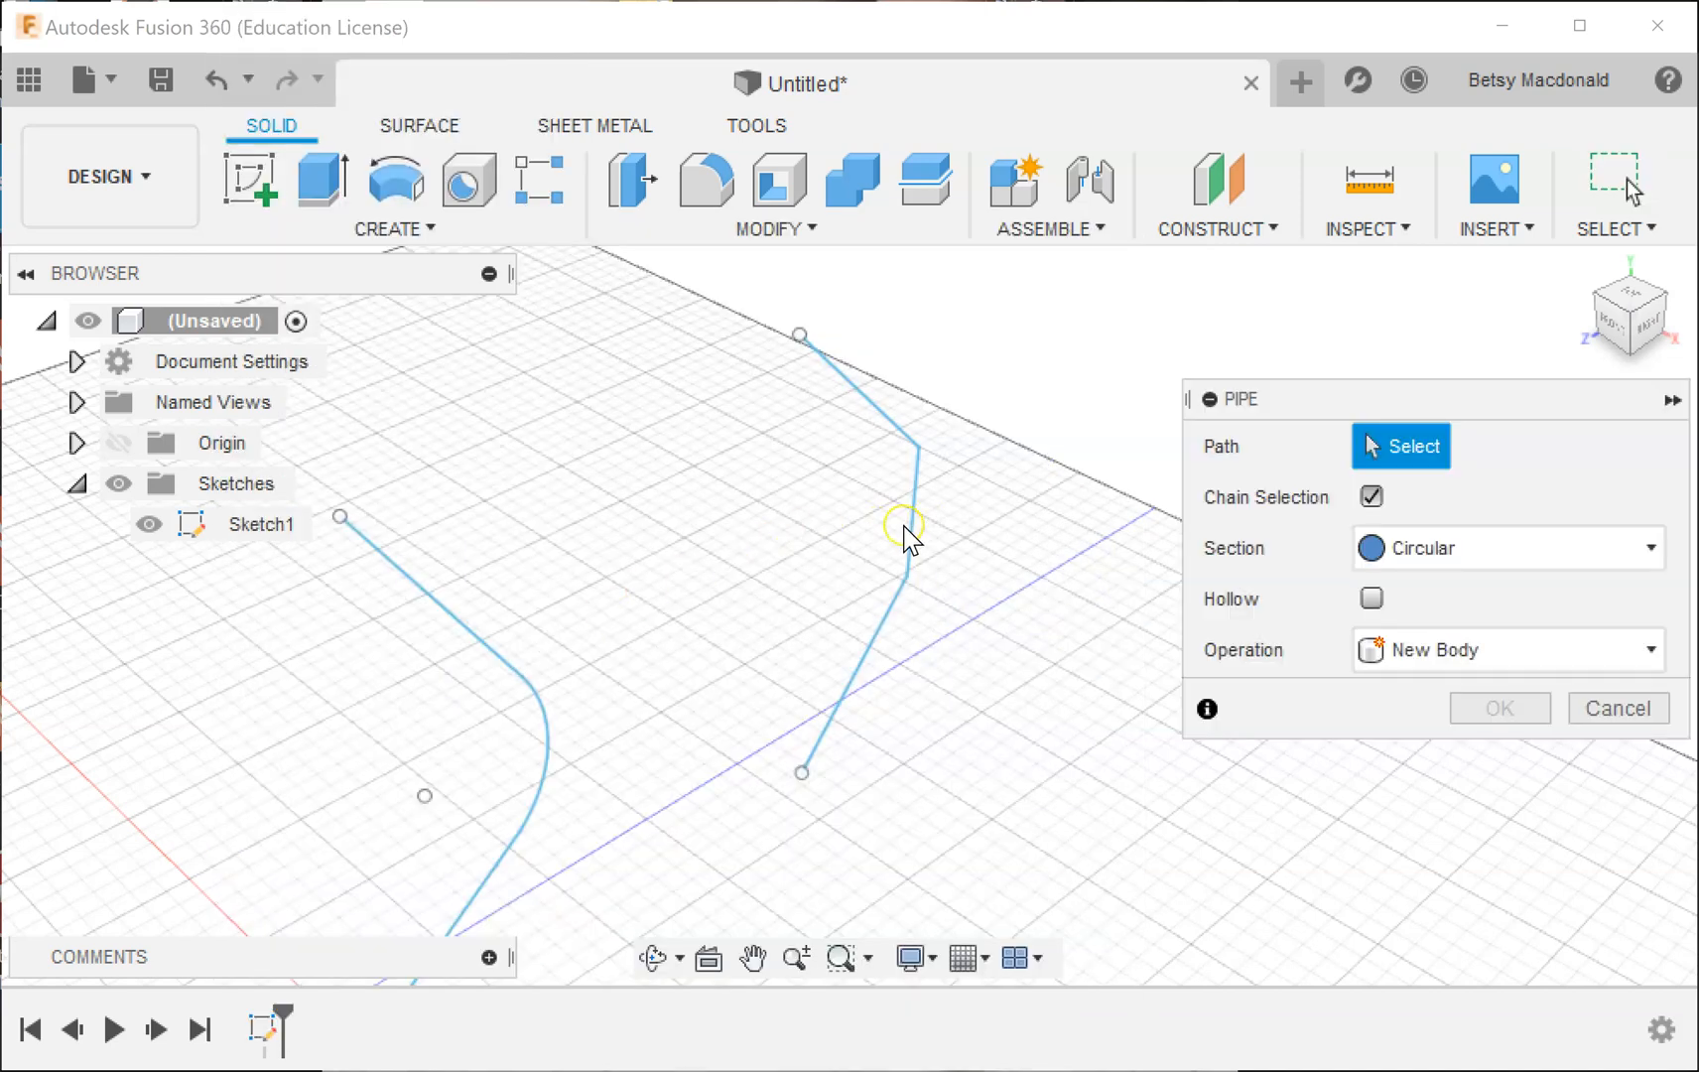
left_click(920, 542)
left_click_drag(843, 355, 898, 378)
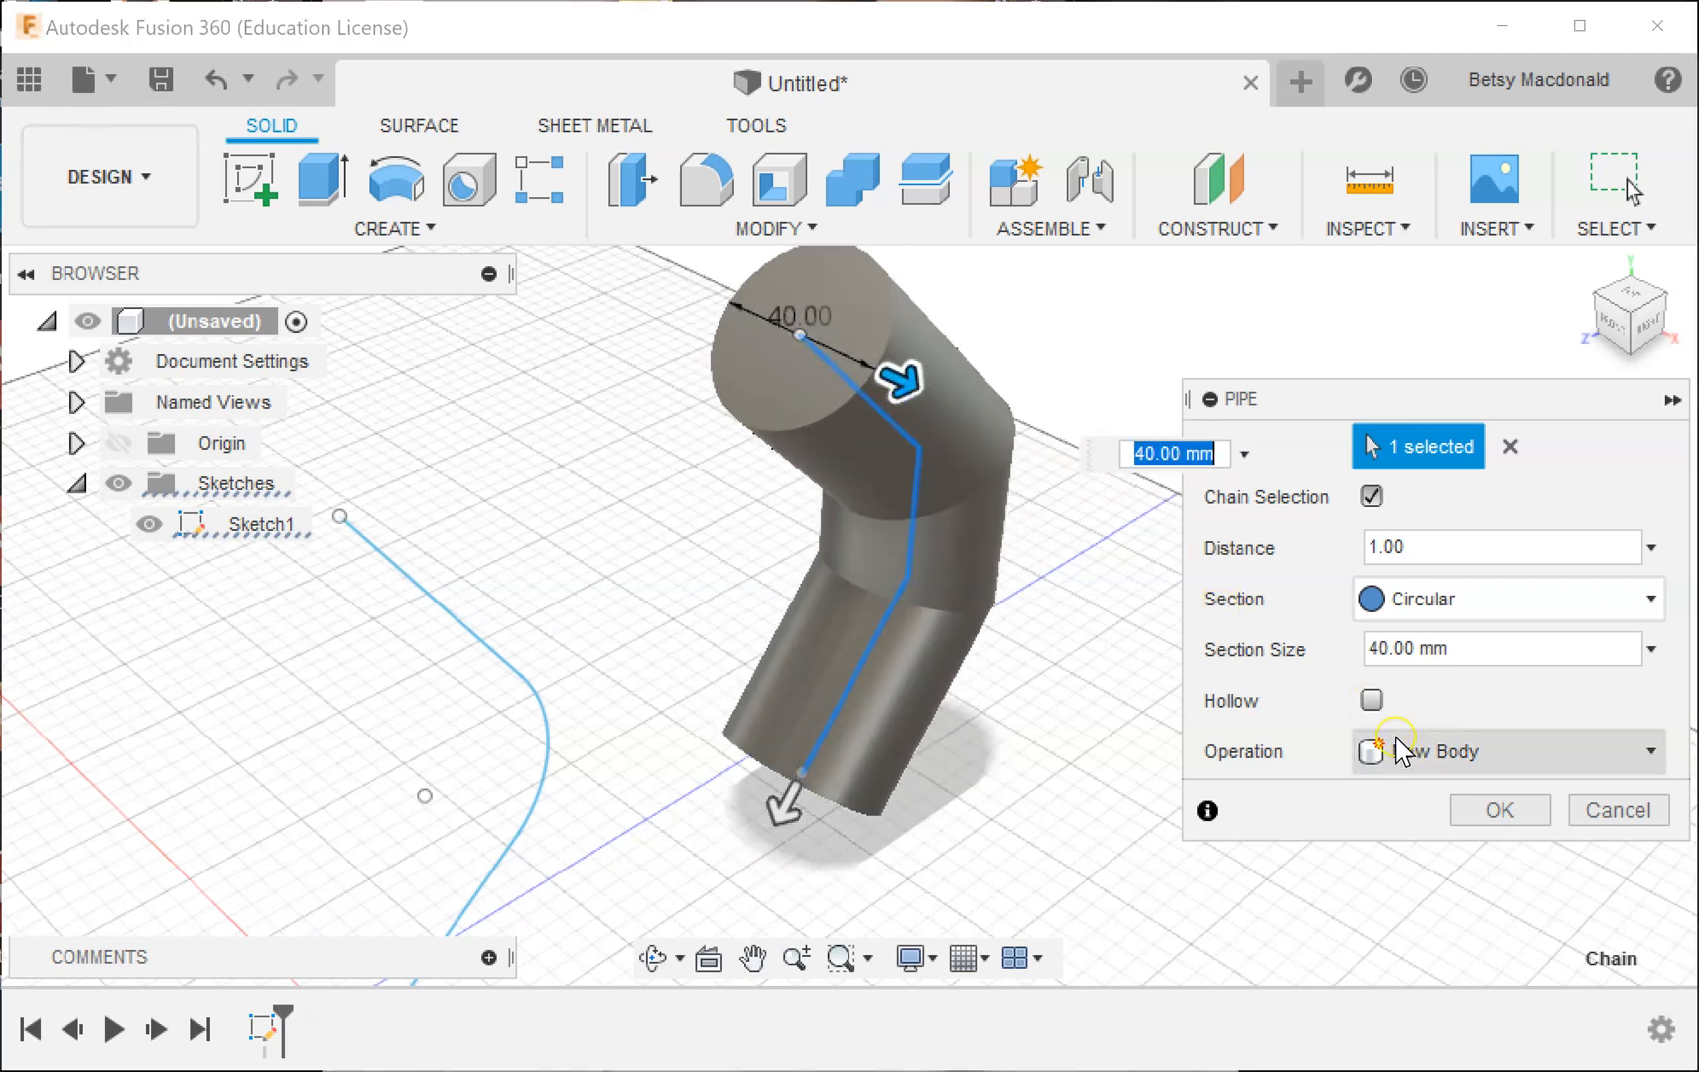
left_click(1372, 699)
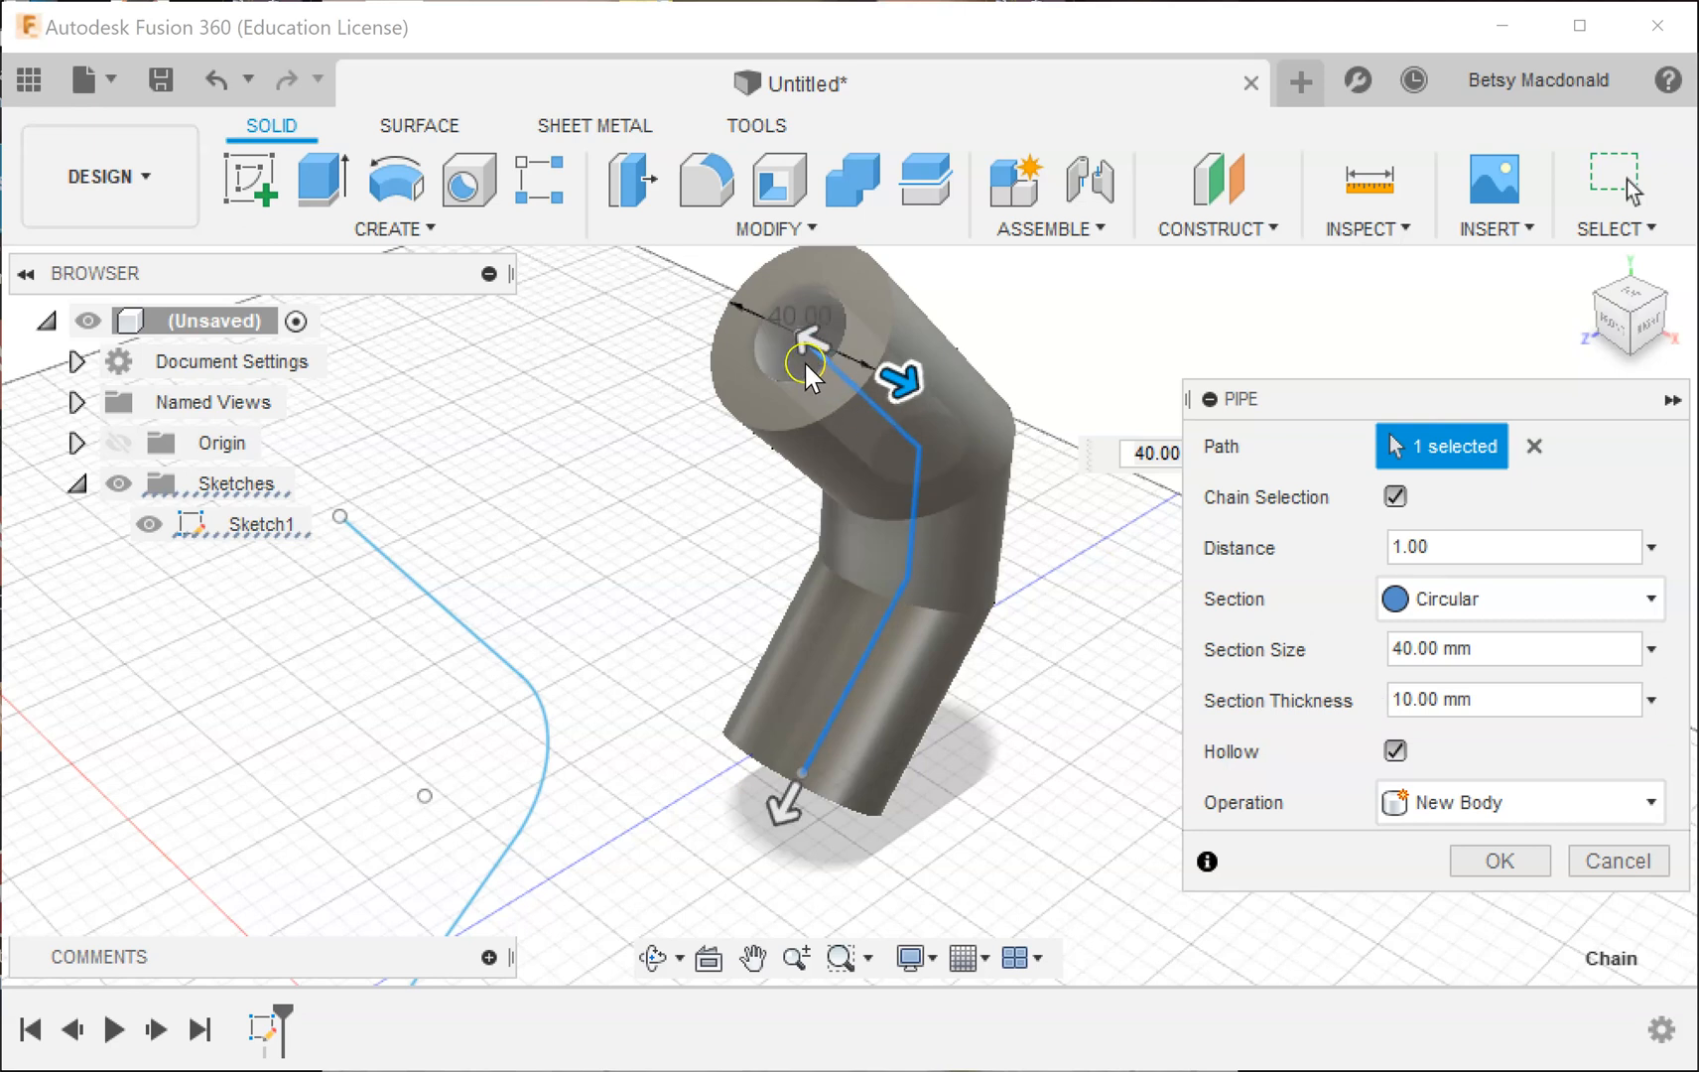
left_click_drag(808, 341, 848, 372)
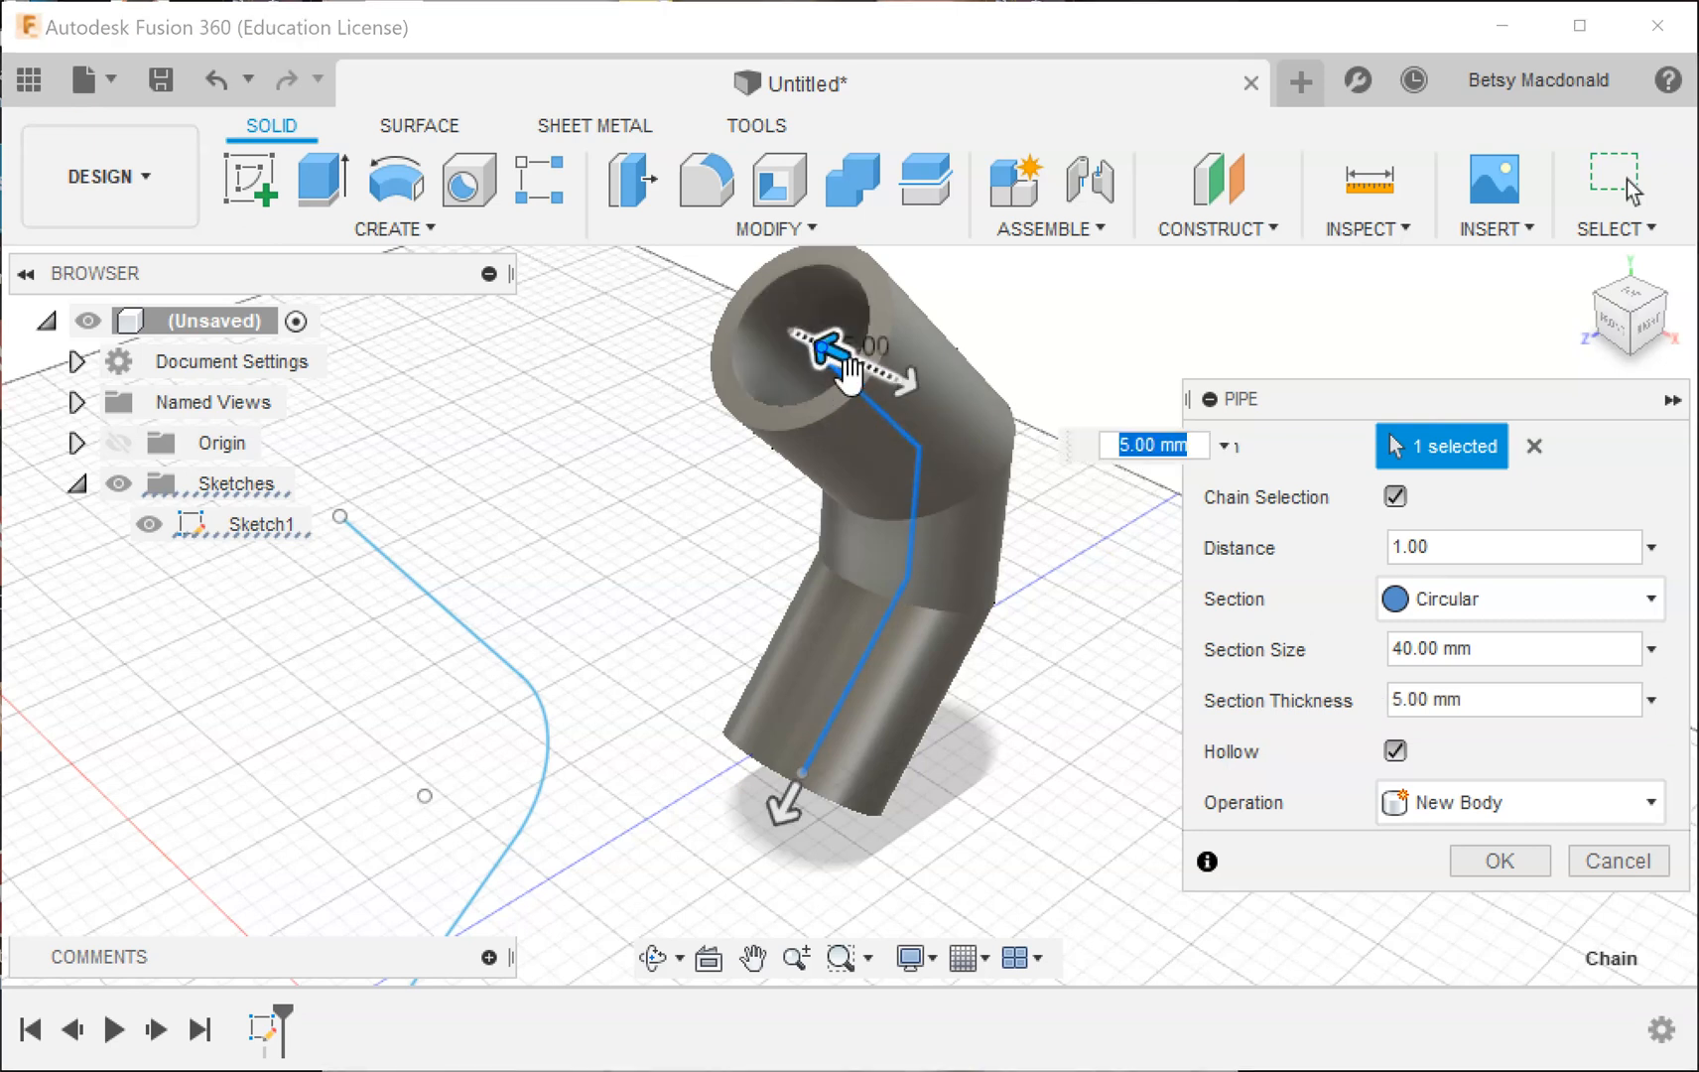
left_click(1476, 859)
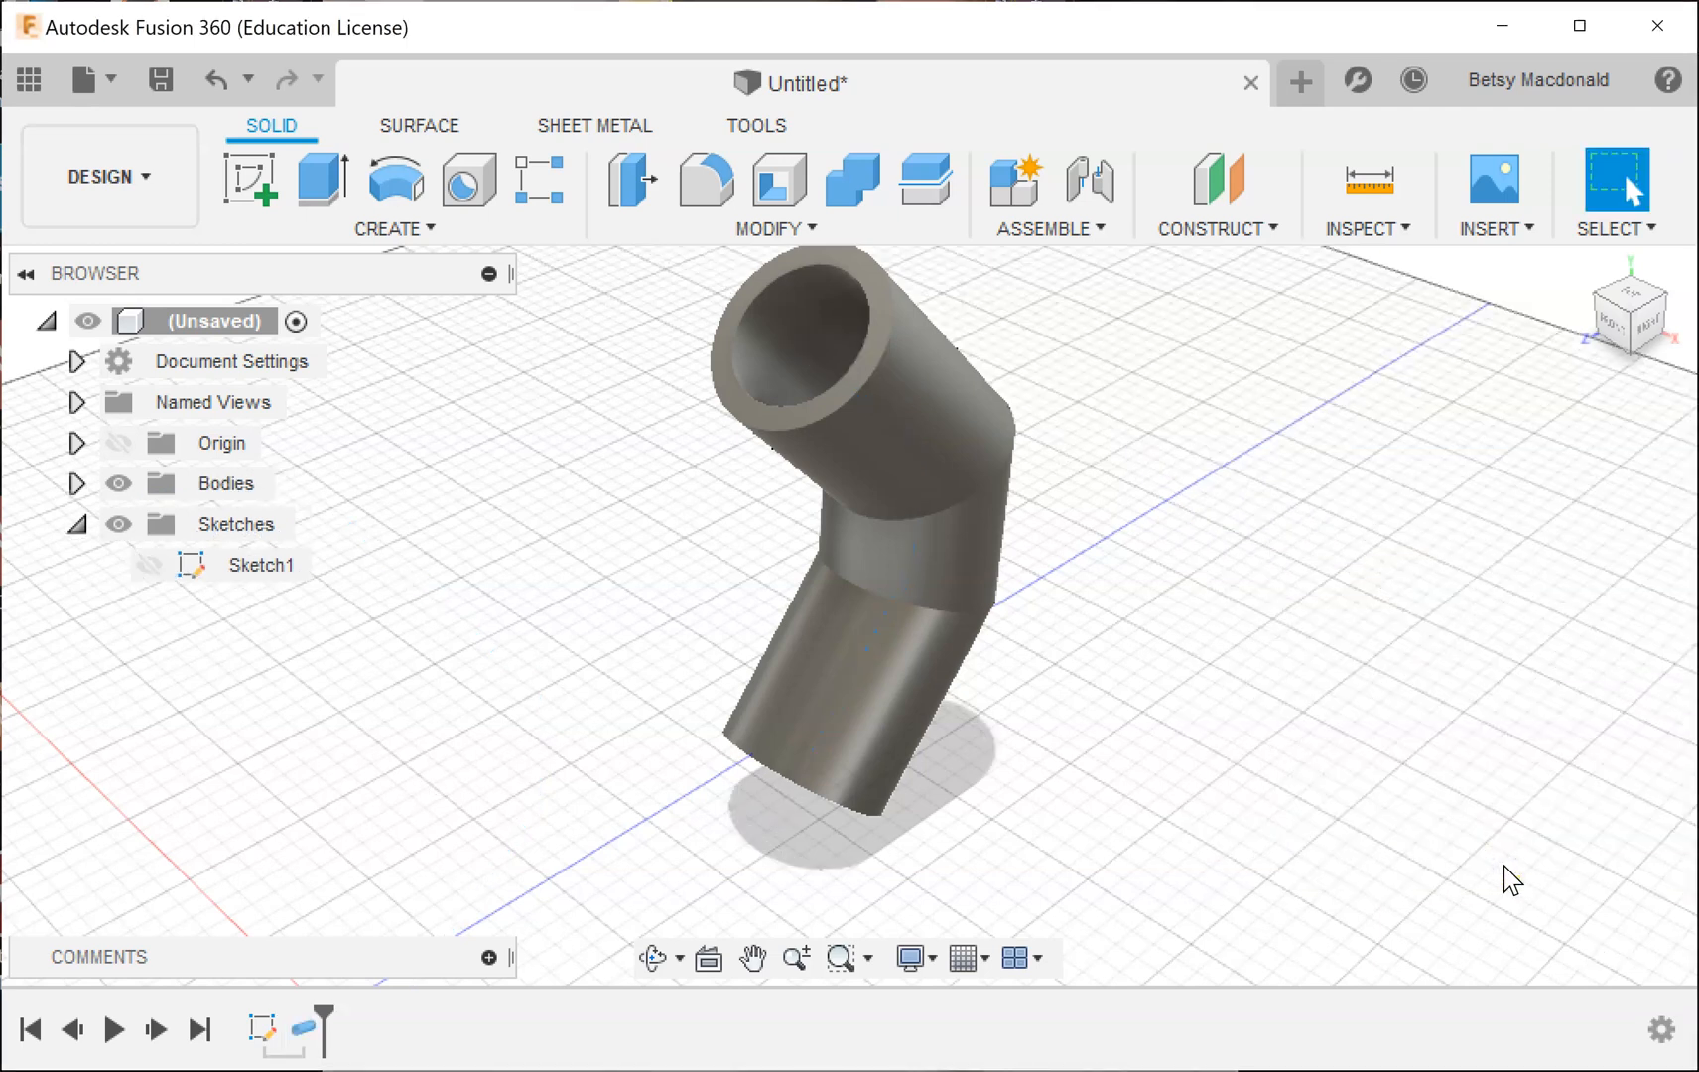
Expand the Bodies folder in the browser and make Sketch1 visible again.
middle_click_drag(1176, 809, 1470, 742)
left_click(430, 559)
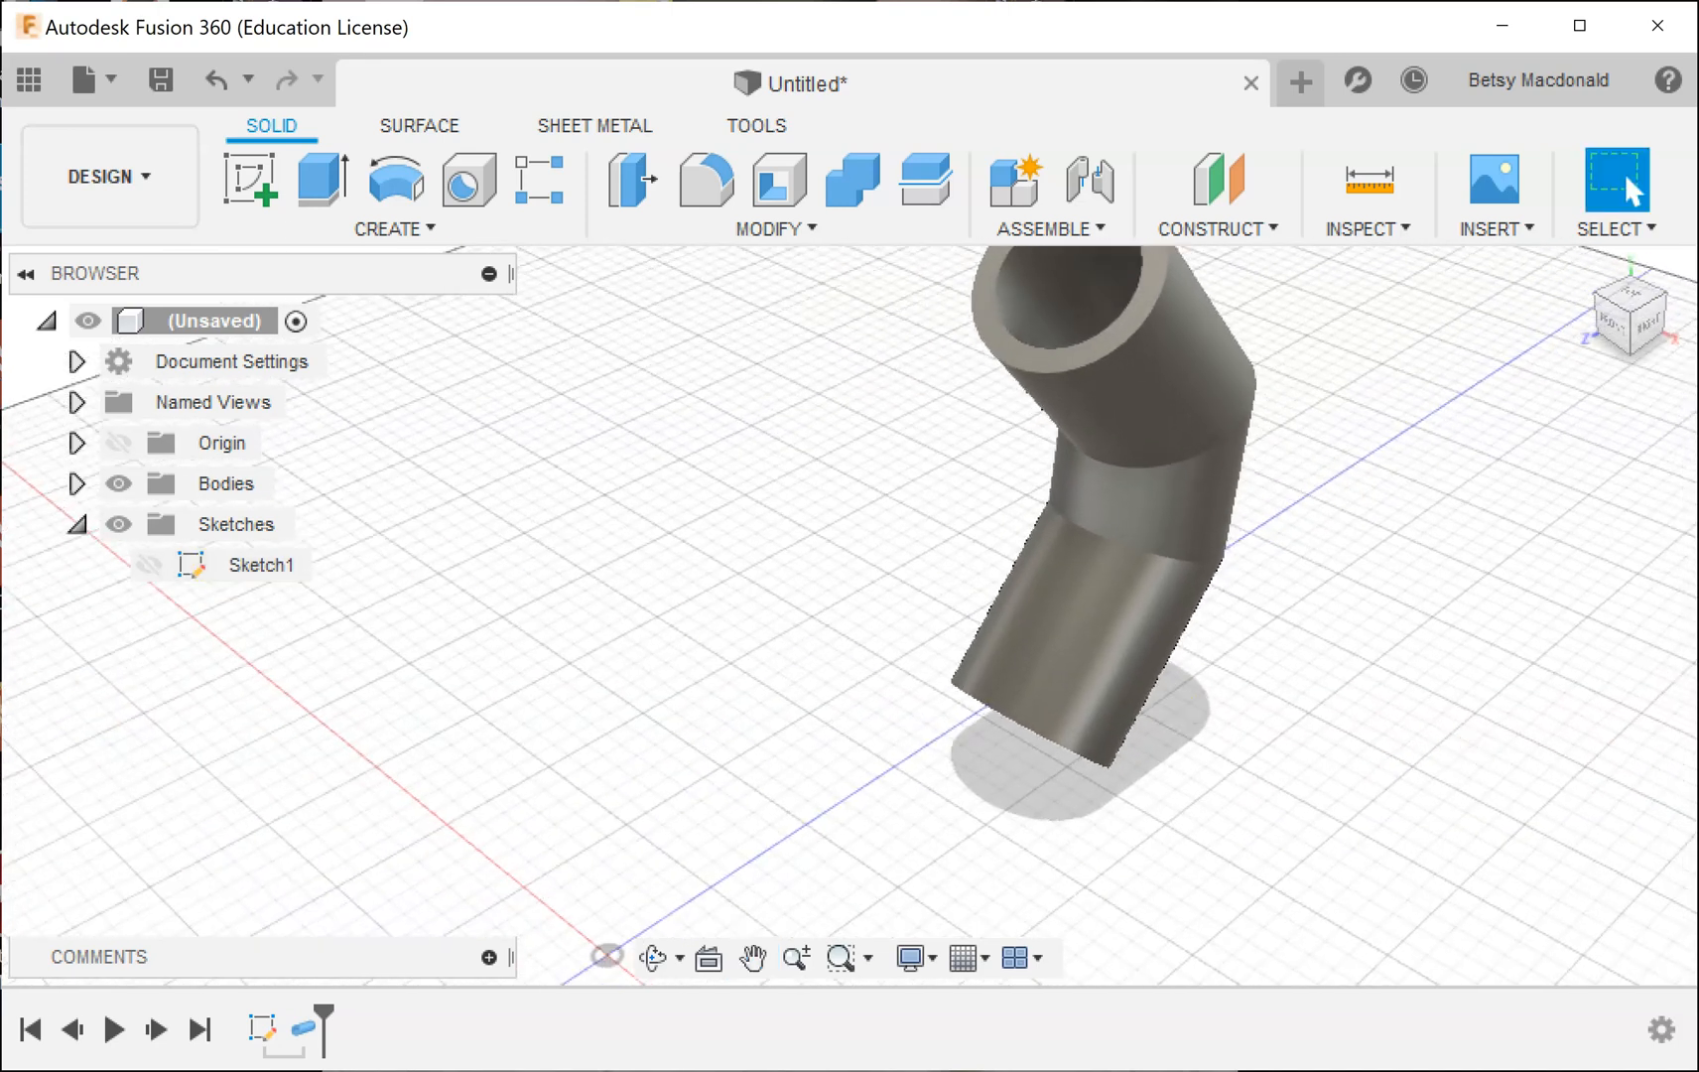
left_click(151, 572)
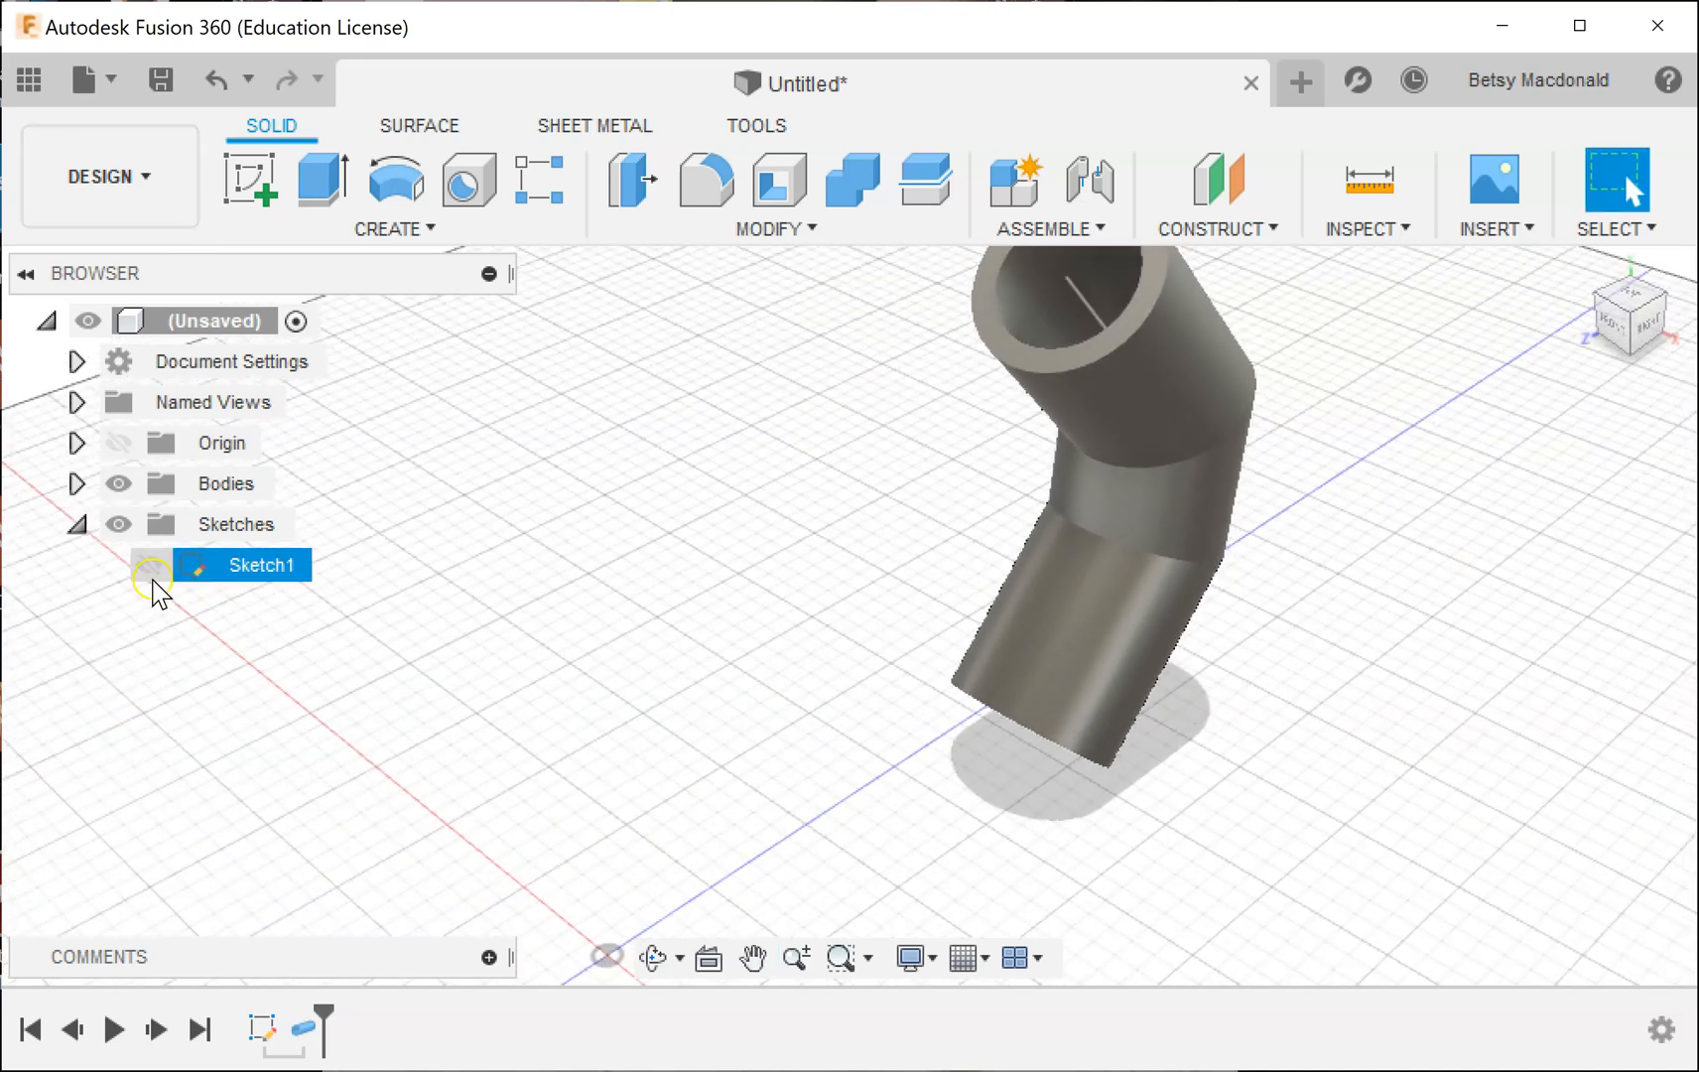
scroll(1468, 653, "up", 3)
mouse_move(1468, 653)
middle_mouse_down()
mouse_move(1456, 641)
mouse_move(1395, 698)
mouse_move(1152, 622)
middle_mouse_up()
scroll(1414, 693, "up", 3)
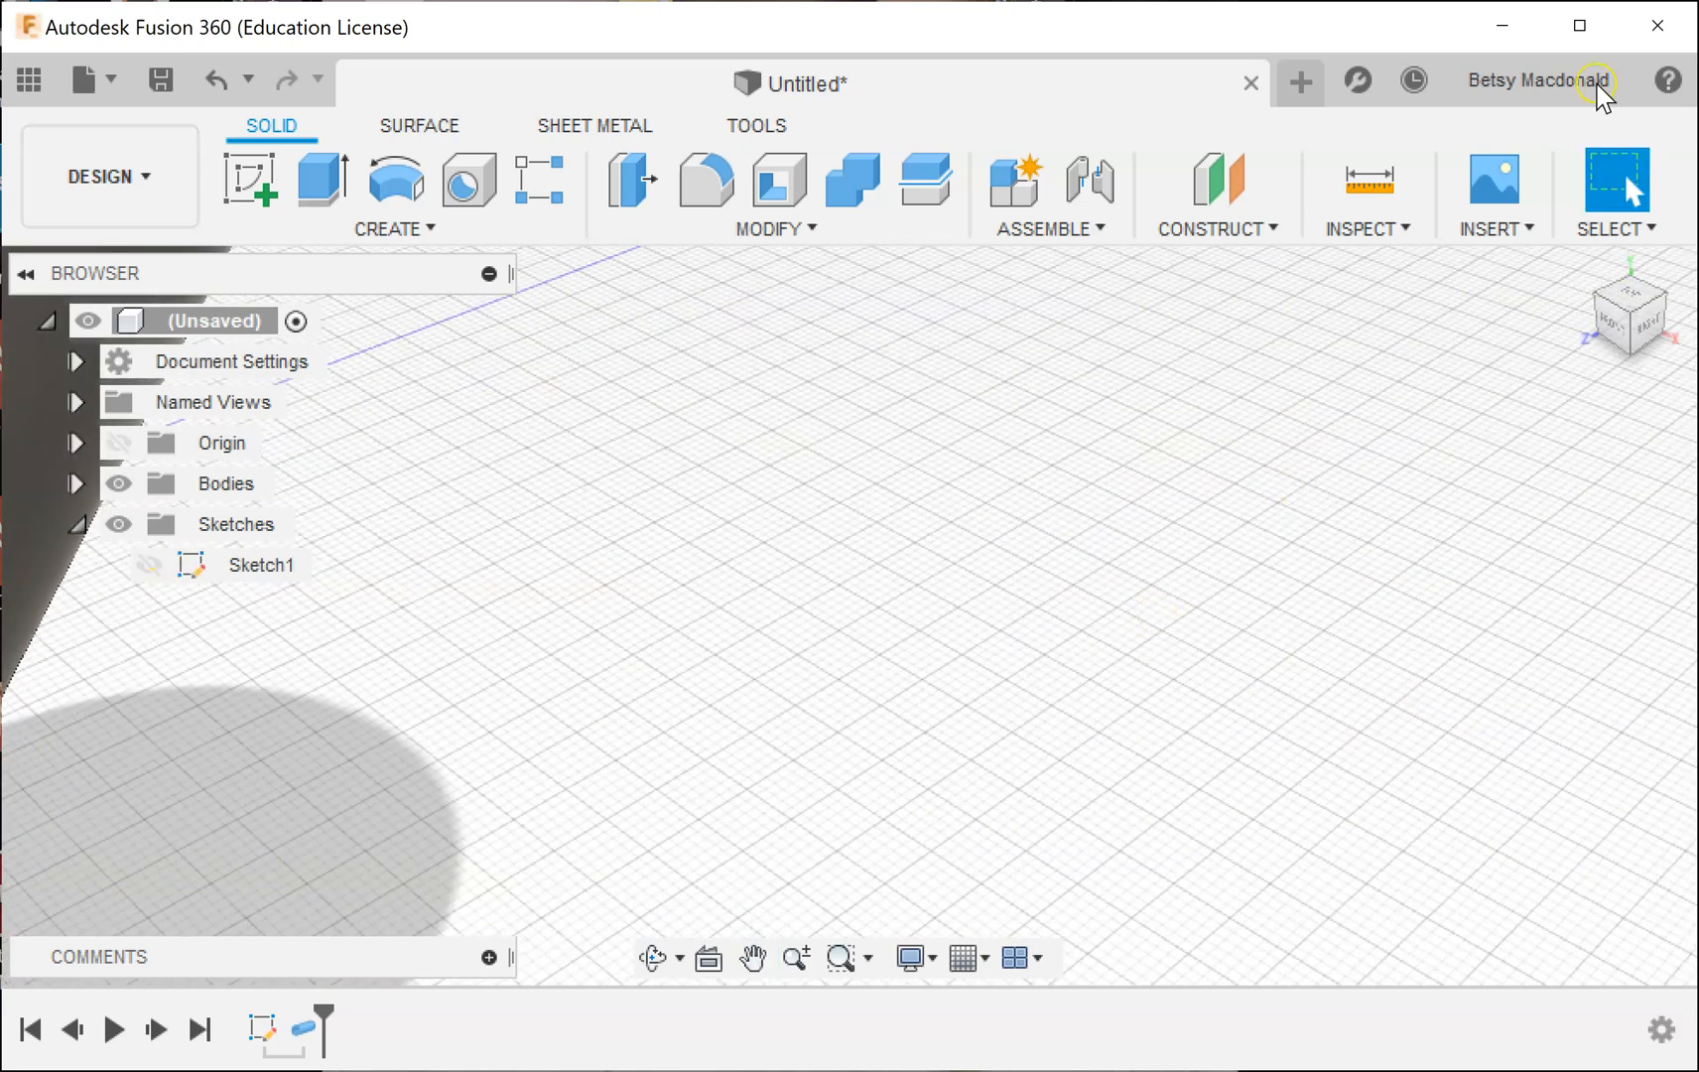
mouse_move(1585, 262)
left_click(1585, 265)
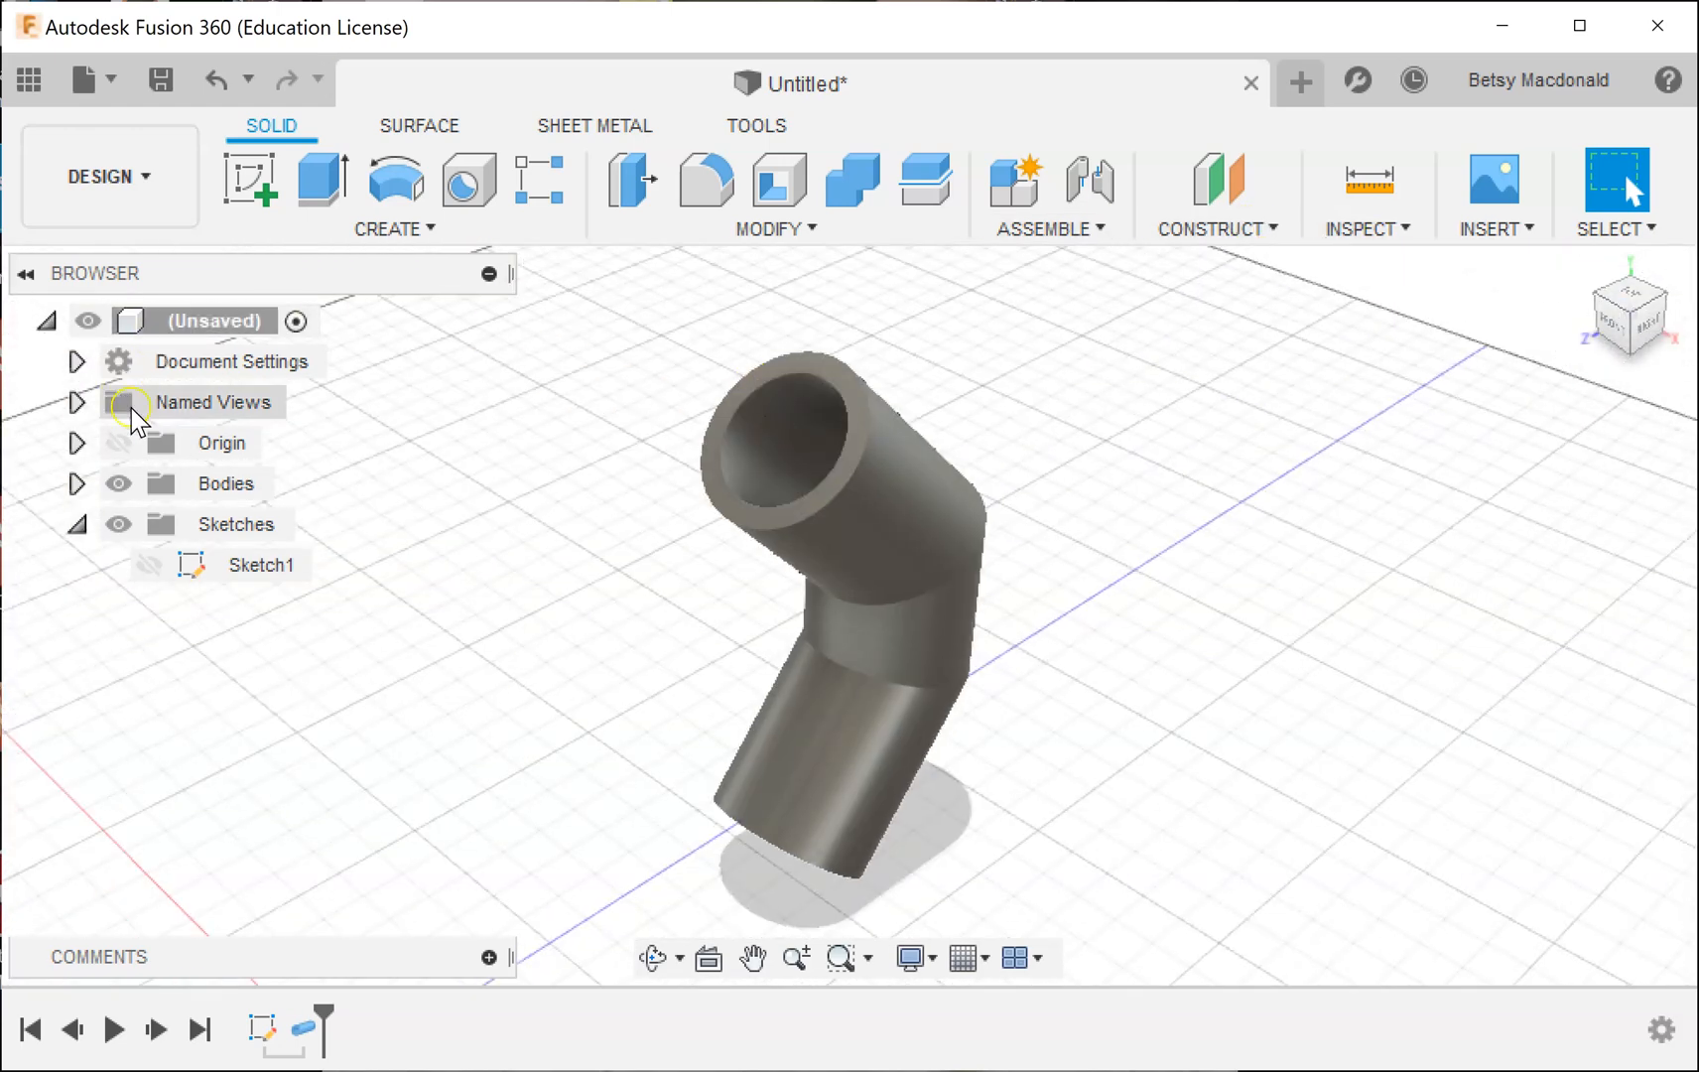
left_click(77, 484)
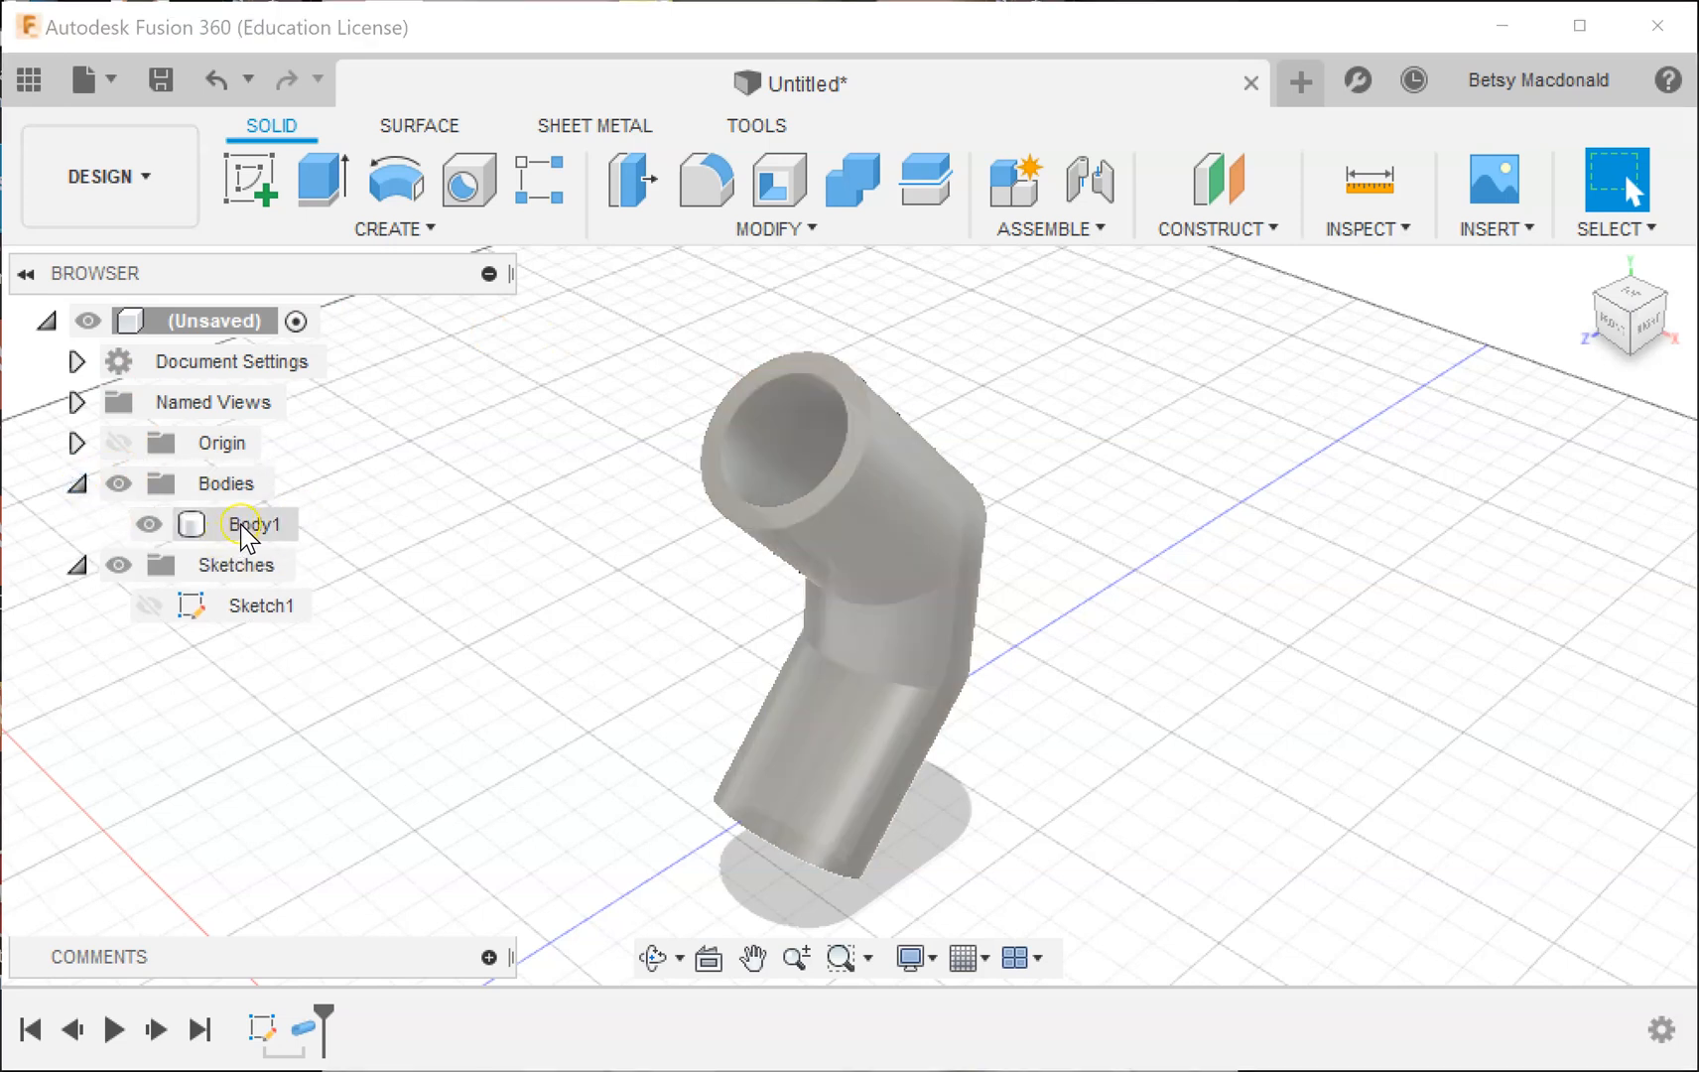
mouse_move(448, 675)
middle_mouse_down()
mouse_move(535, 565)
mouse_move(667, 516)
mouse_move(689, 550)
middle_mouse_up()
left_click(147, 606)
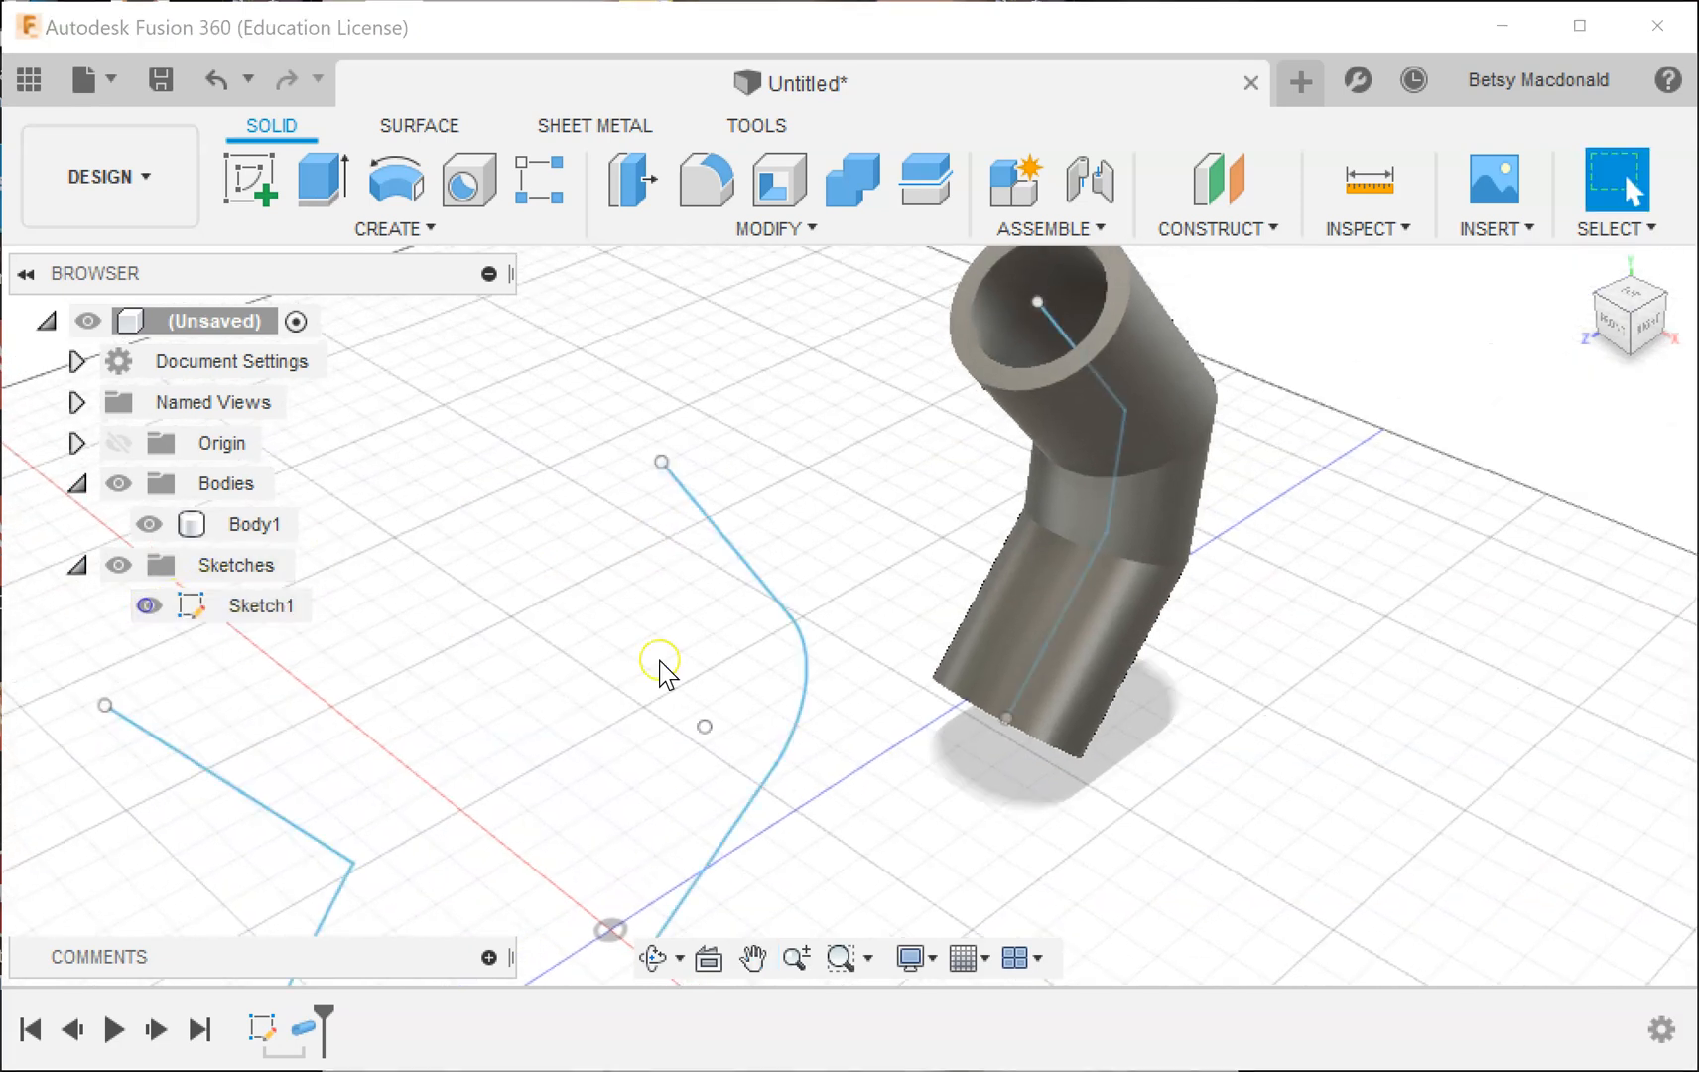
Create a solid, non-hollow pipe with a 30 mm square section along the path with the rounded bend, as a new body.
middle_click_drag(1391, 747, 1435, 673)
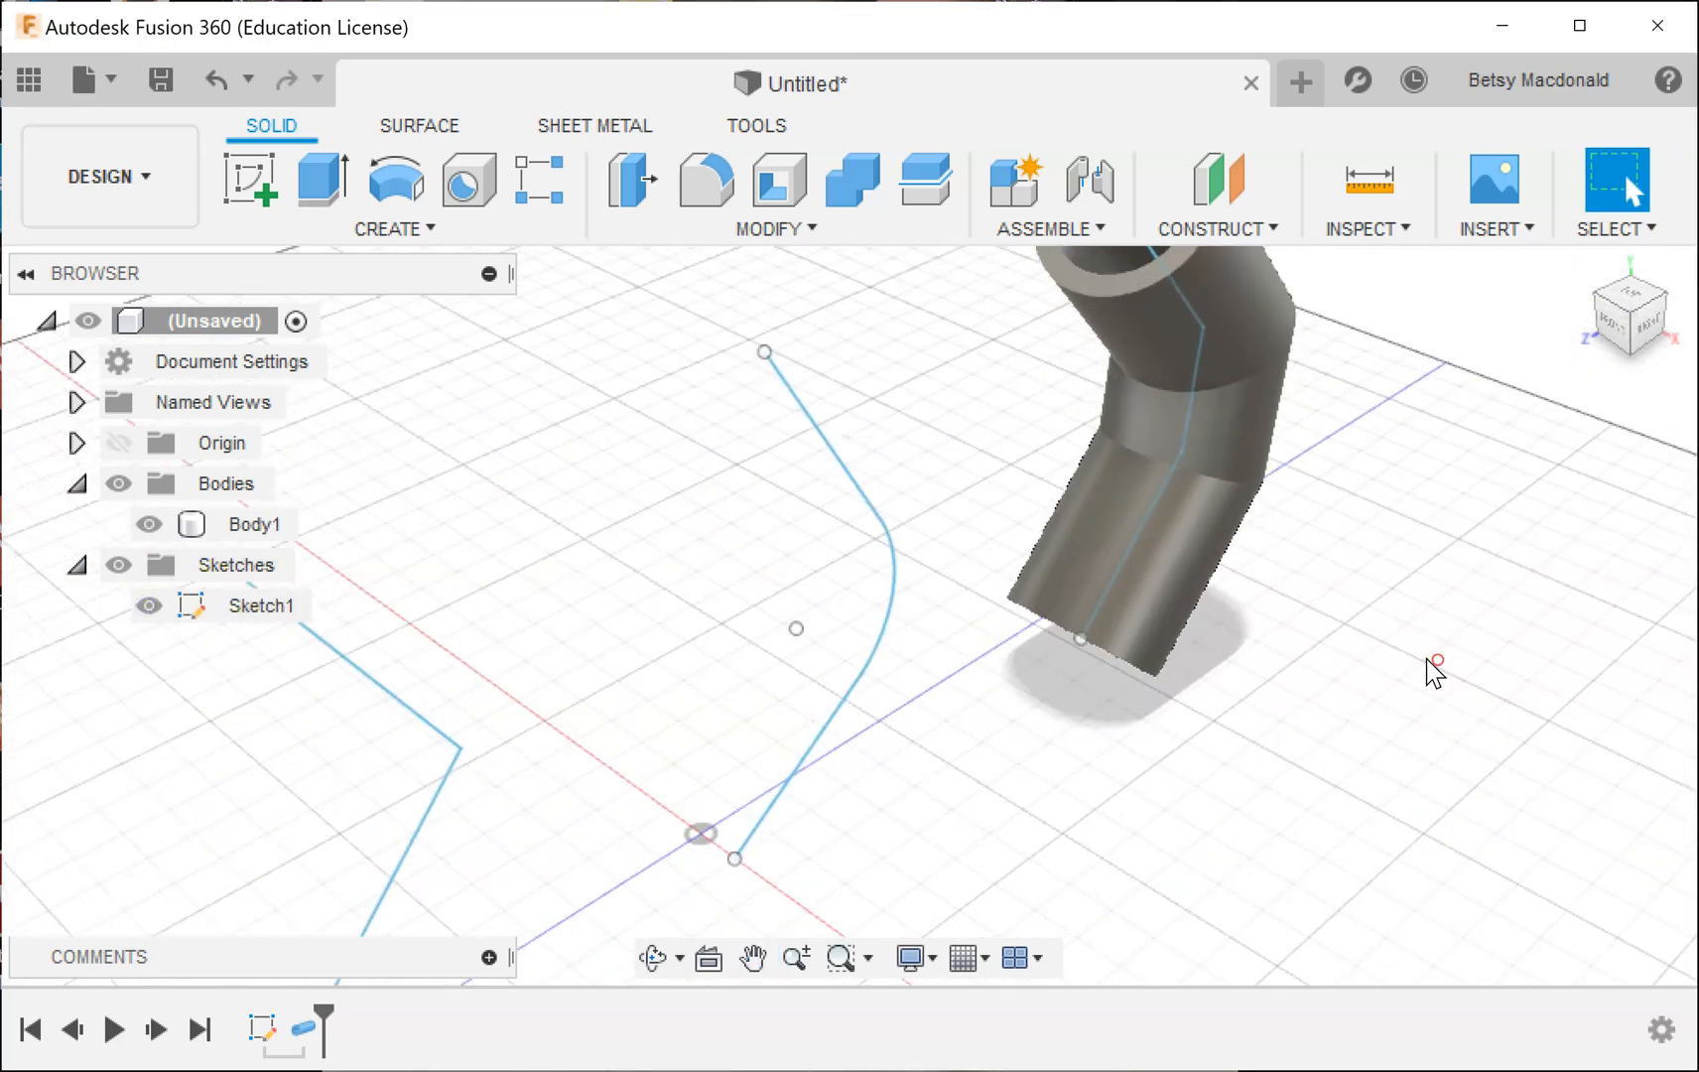
left_click(878, 643)
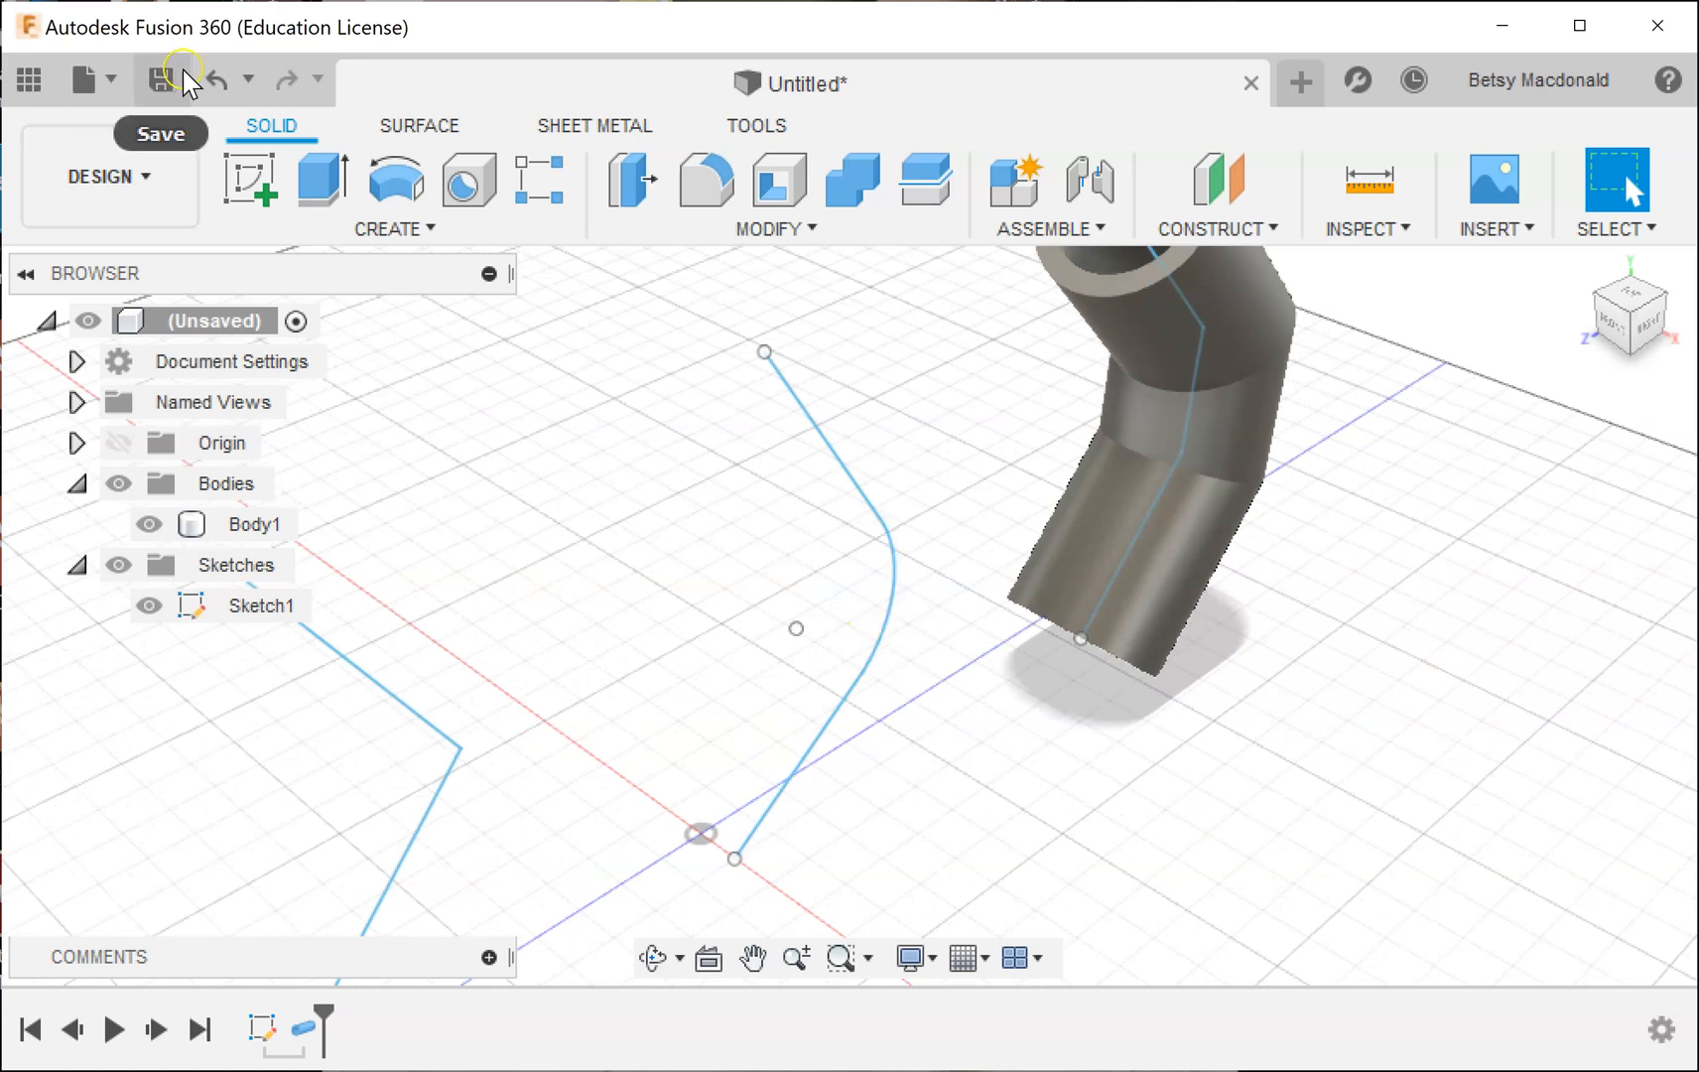
left_click(375, 232)
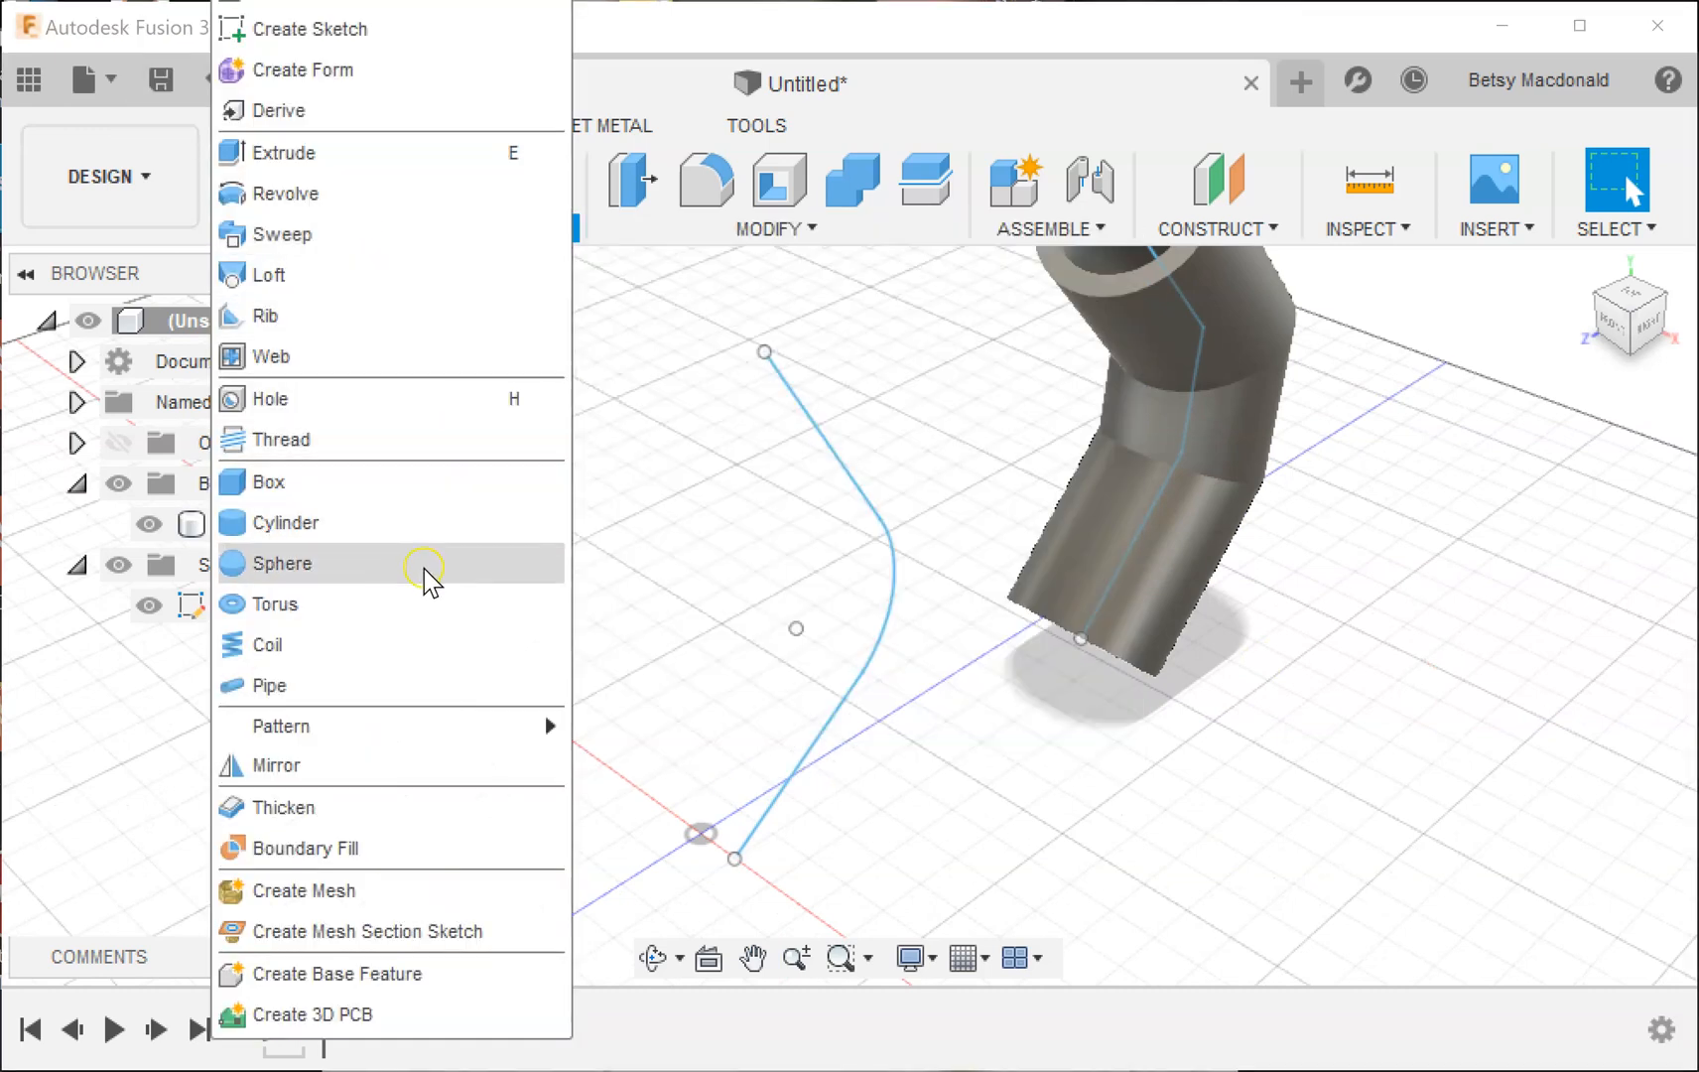
left_click(398, 700)
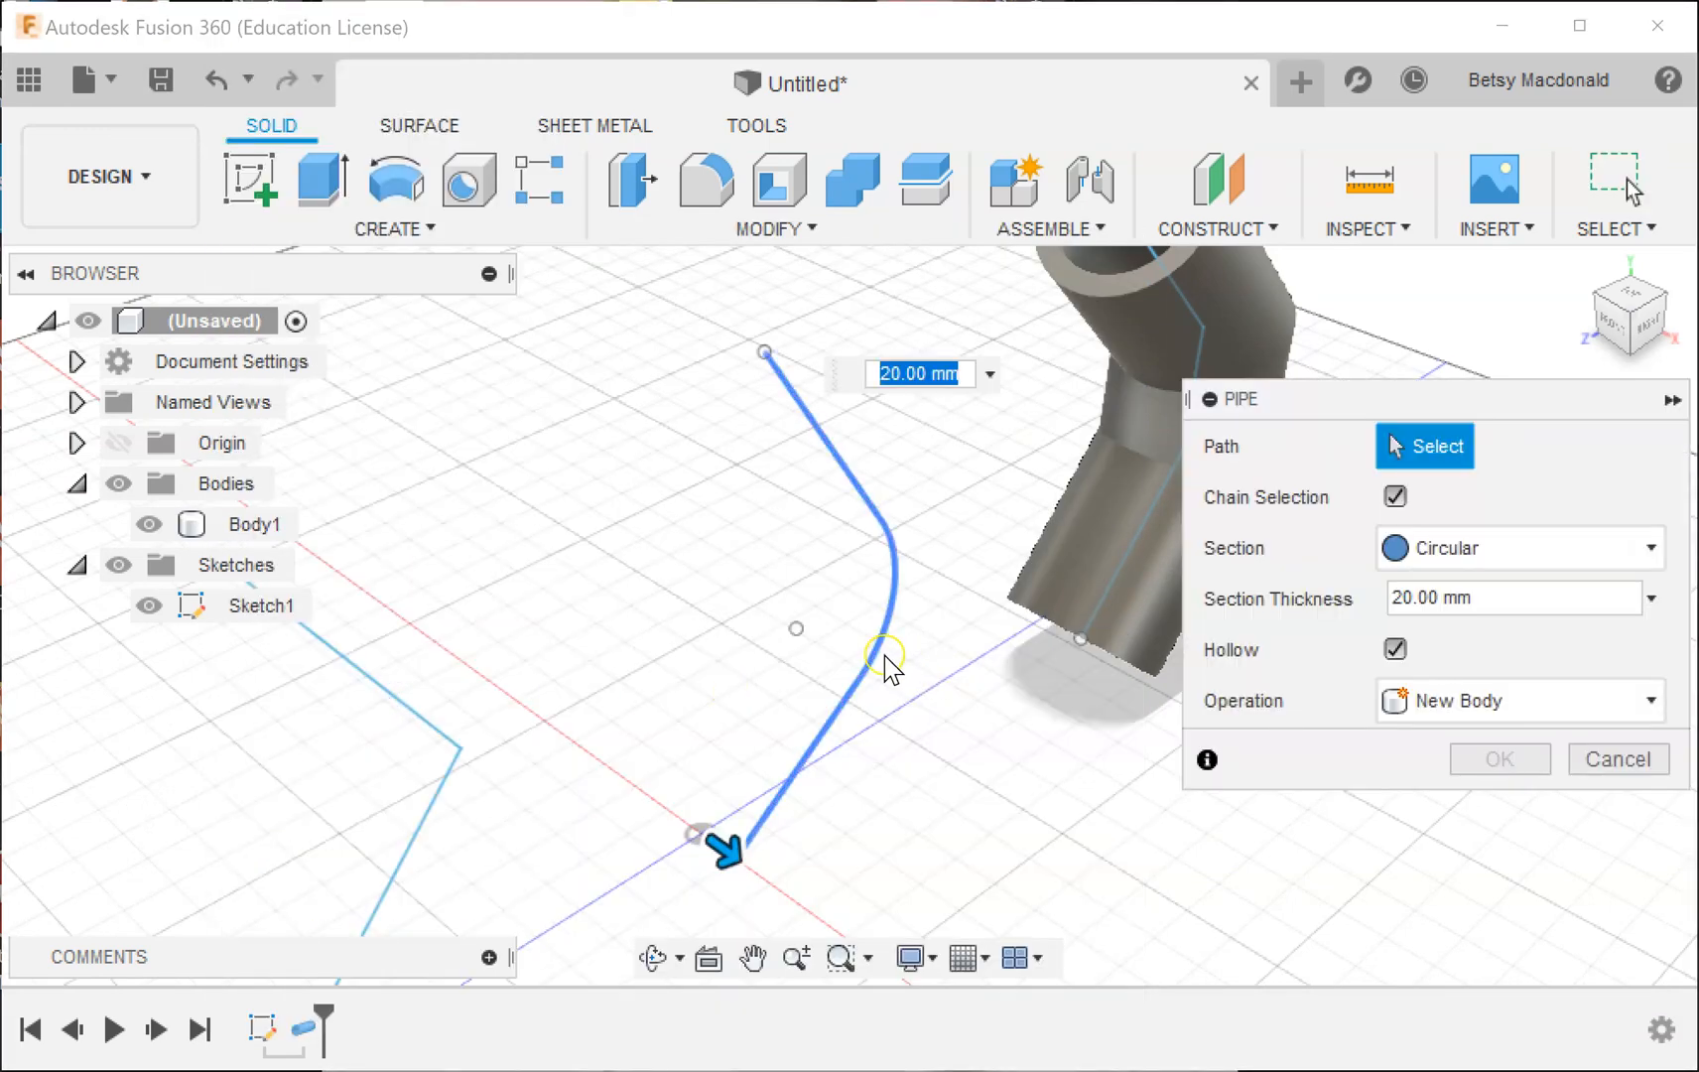
left_click(884, 659)
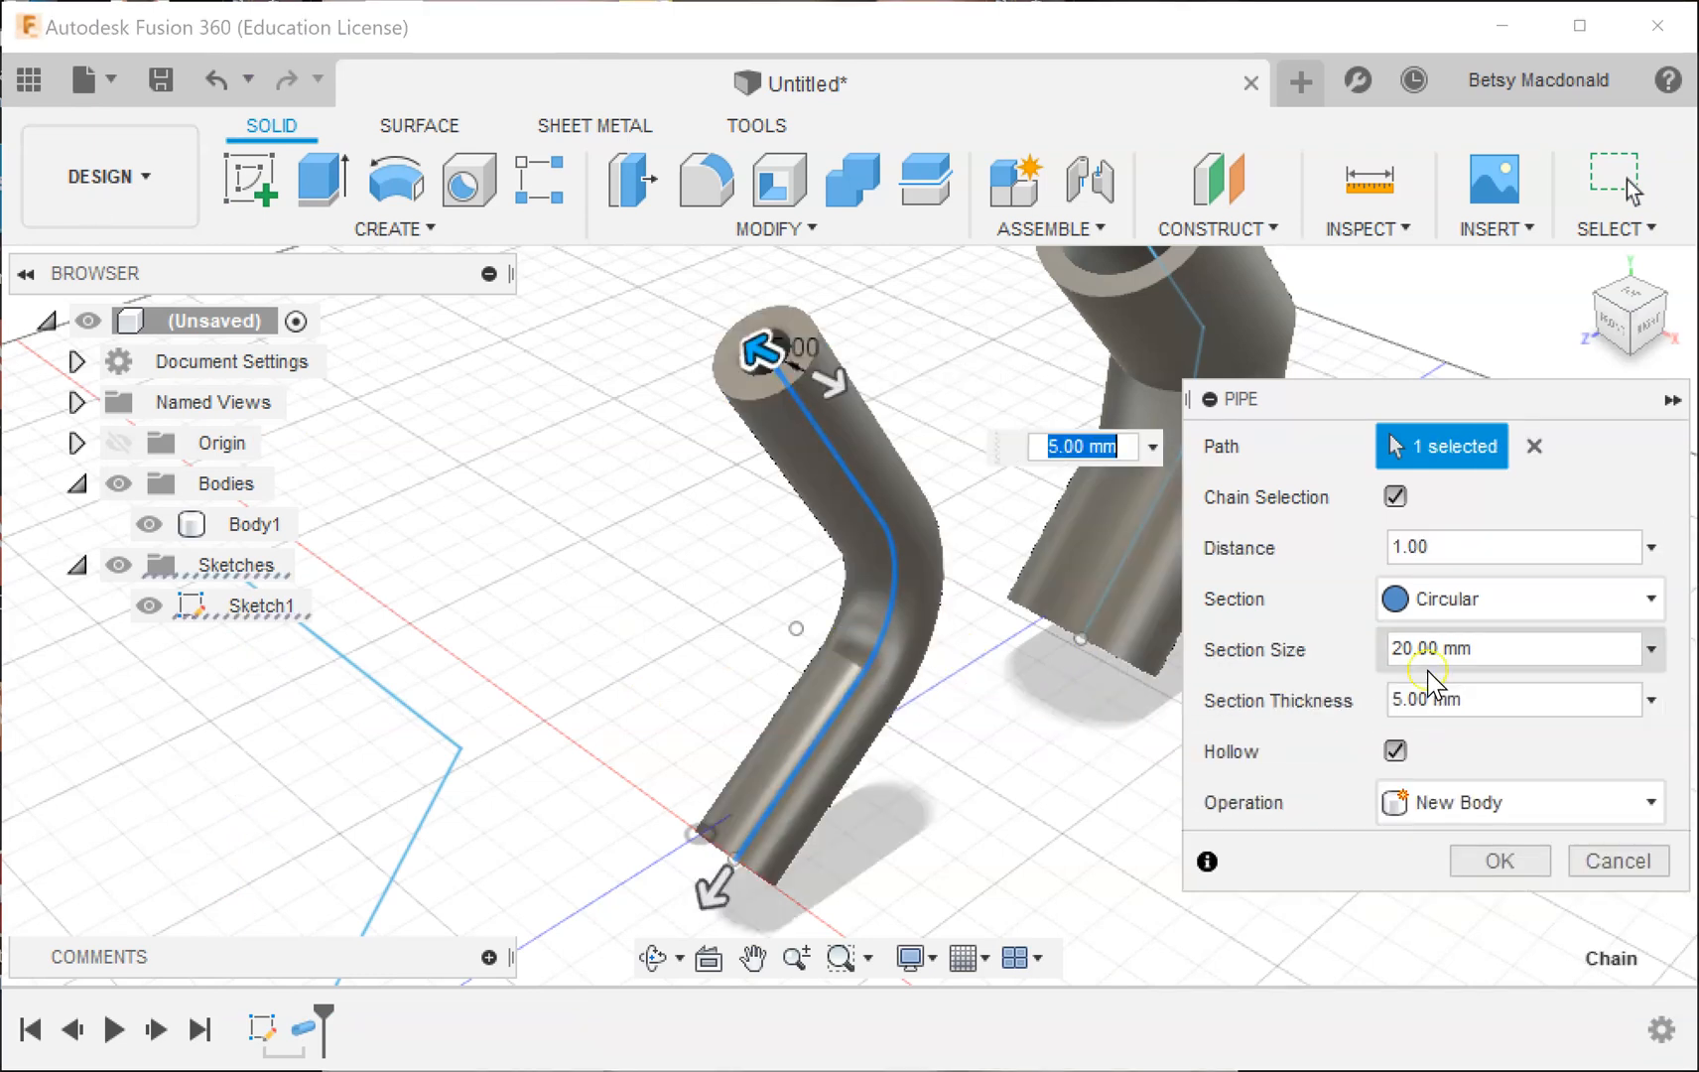
left_click(1395, 750)
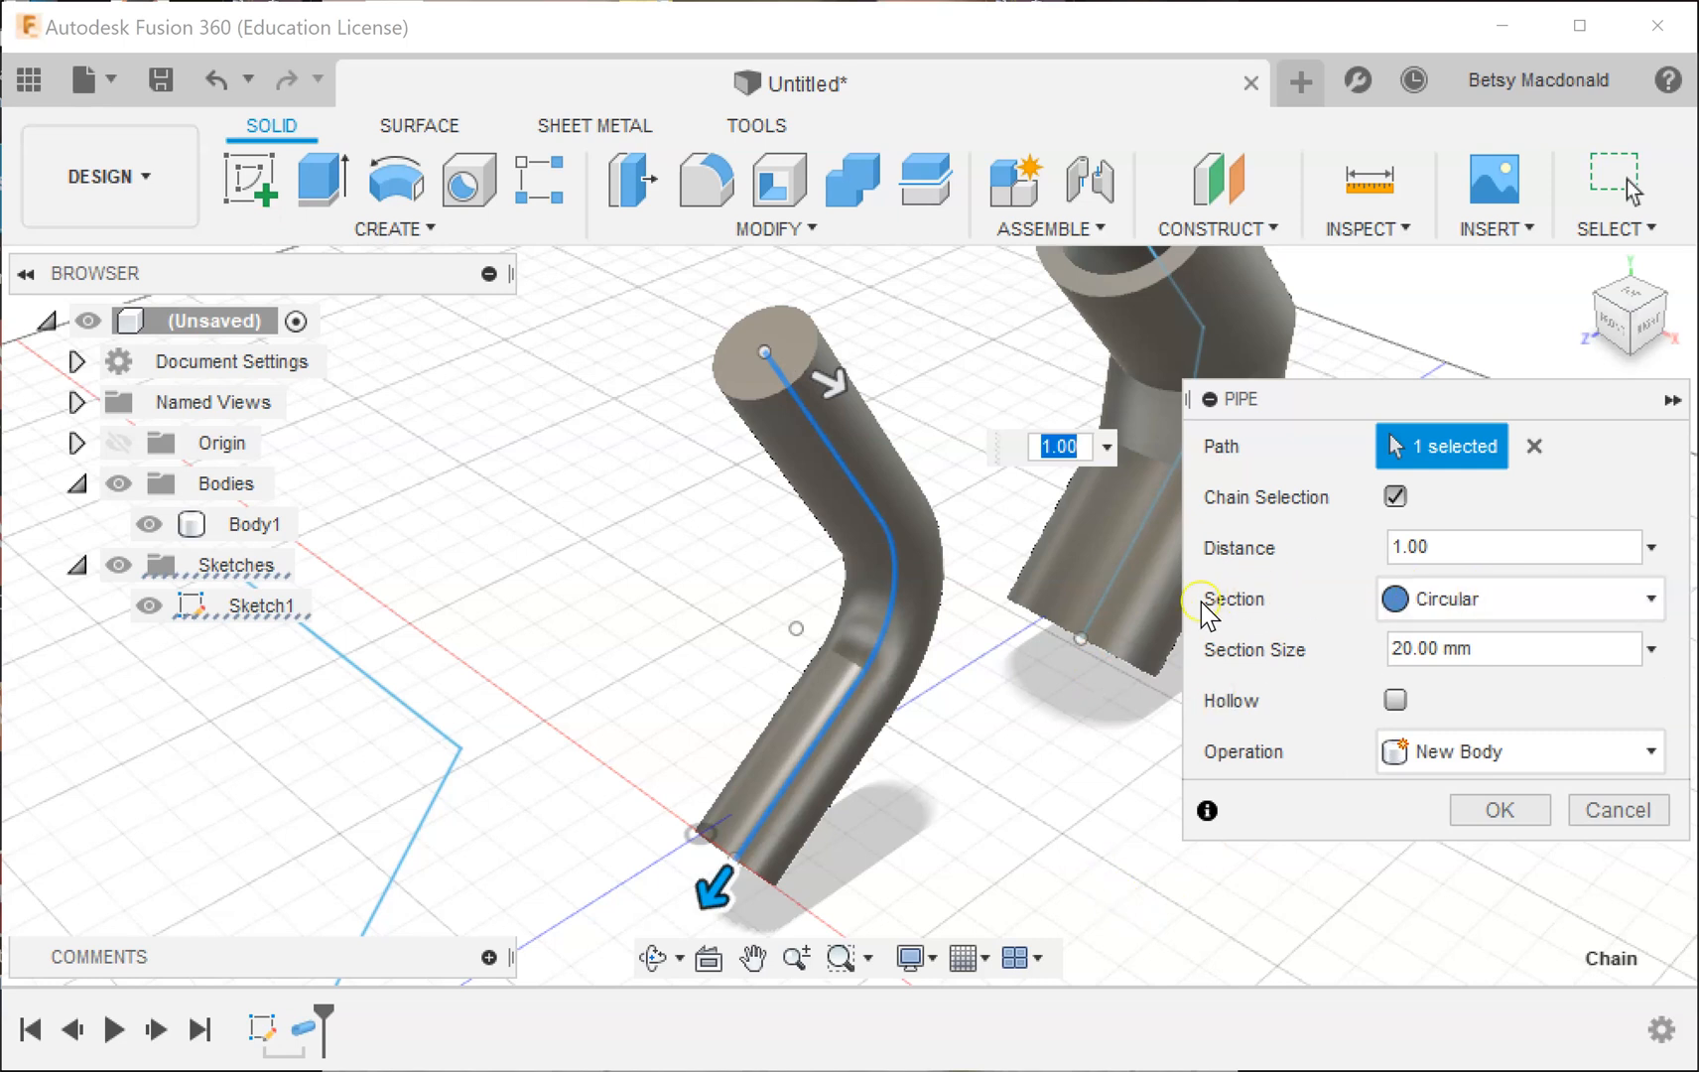
left_click(1457, 602)
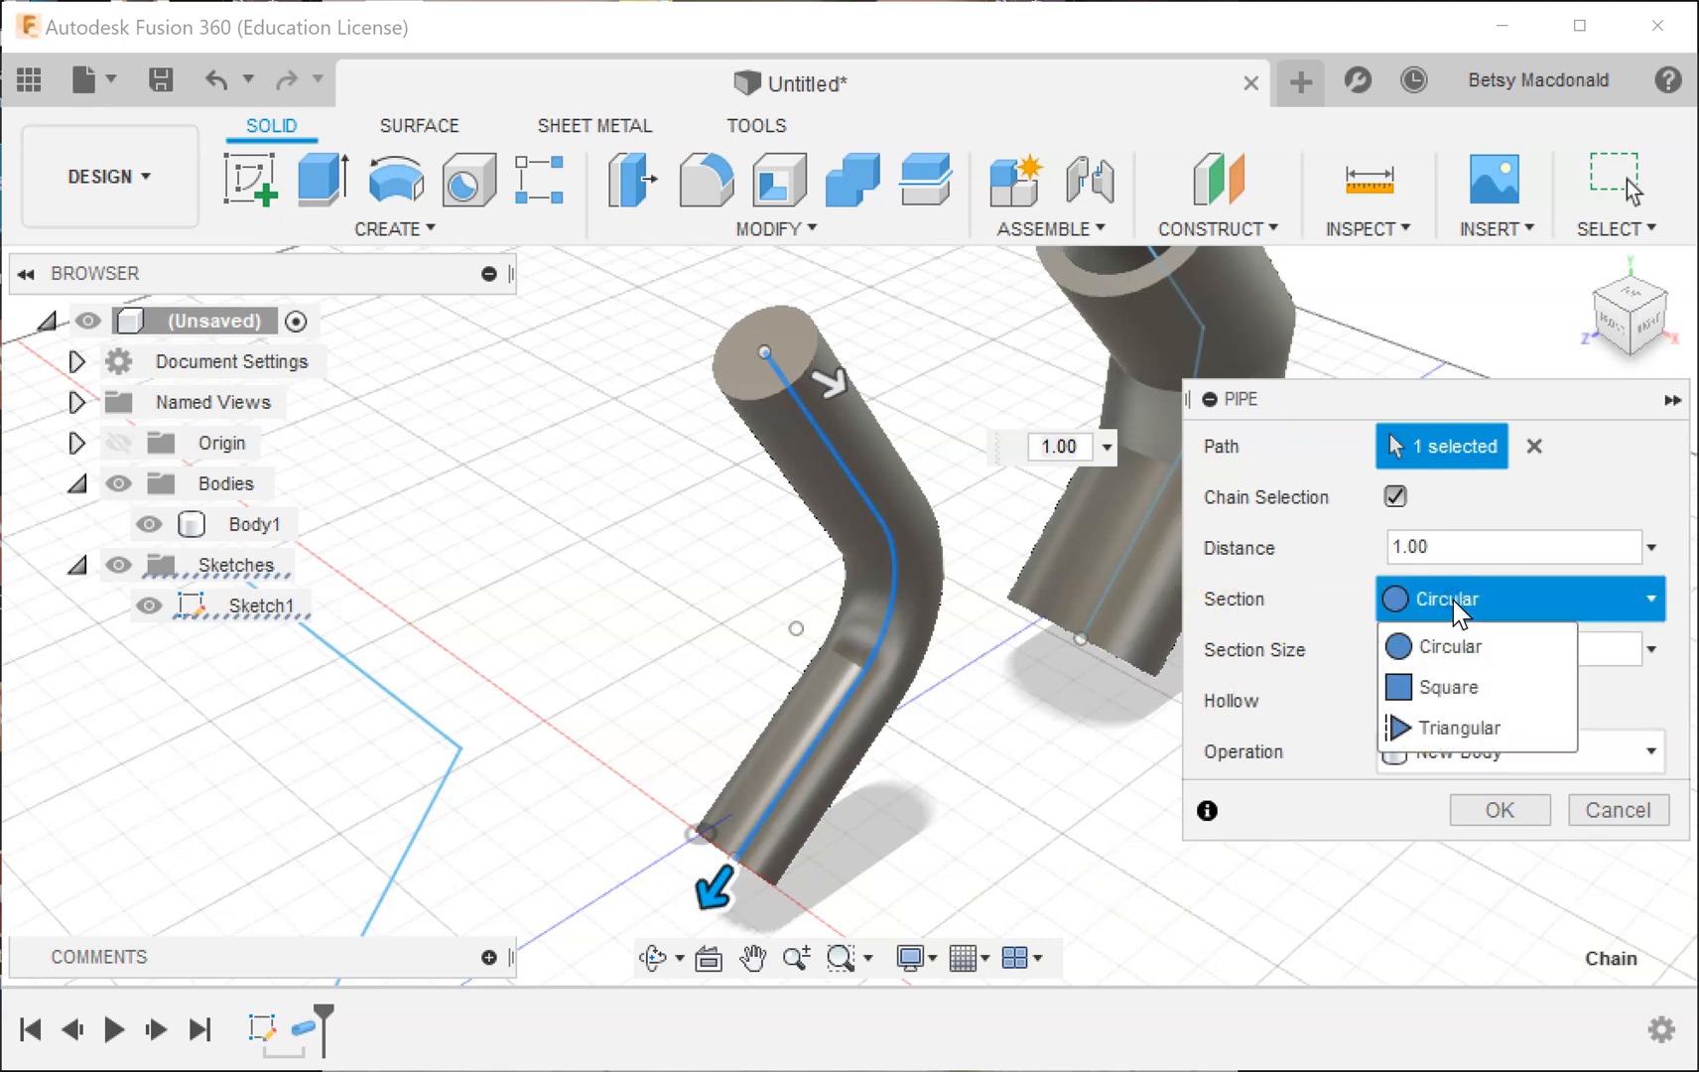
left_click(1445, 687)
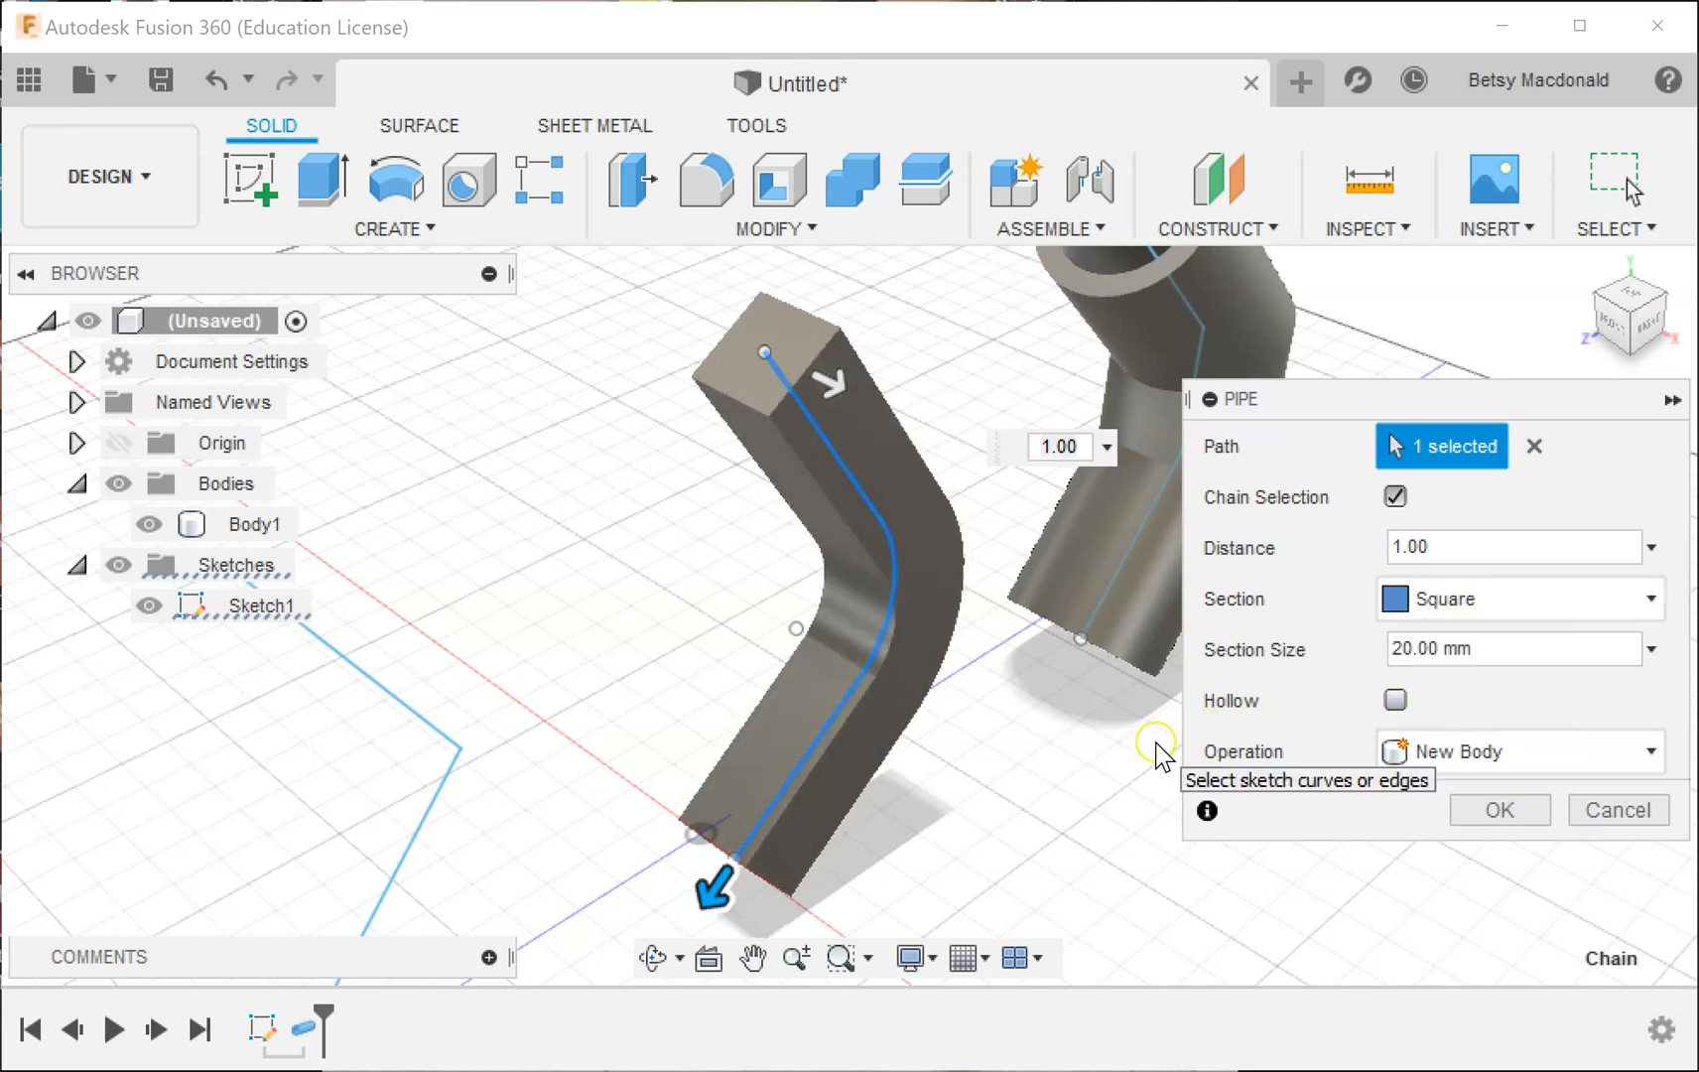
left_click_drag(832, 381, 859, 397)
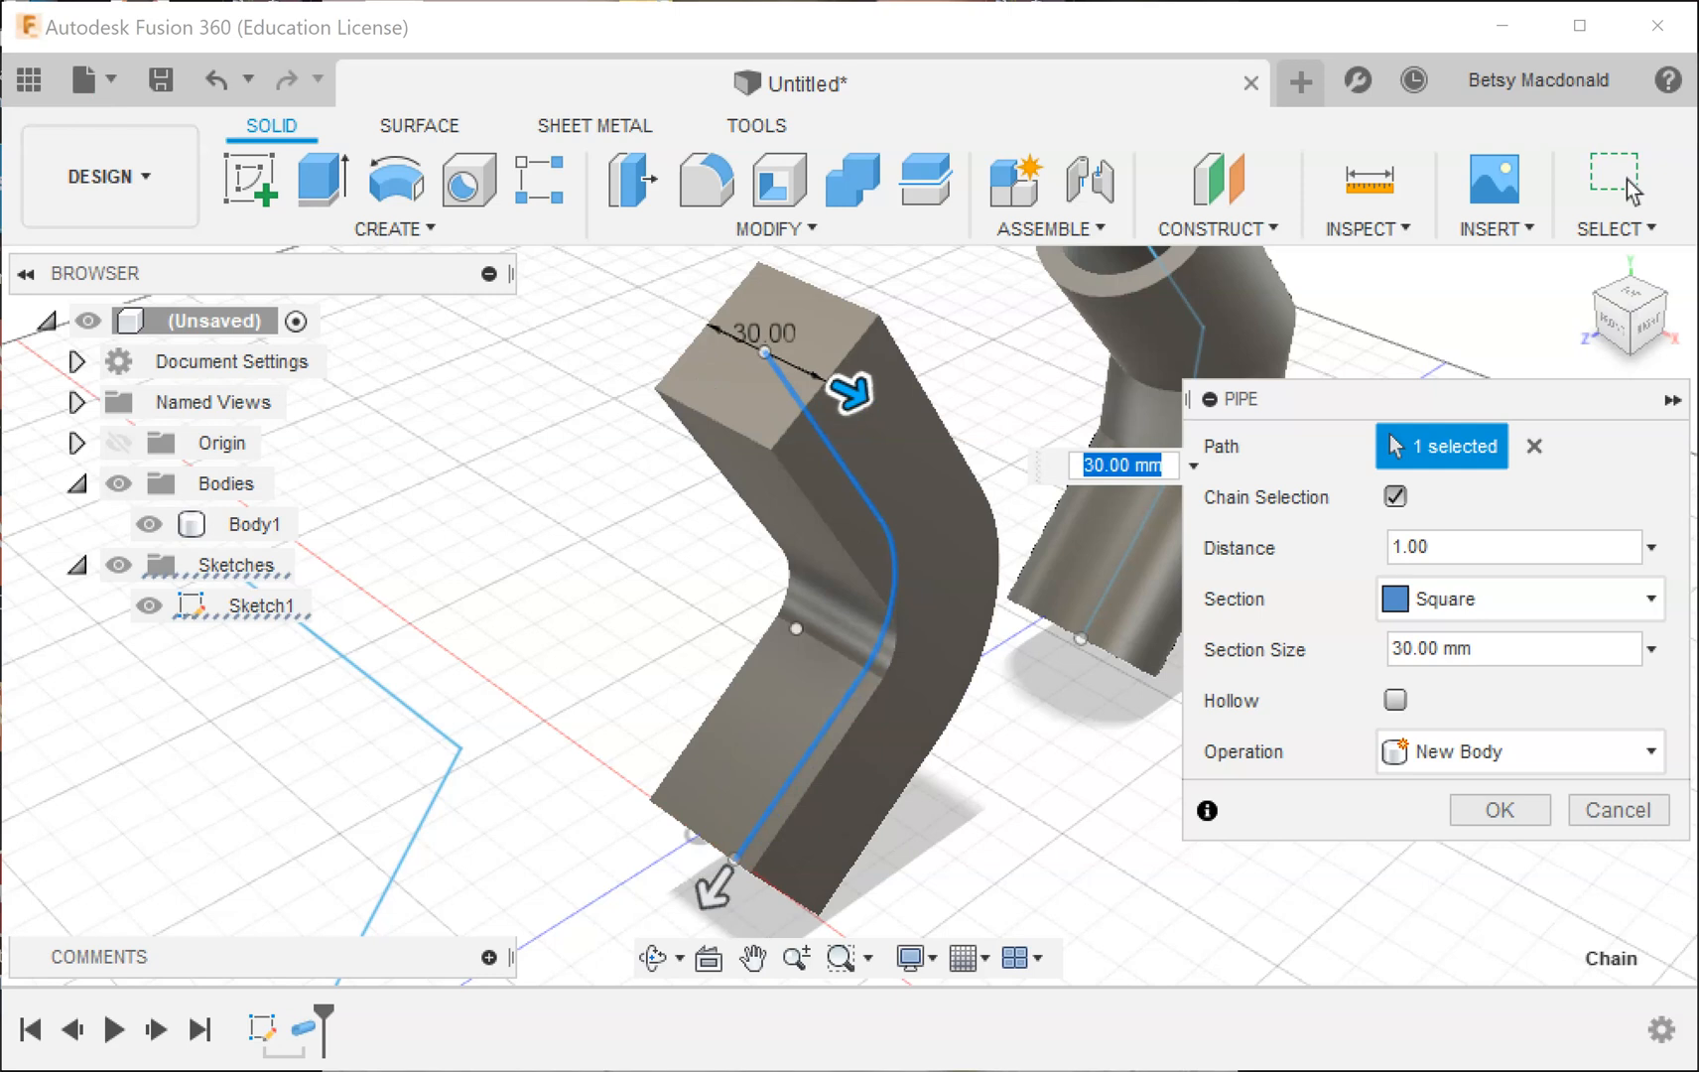
left_click(1500, 810)
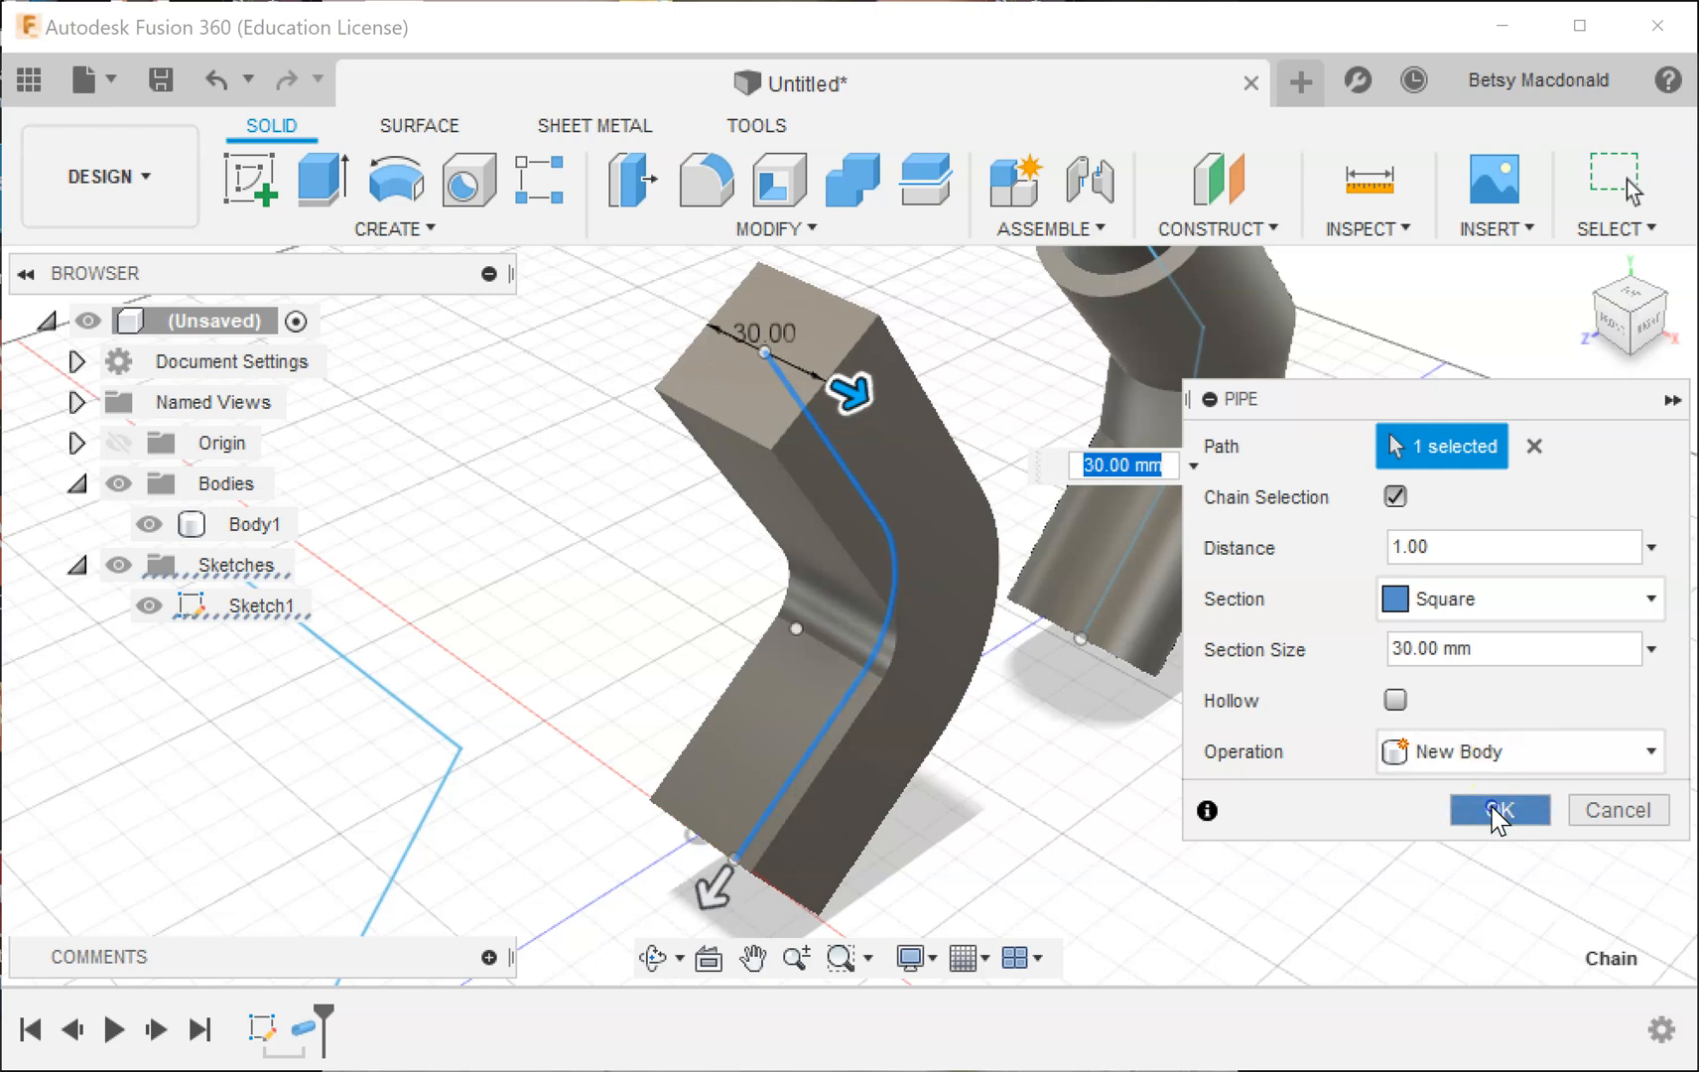
mouse_move(1079, 811)
middle_mouse_down()
mouse_move(1271, 690)
mouse_move(1222, 694)
middle_mouse_up()
scroll(1273, 705, "down", 2)
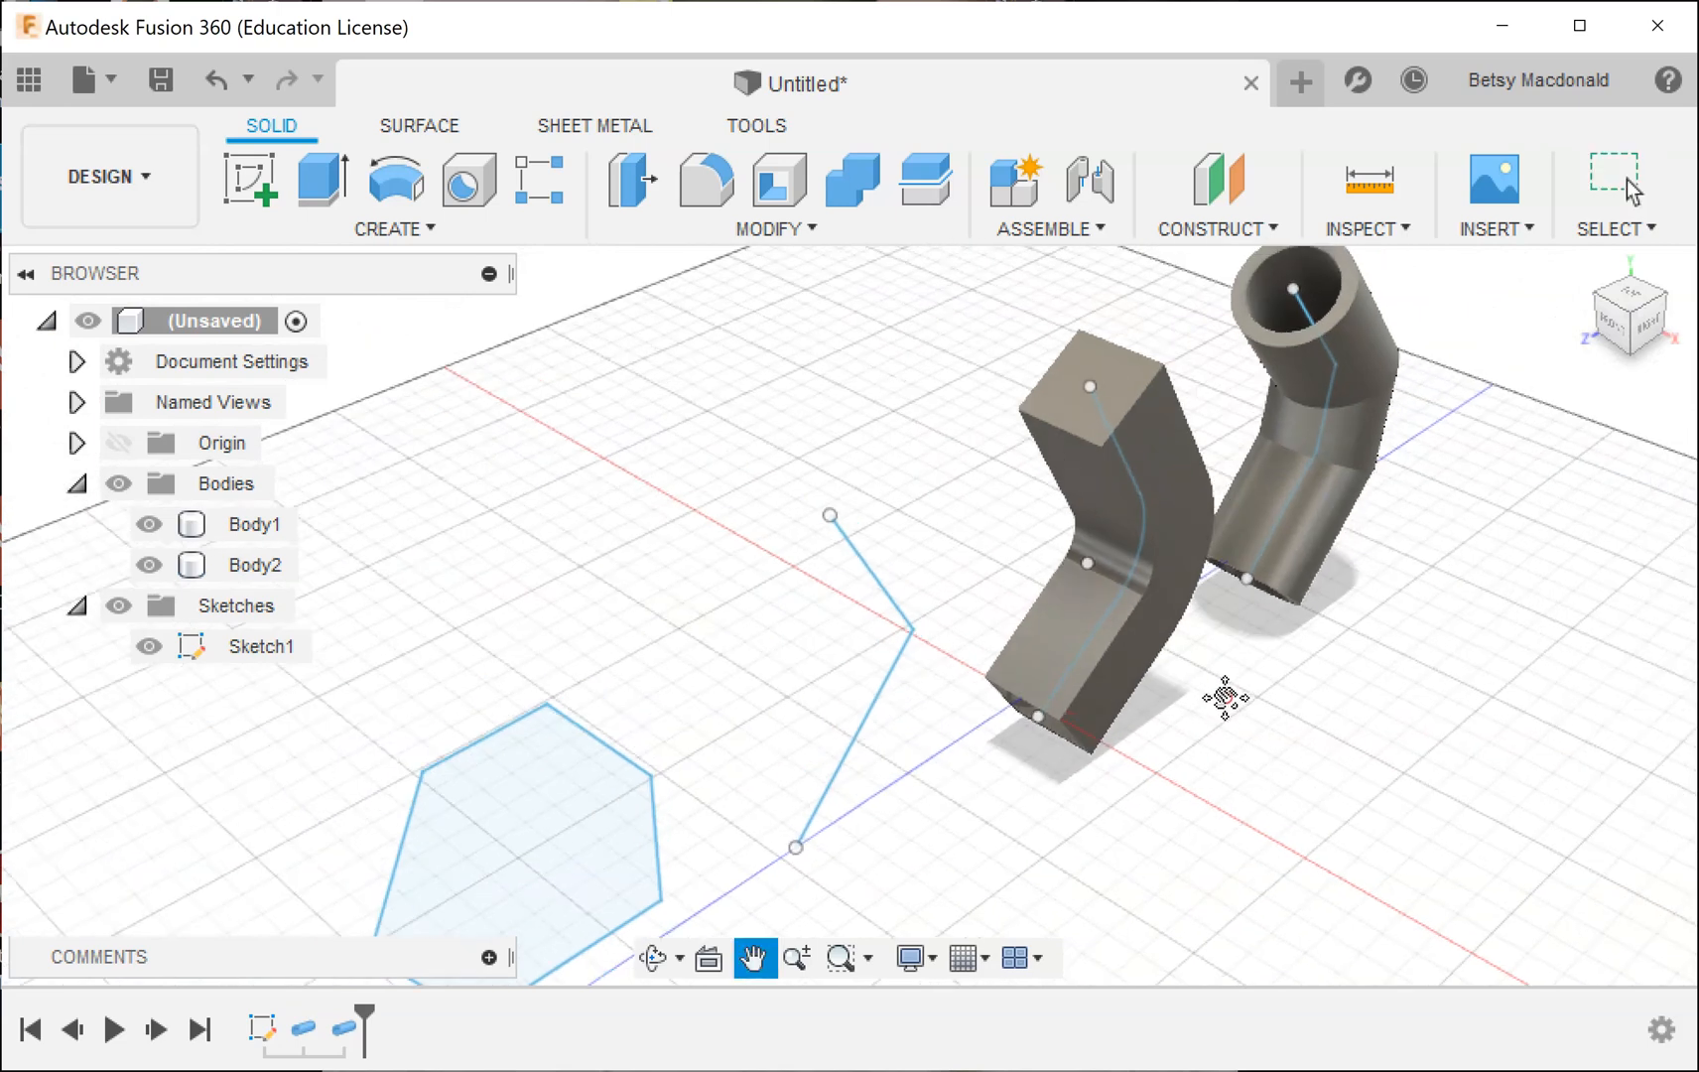
Create a hollow triangular pipe along the two-segment path with the sharp corner, with a 40 mm section size, as a new body.
left_click(424, 229)
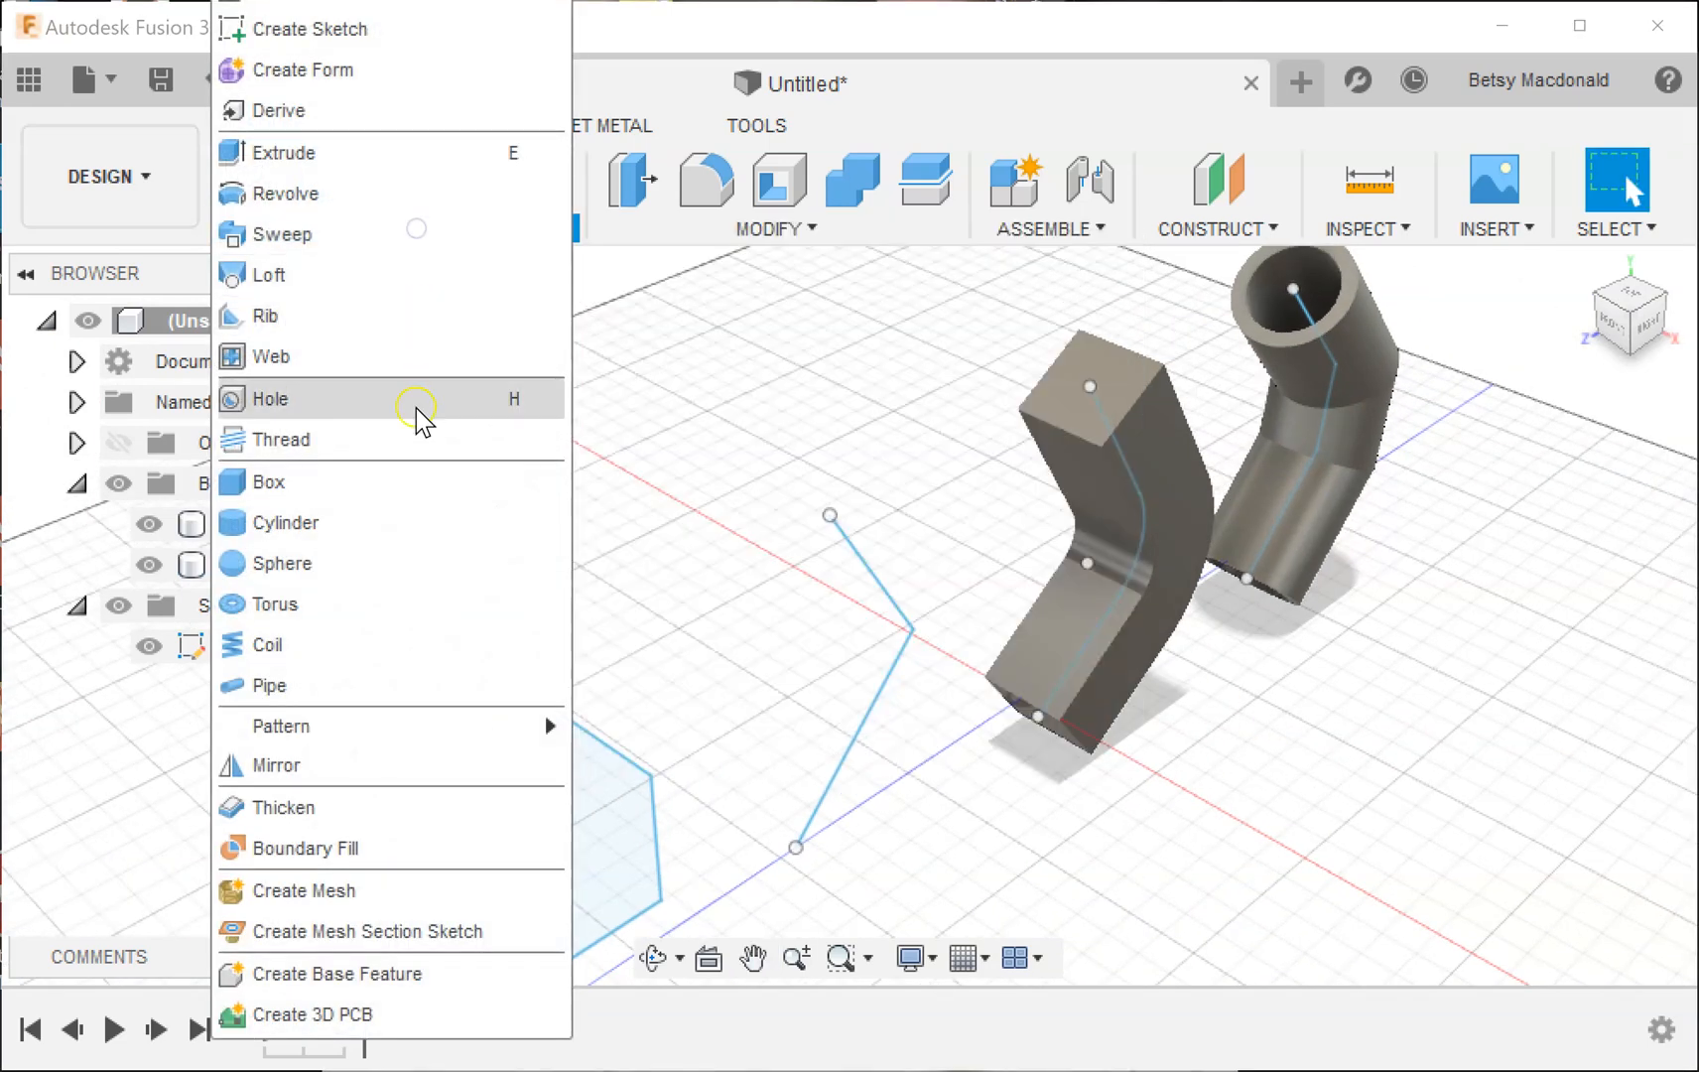
left_click(337, 692)
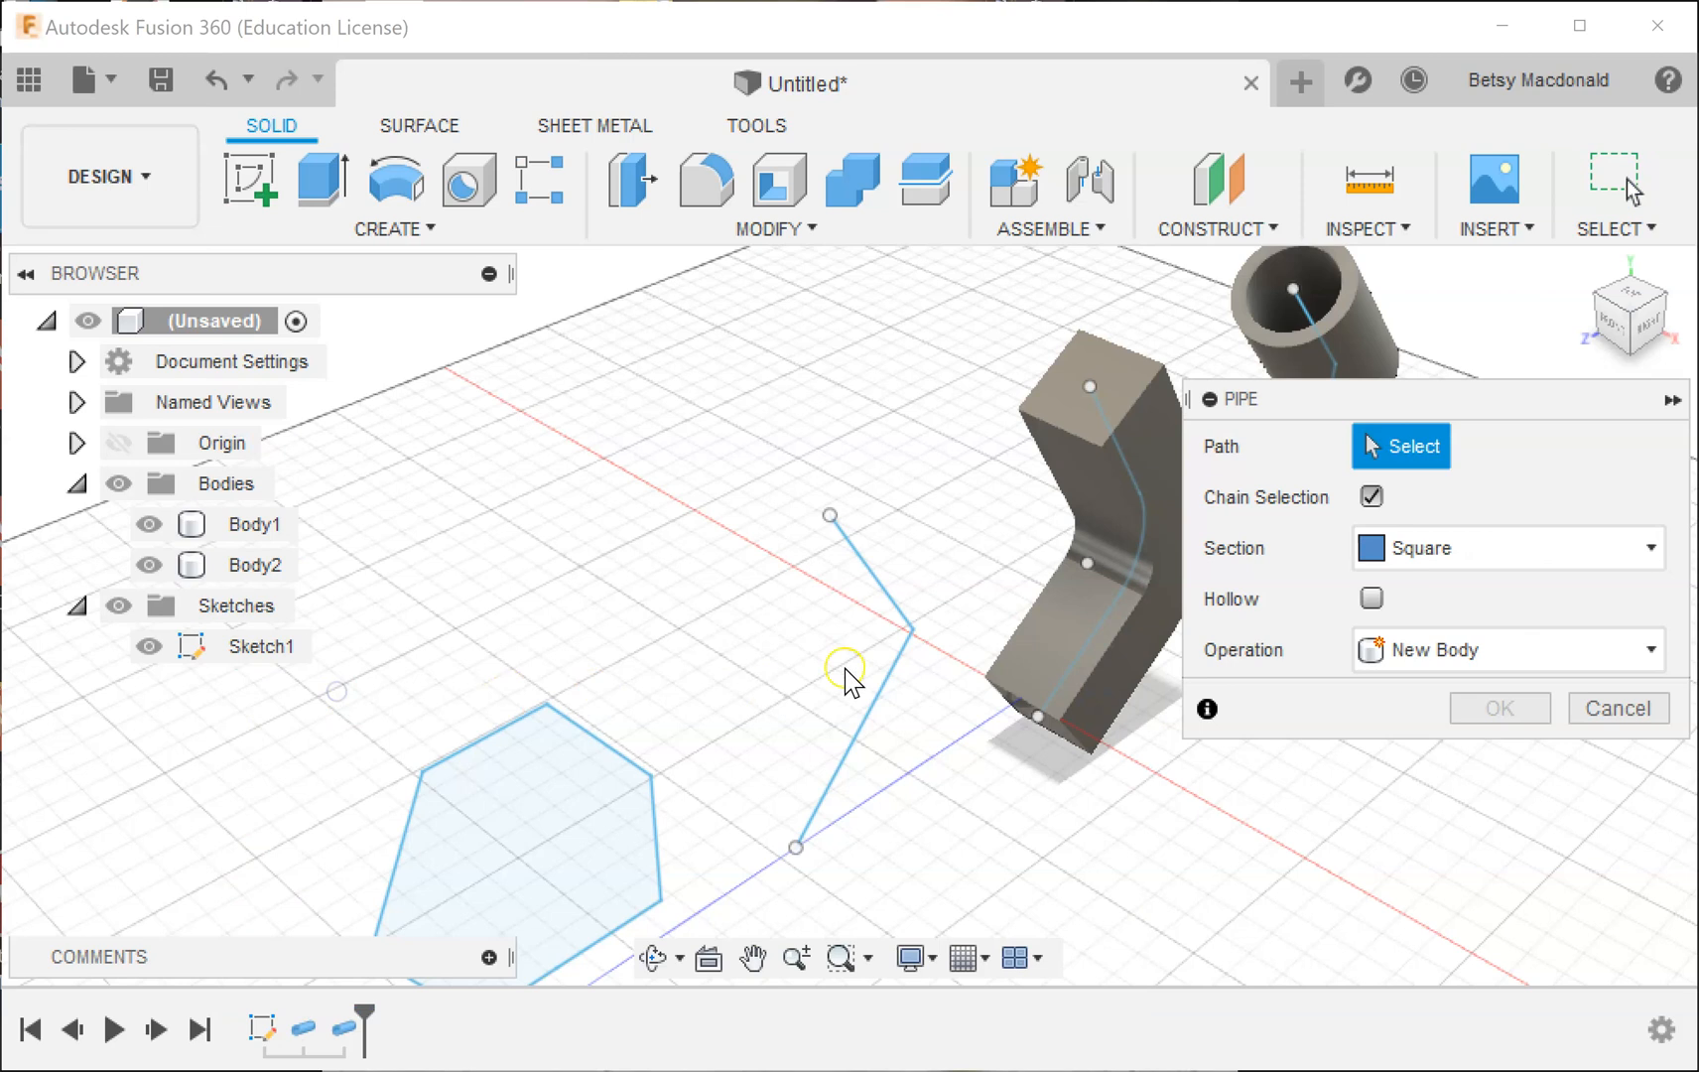
left_click(880, 587)
left_click(1373, 599)
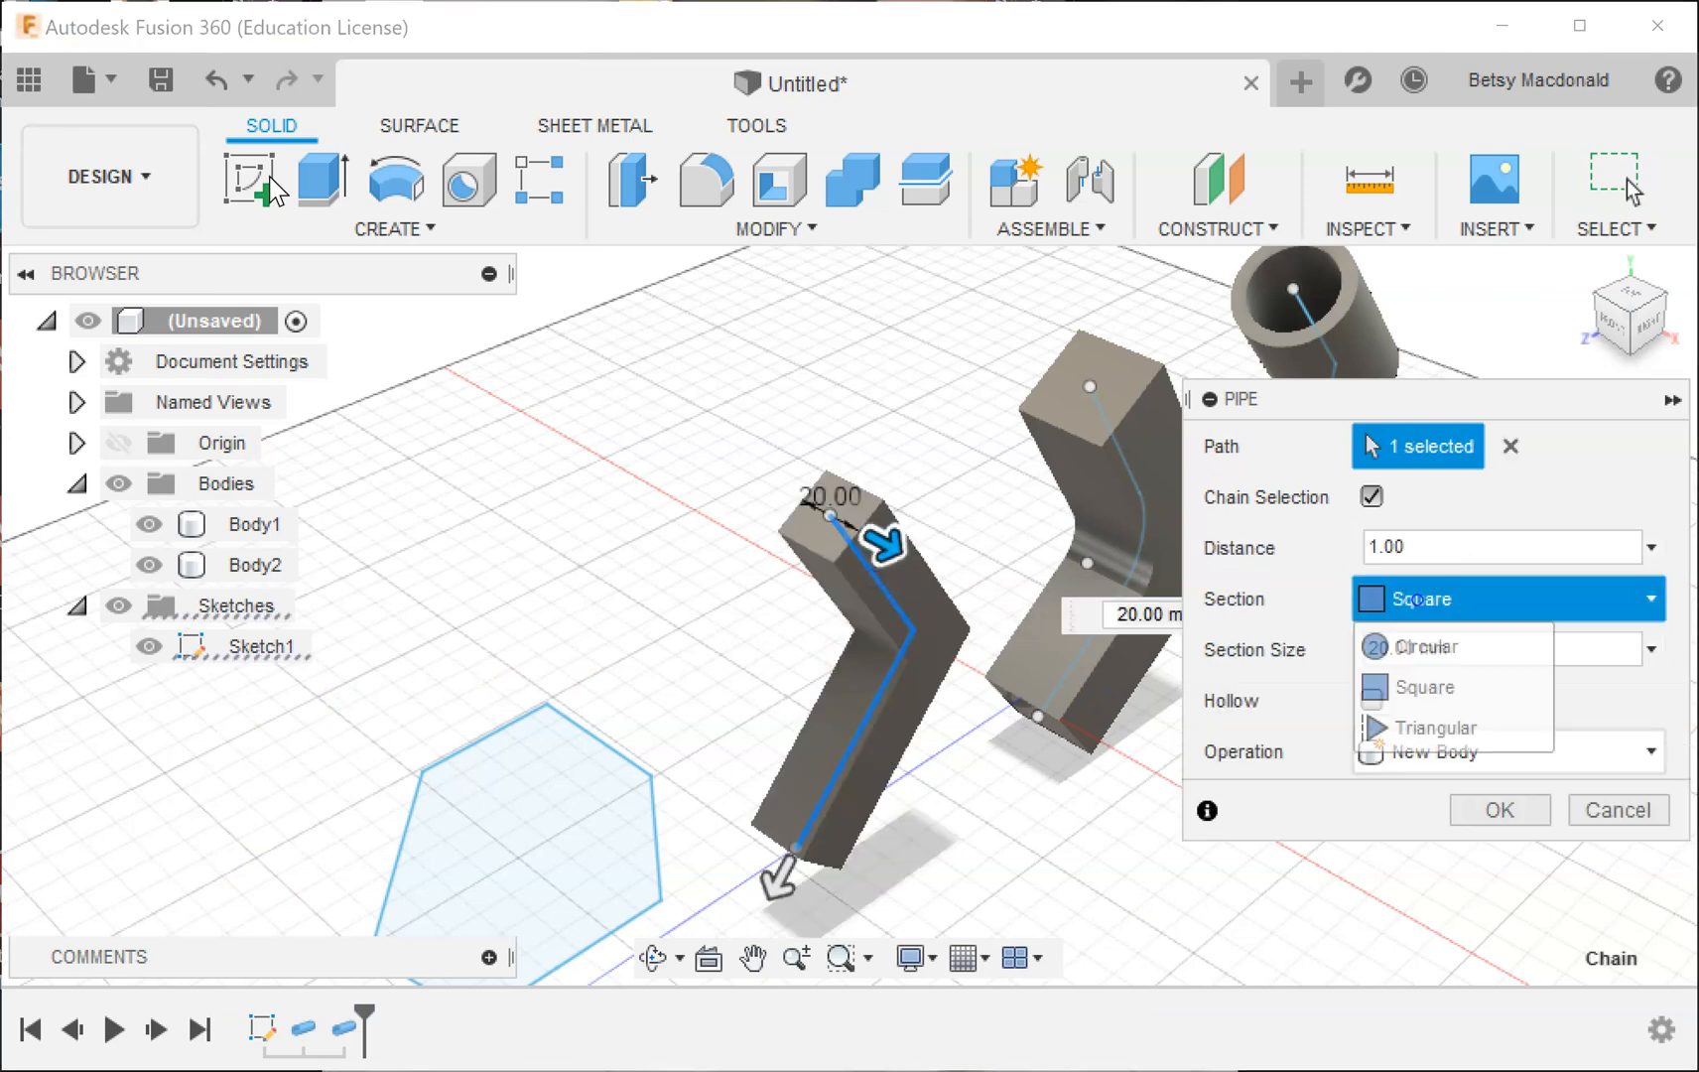
left_click(1439, 728)
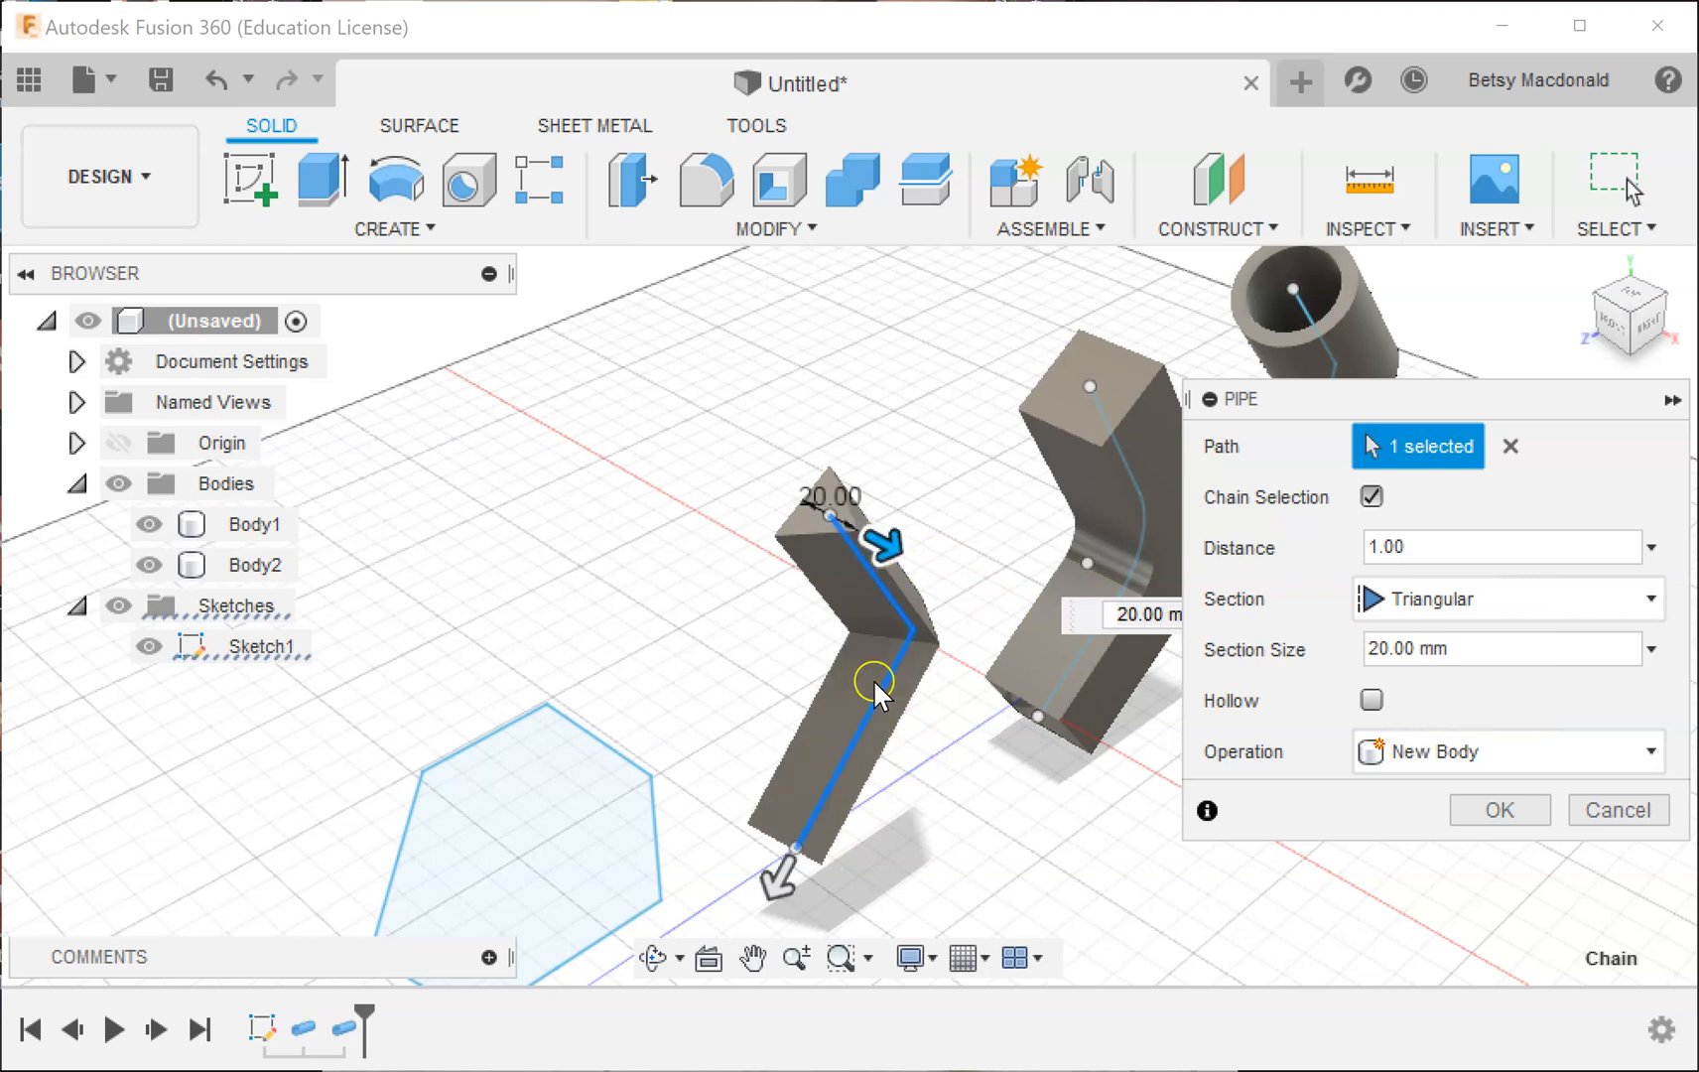
left_click_drag(891, 542, 913, 623)
left_click(1502, 810)
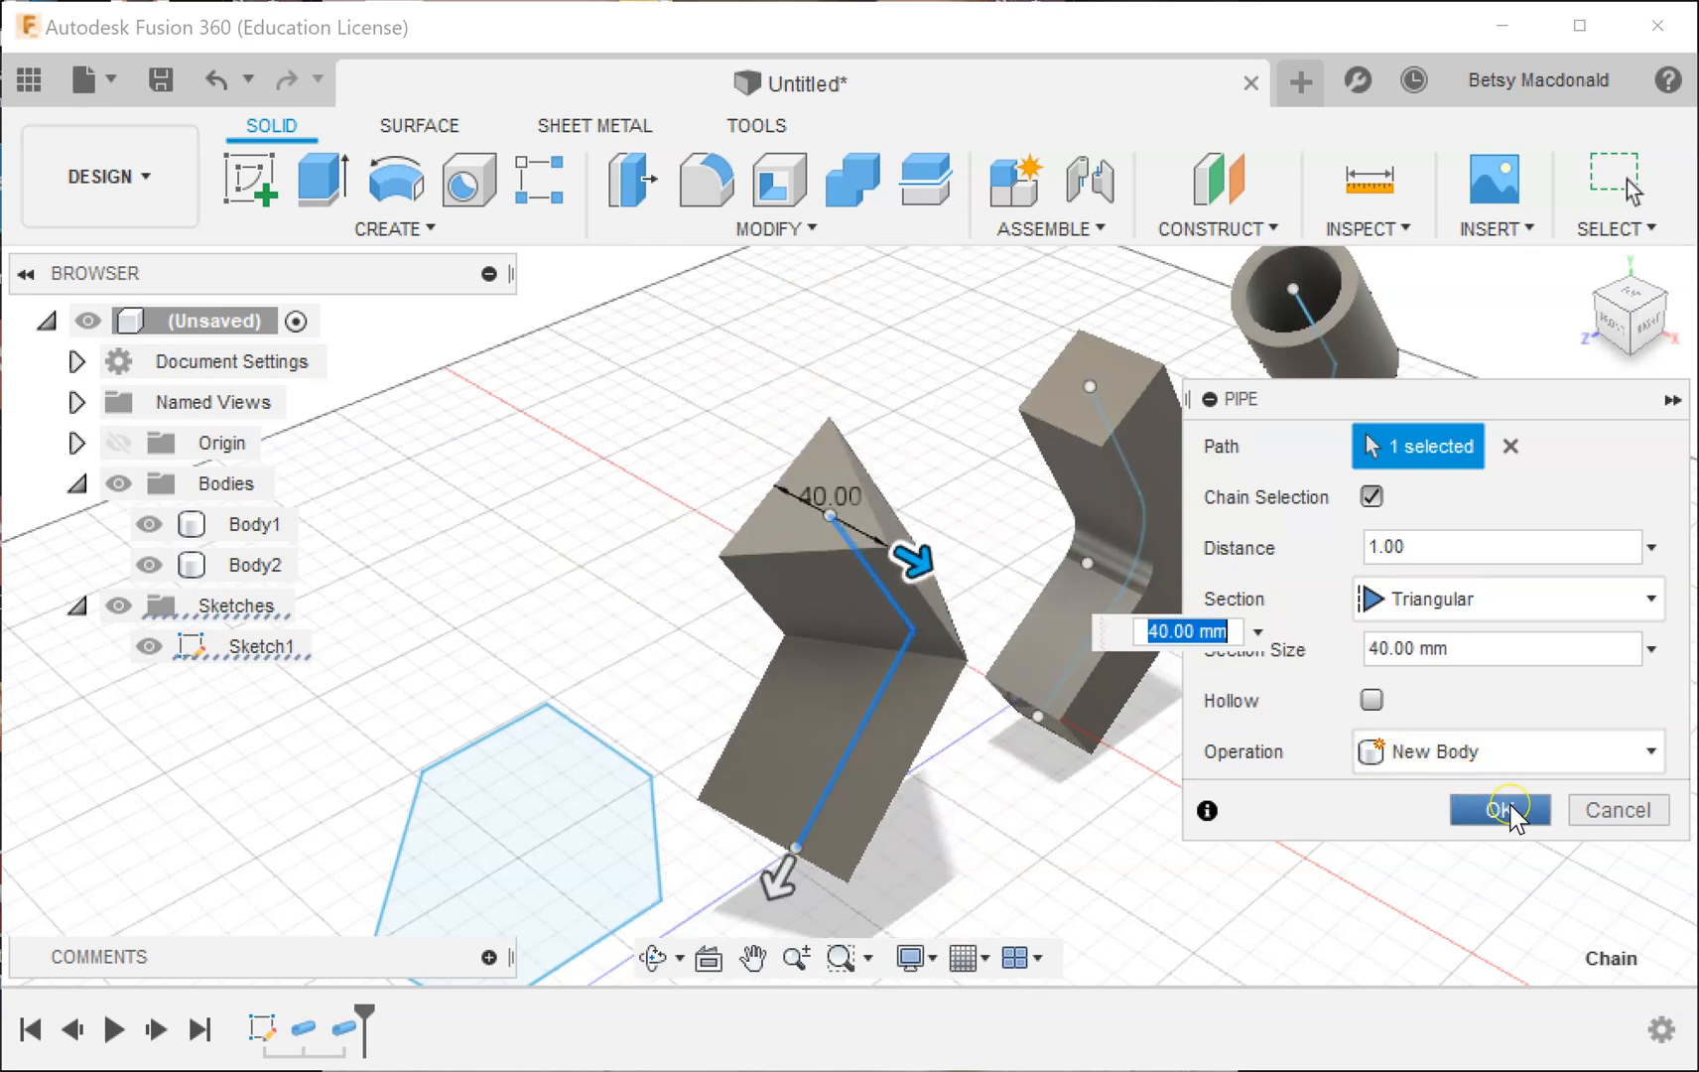
left_click(1370, 701)
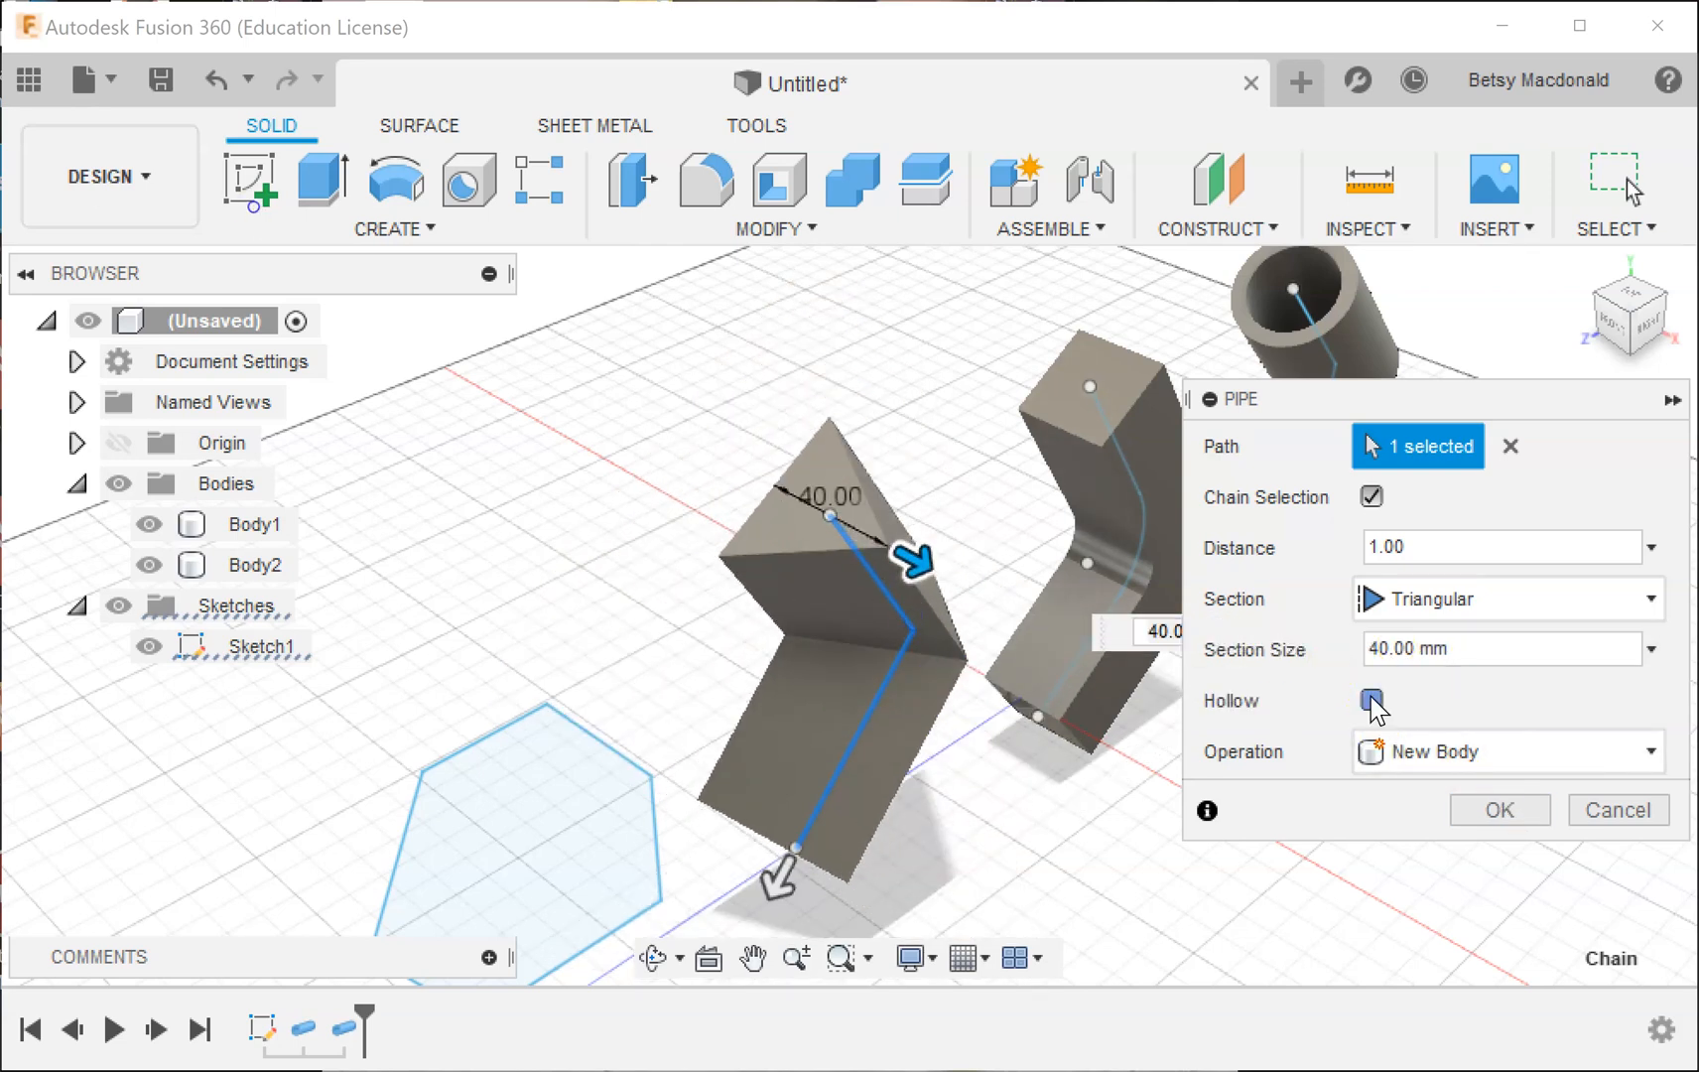
left_click(1500, 857)
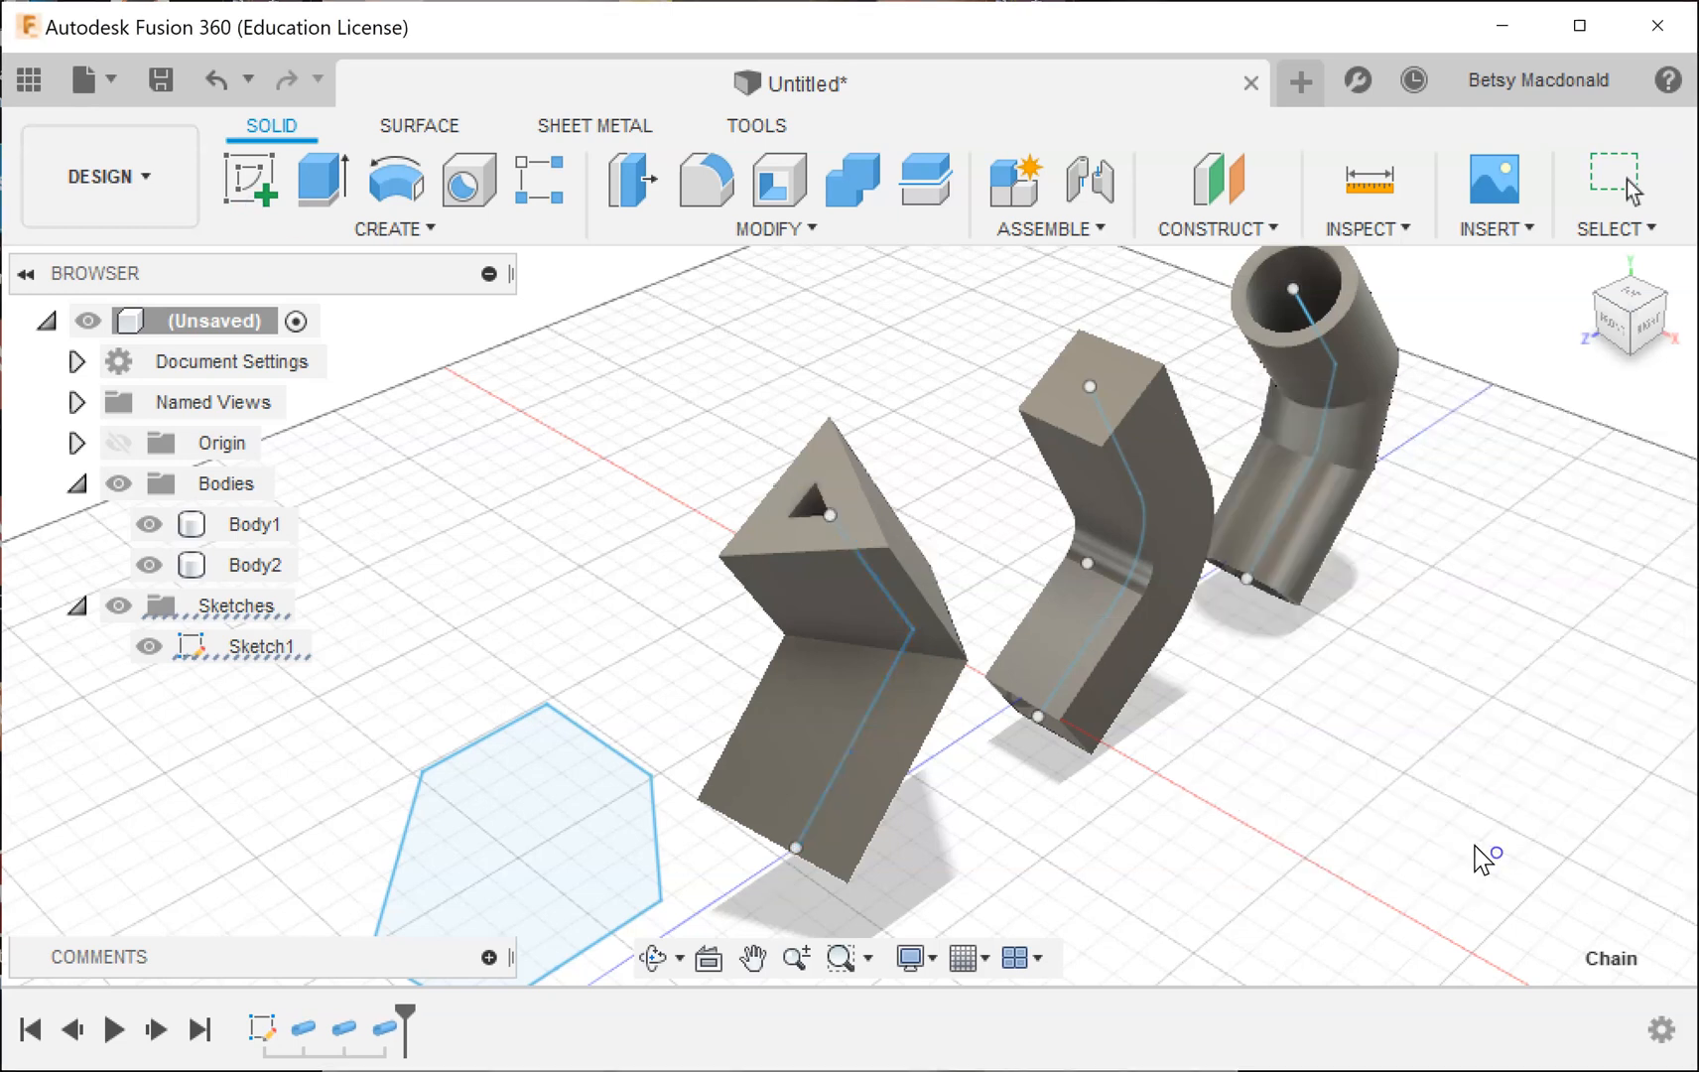
Create a hollow circular pipe around the closed six-sided path as a new body, with a 40 mm section size and 10 mm section thickness.
mouse_move(1035, 826)
middle_mouse_down()
mouse_move(1039, 747)
mouse_move(1058, 771)
mouse_move(1042, 784)
middle_mouse_up()
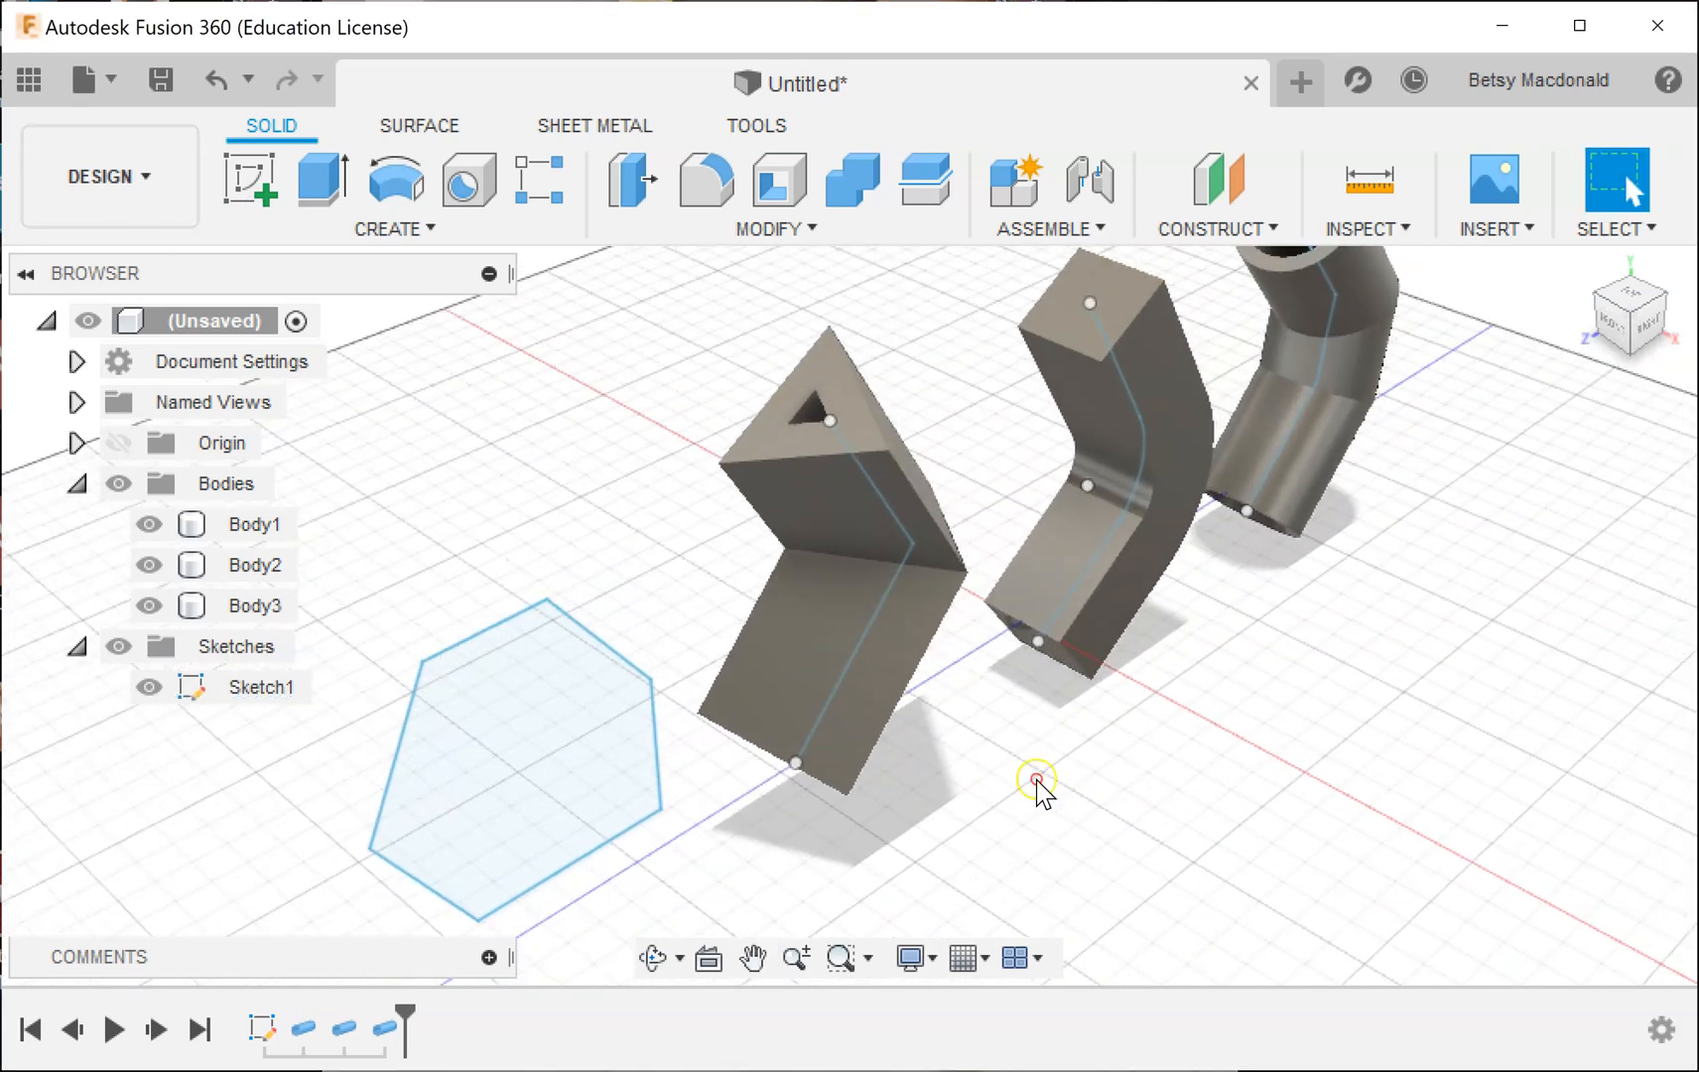
left_click(362, 234)
left_click(328, 686)
left_click(1469, 546)
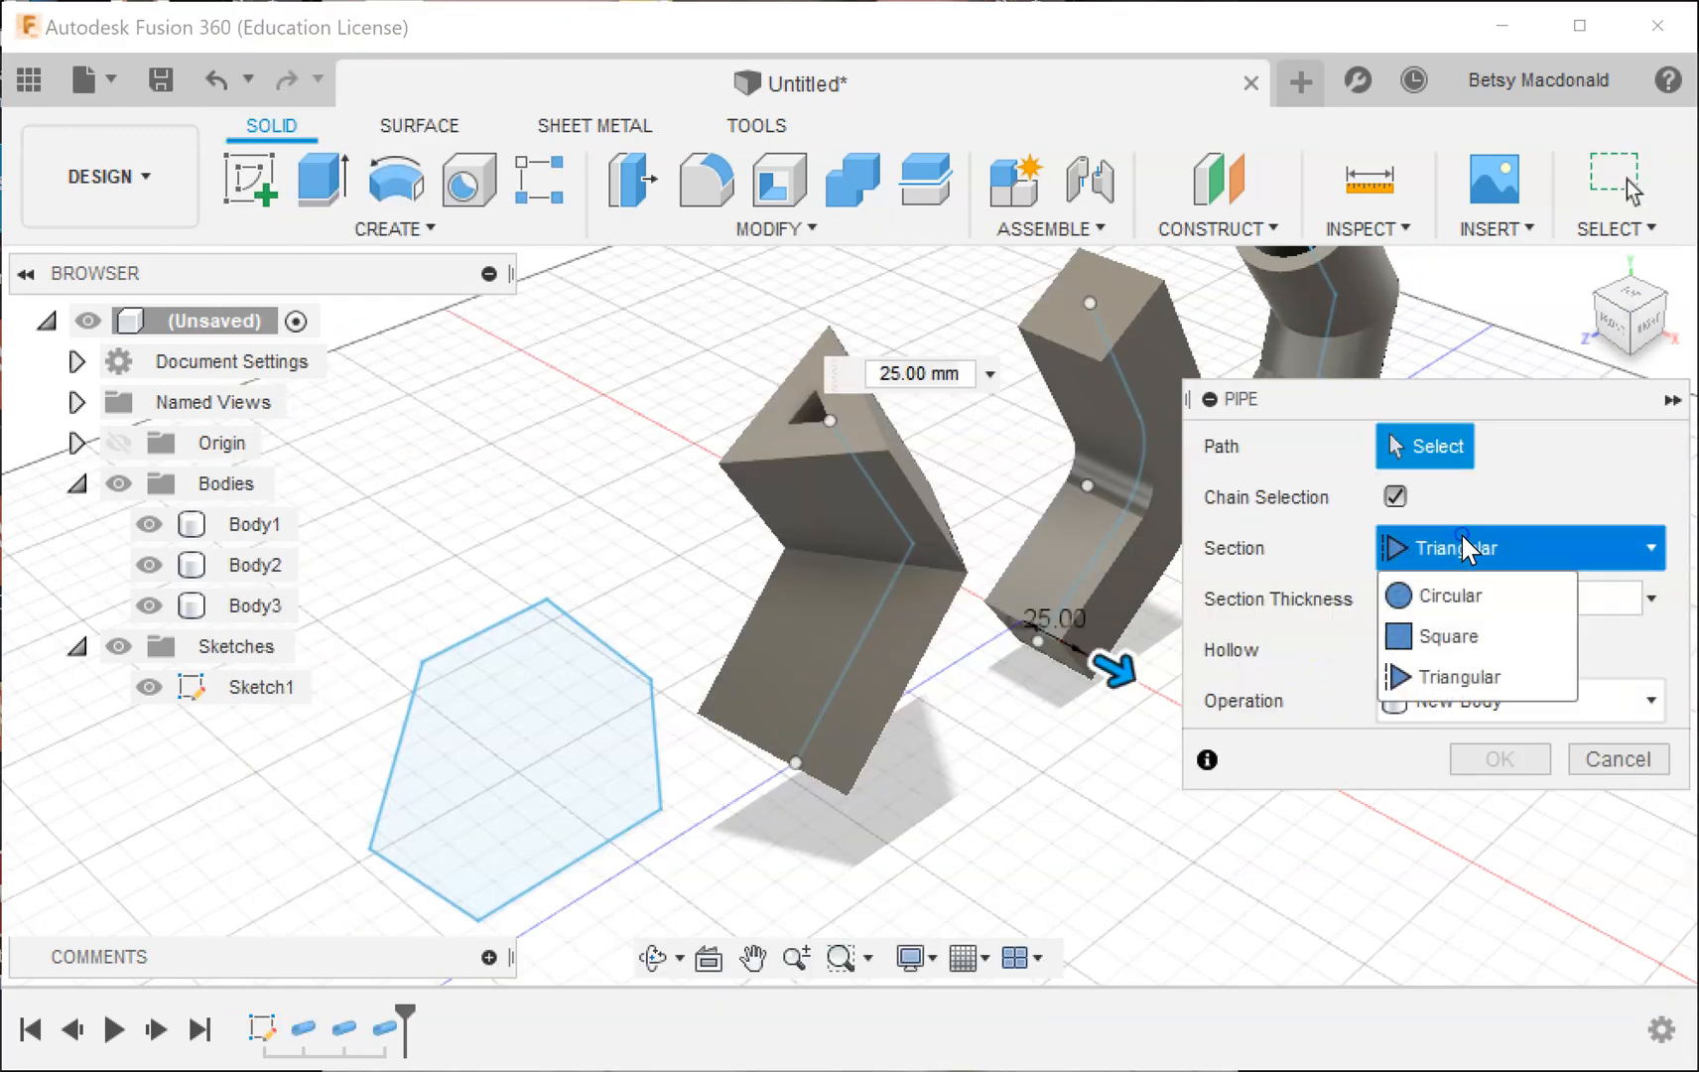
left_click(1444, 595)
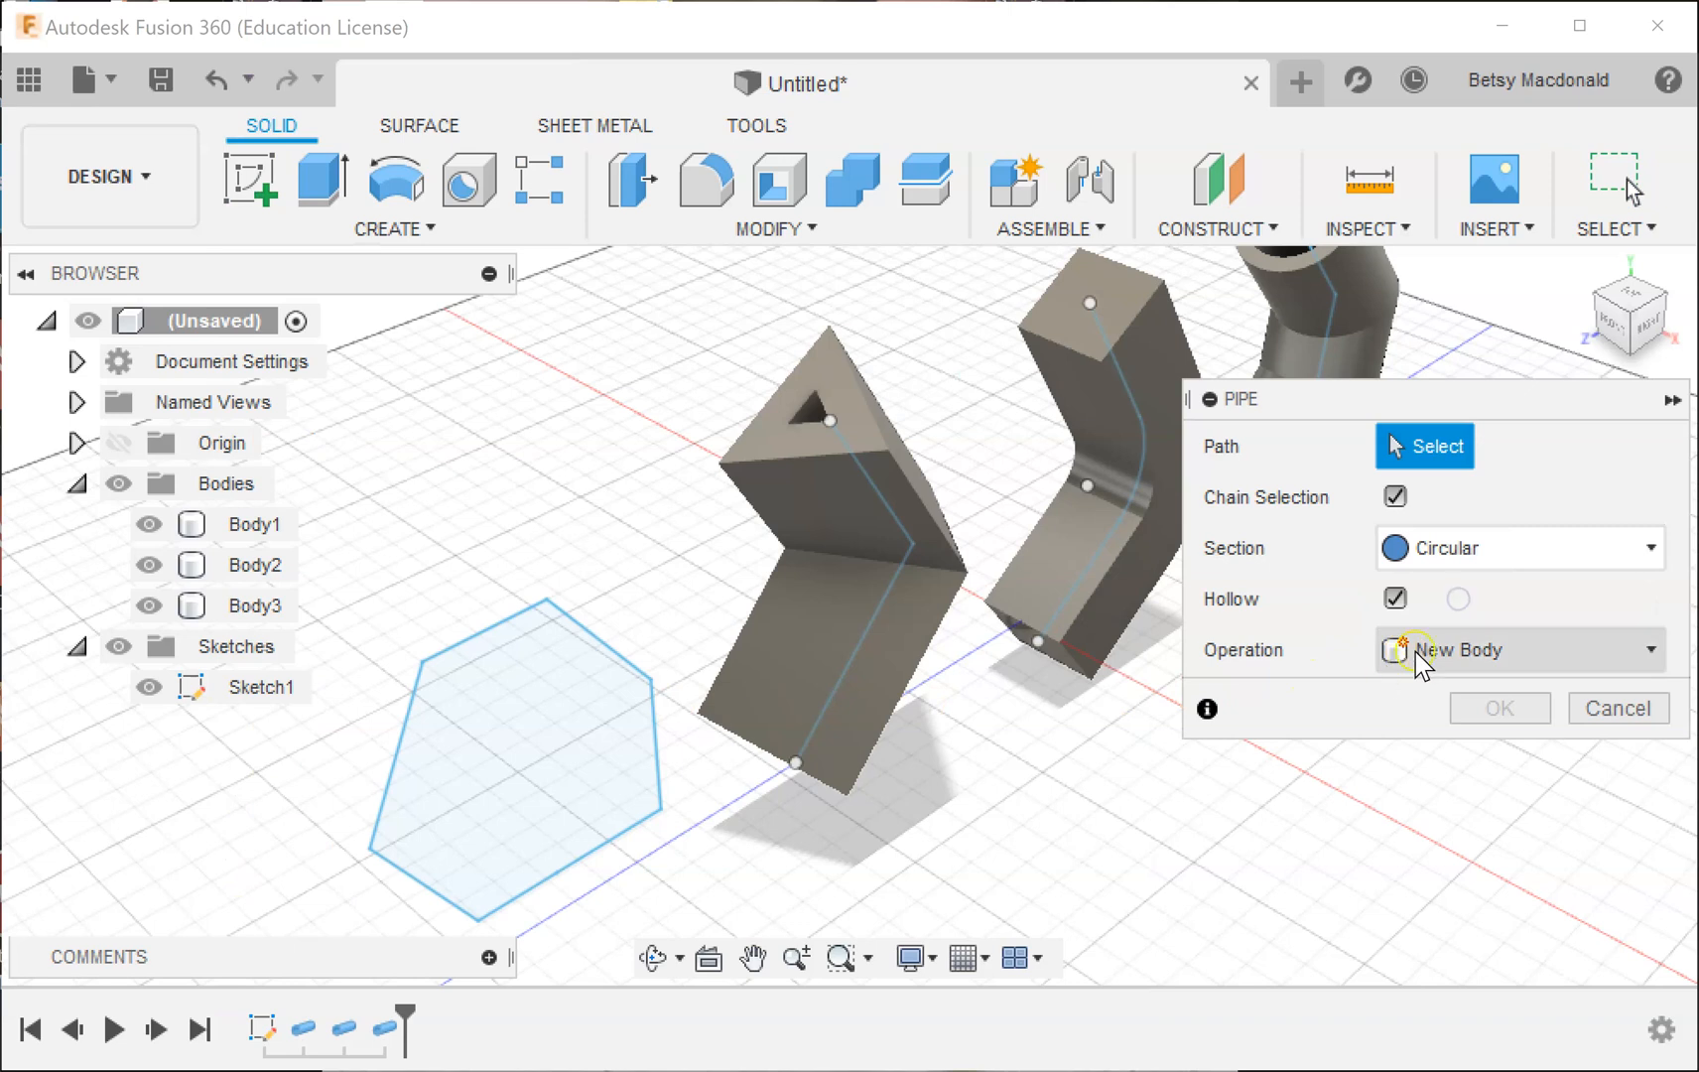
left_click(620, 657)
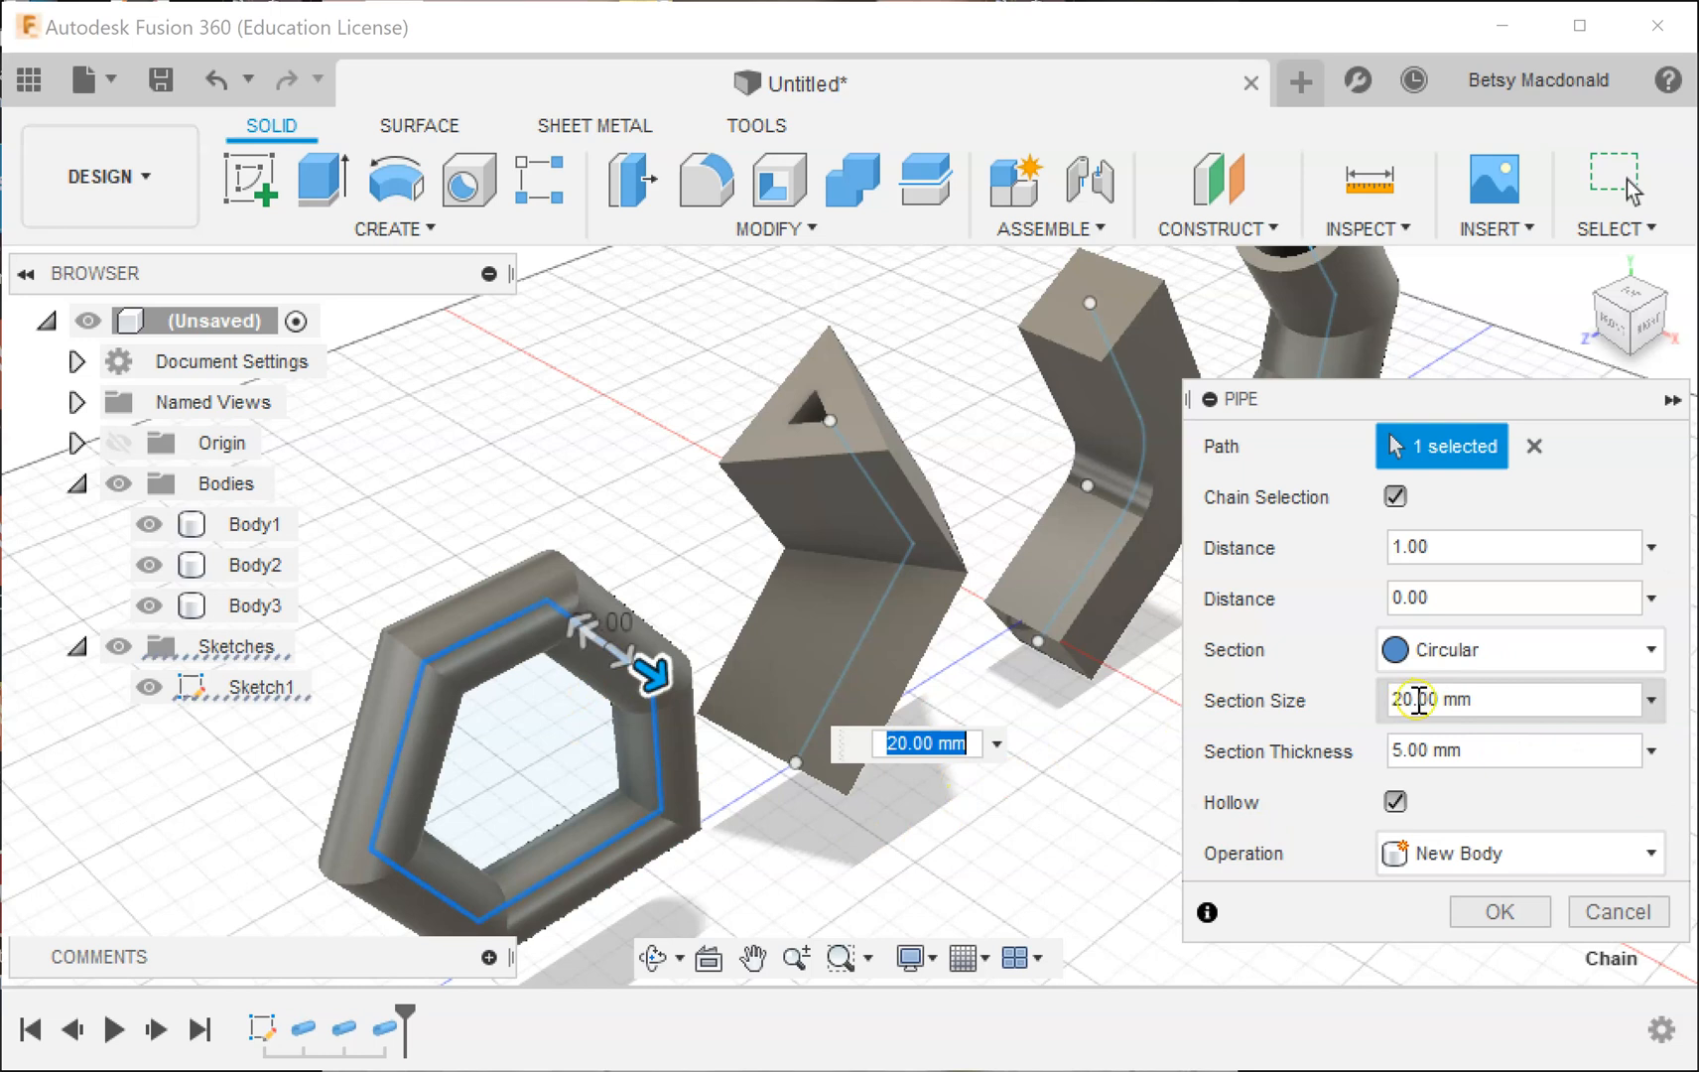
mouse_move(663, 682)
left_mouse_down()
mouse_move(694, 703)
mouse_move(674, 693)
left_mouse_up()
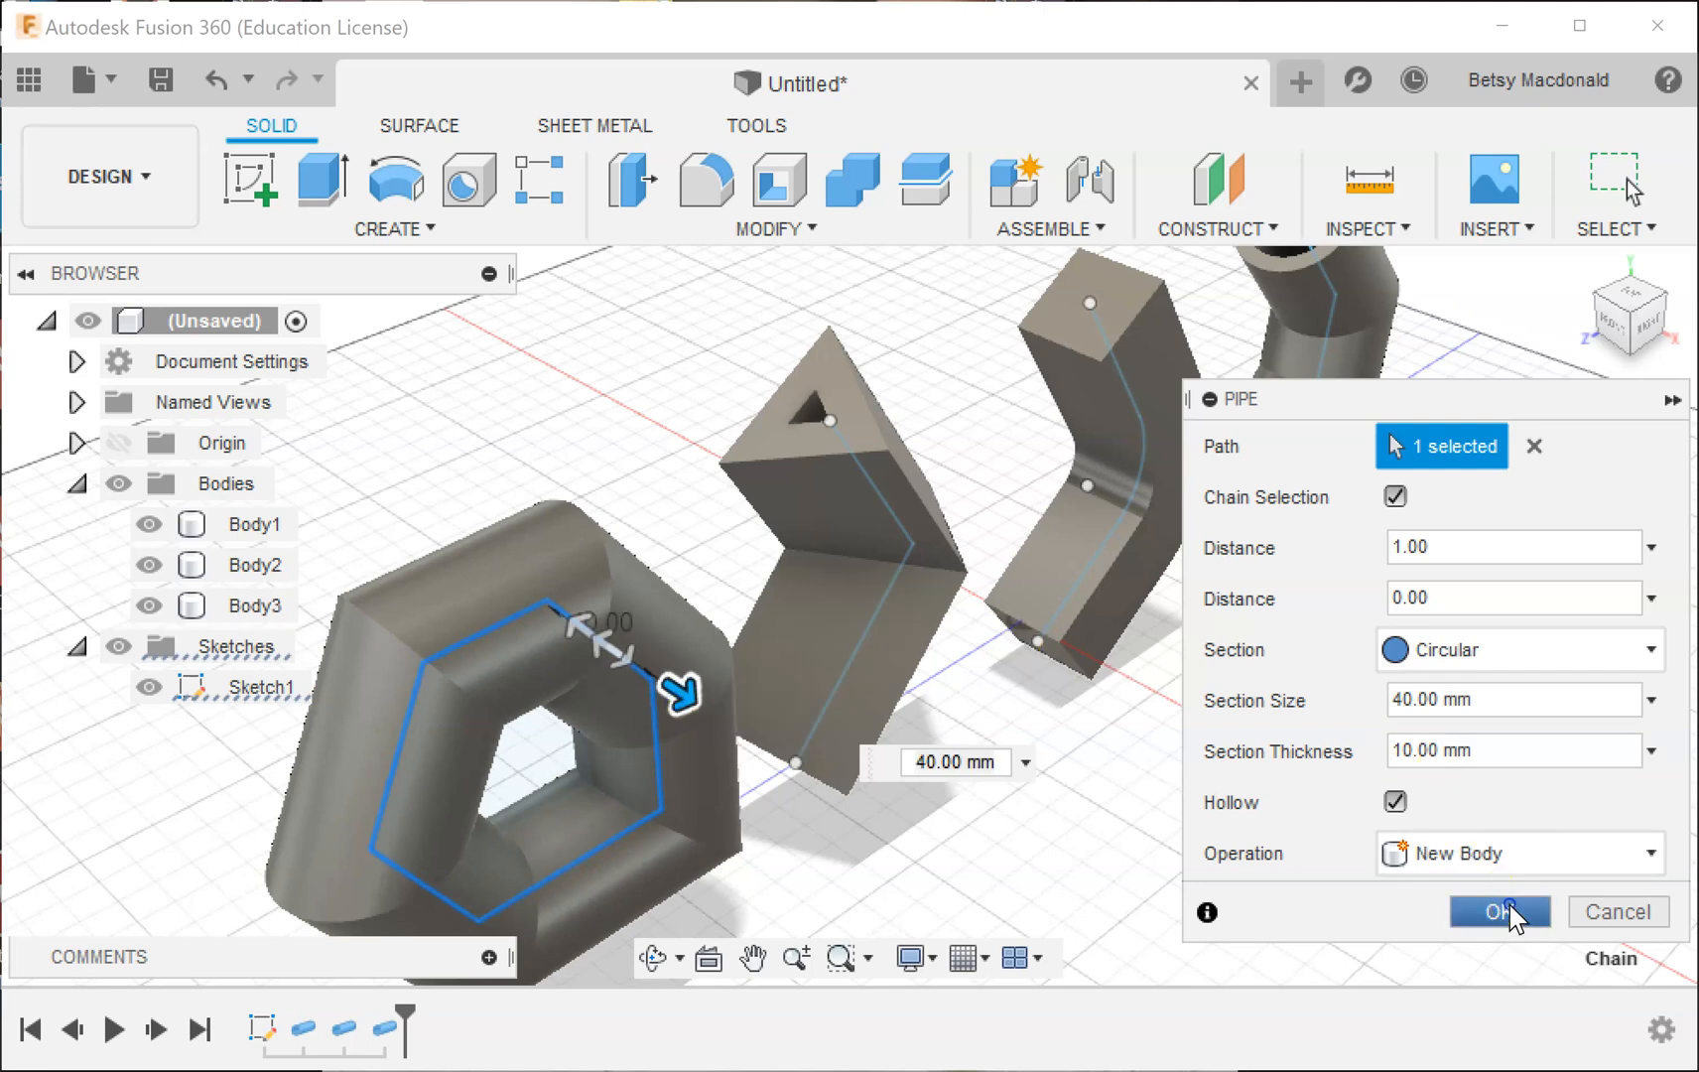
left_click(1500, 911)
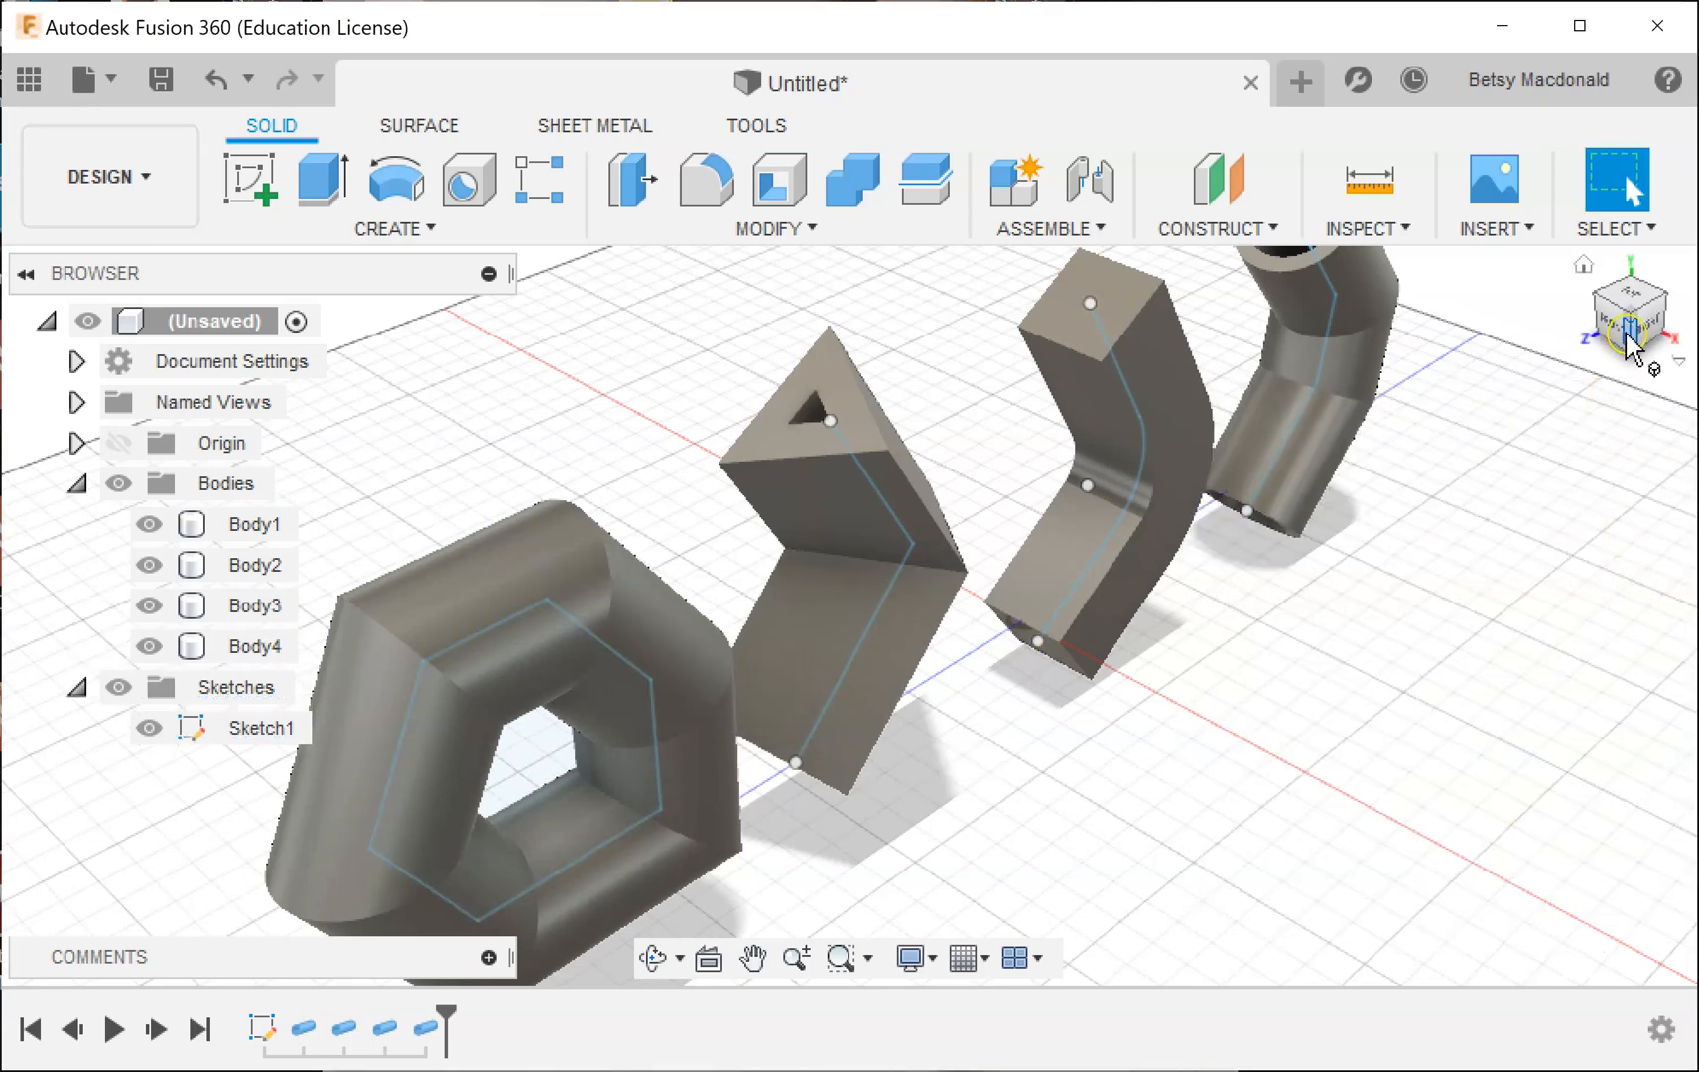
Examine the four finished pipes from the home view and from several other angles.
left_click(1583, 263)
middle_click_drag(1399, 706, 1327, 692)
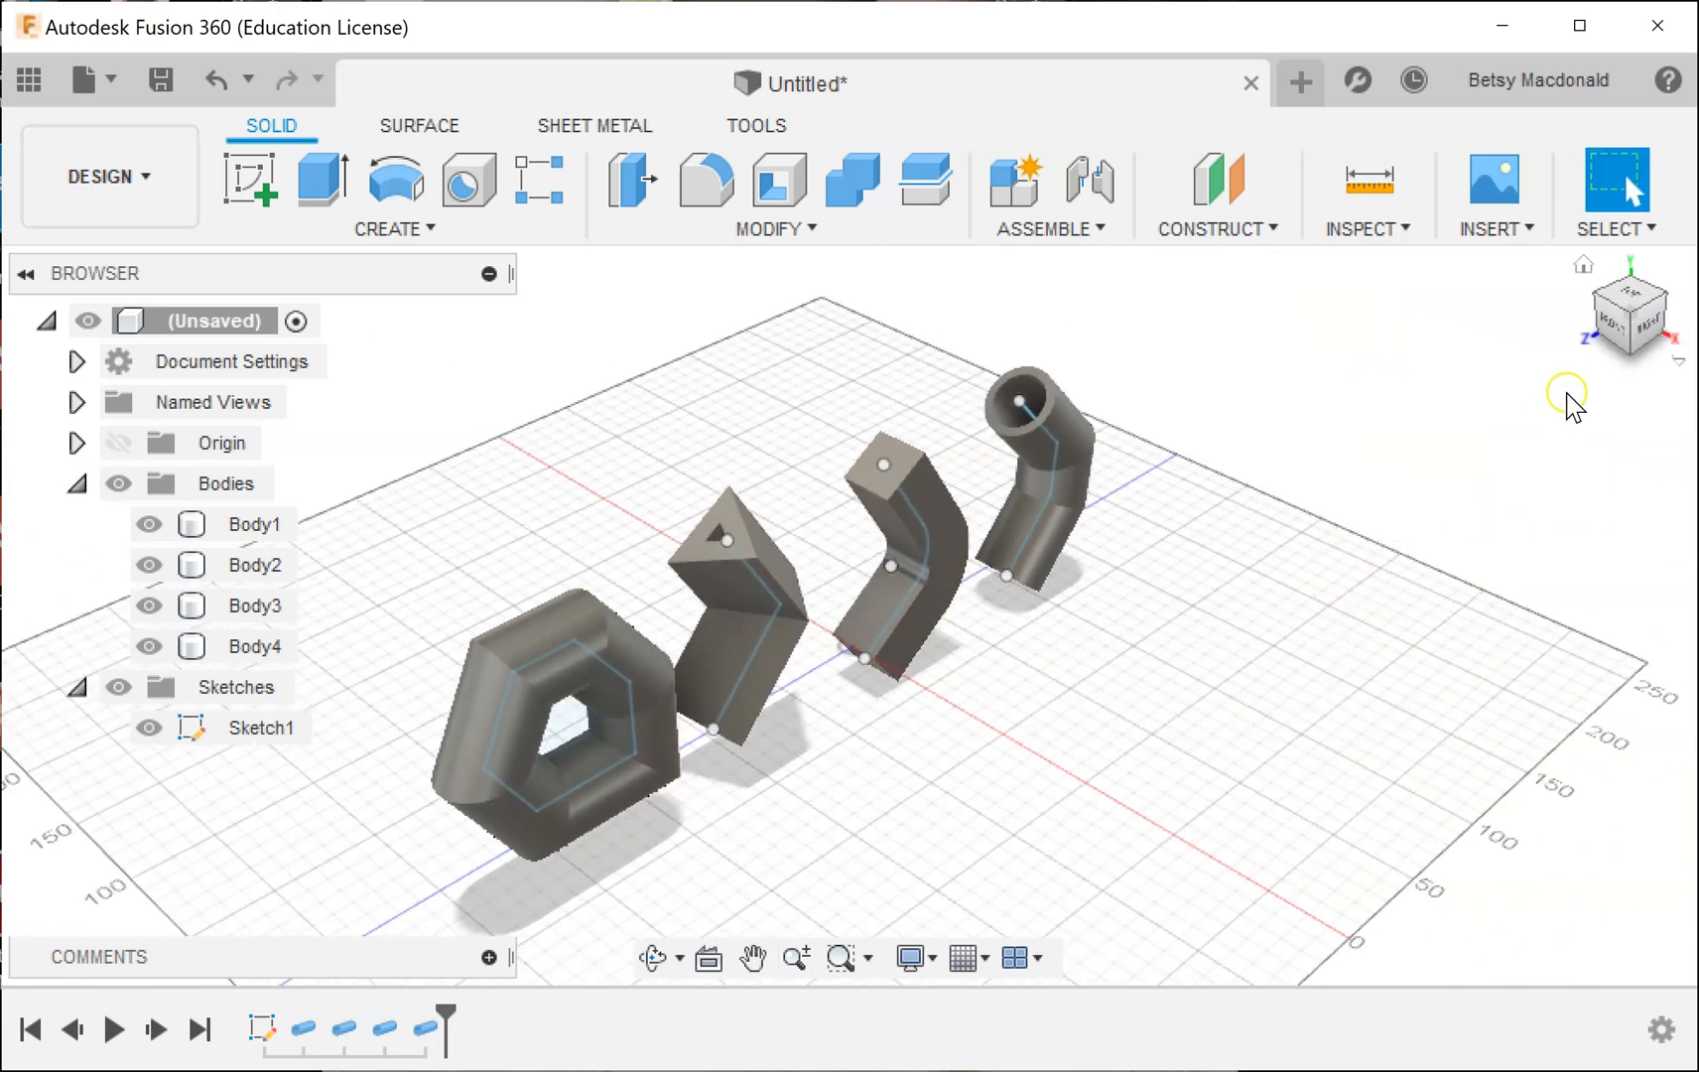
middle_click_drag(1288, 671, 1226, 675, "shift")
middle_click_drag(1064, 640, 1150, 700)
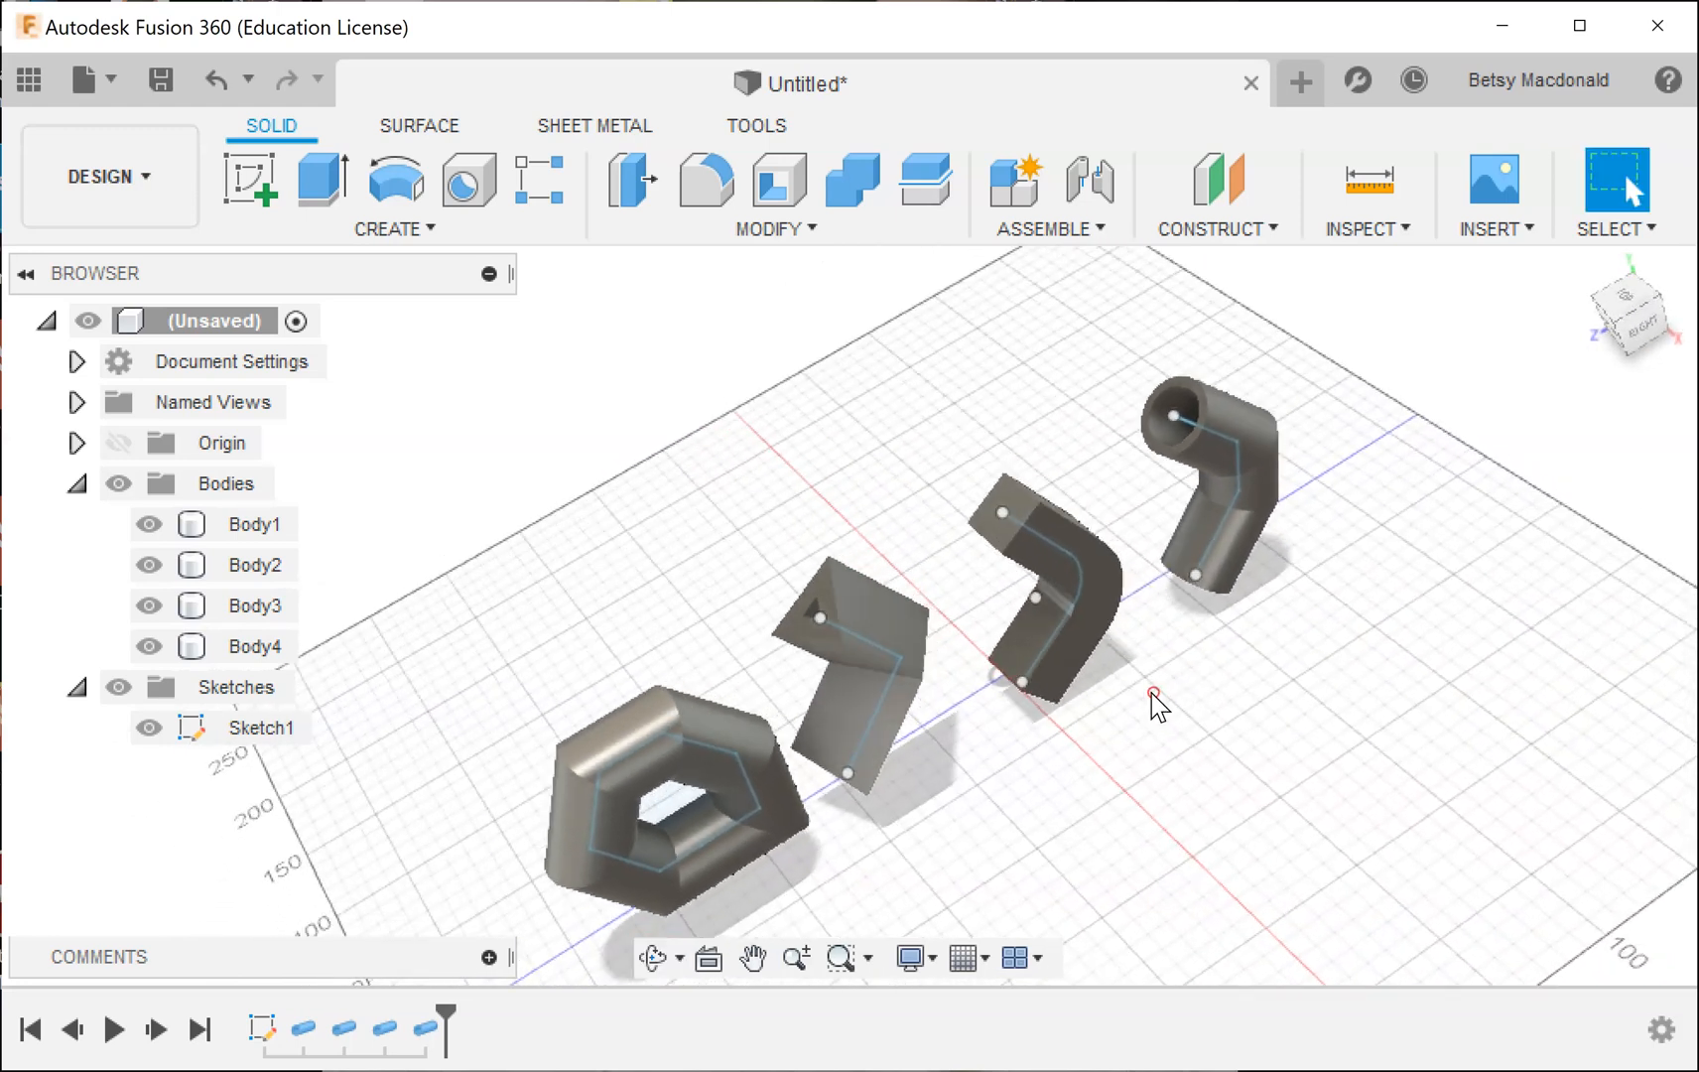
scroll(1150, 700, "up", 4)
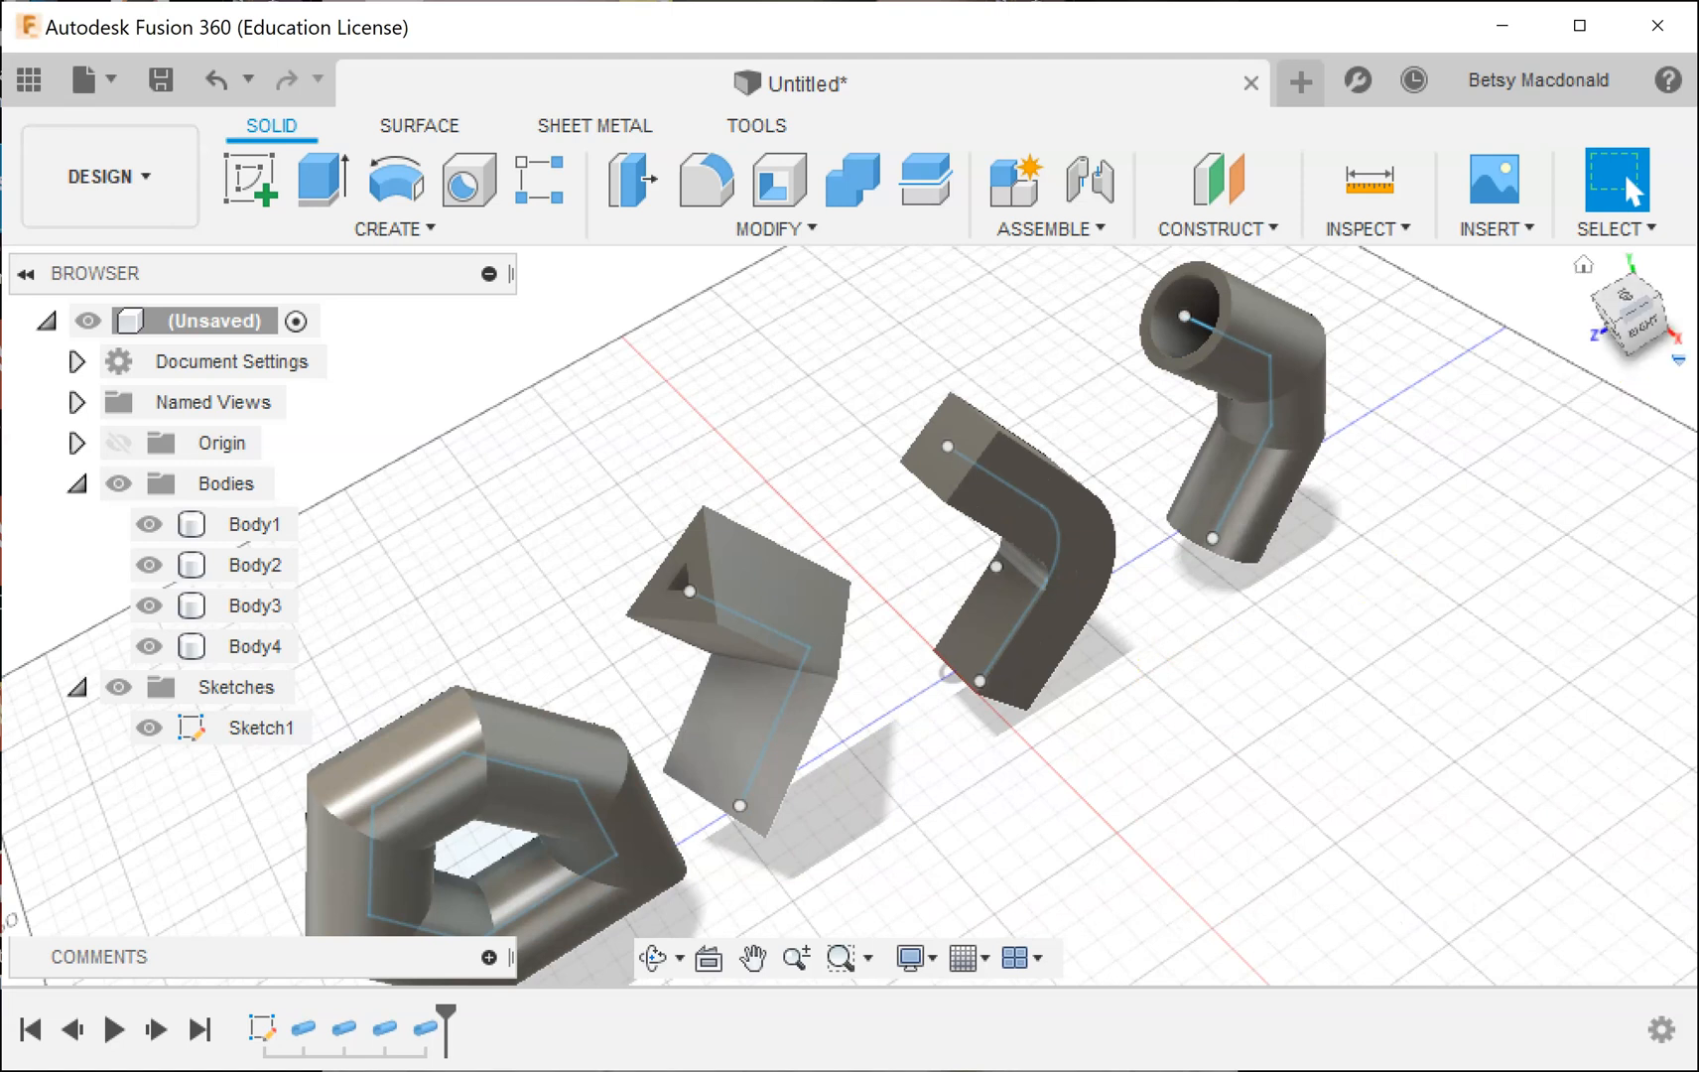
left_click_drag(1671, 343, 1684, 321)
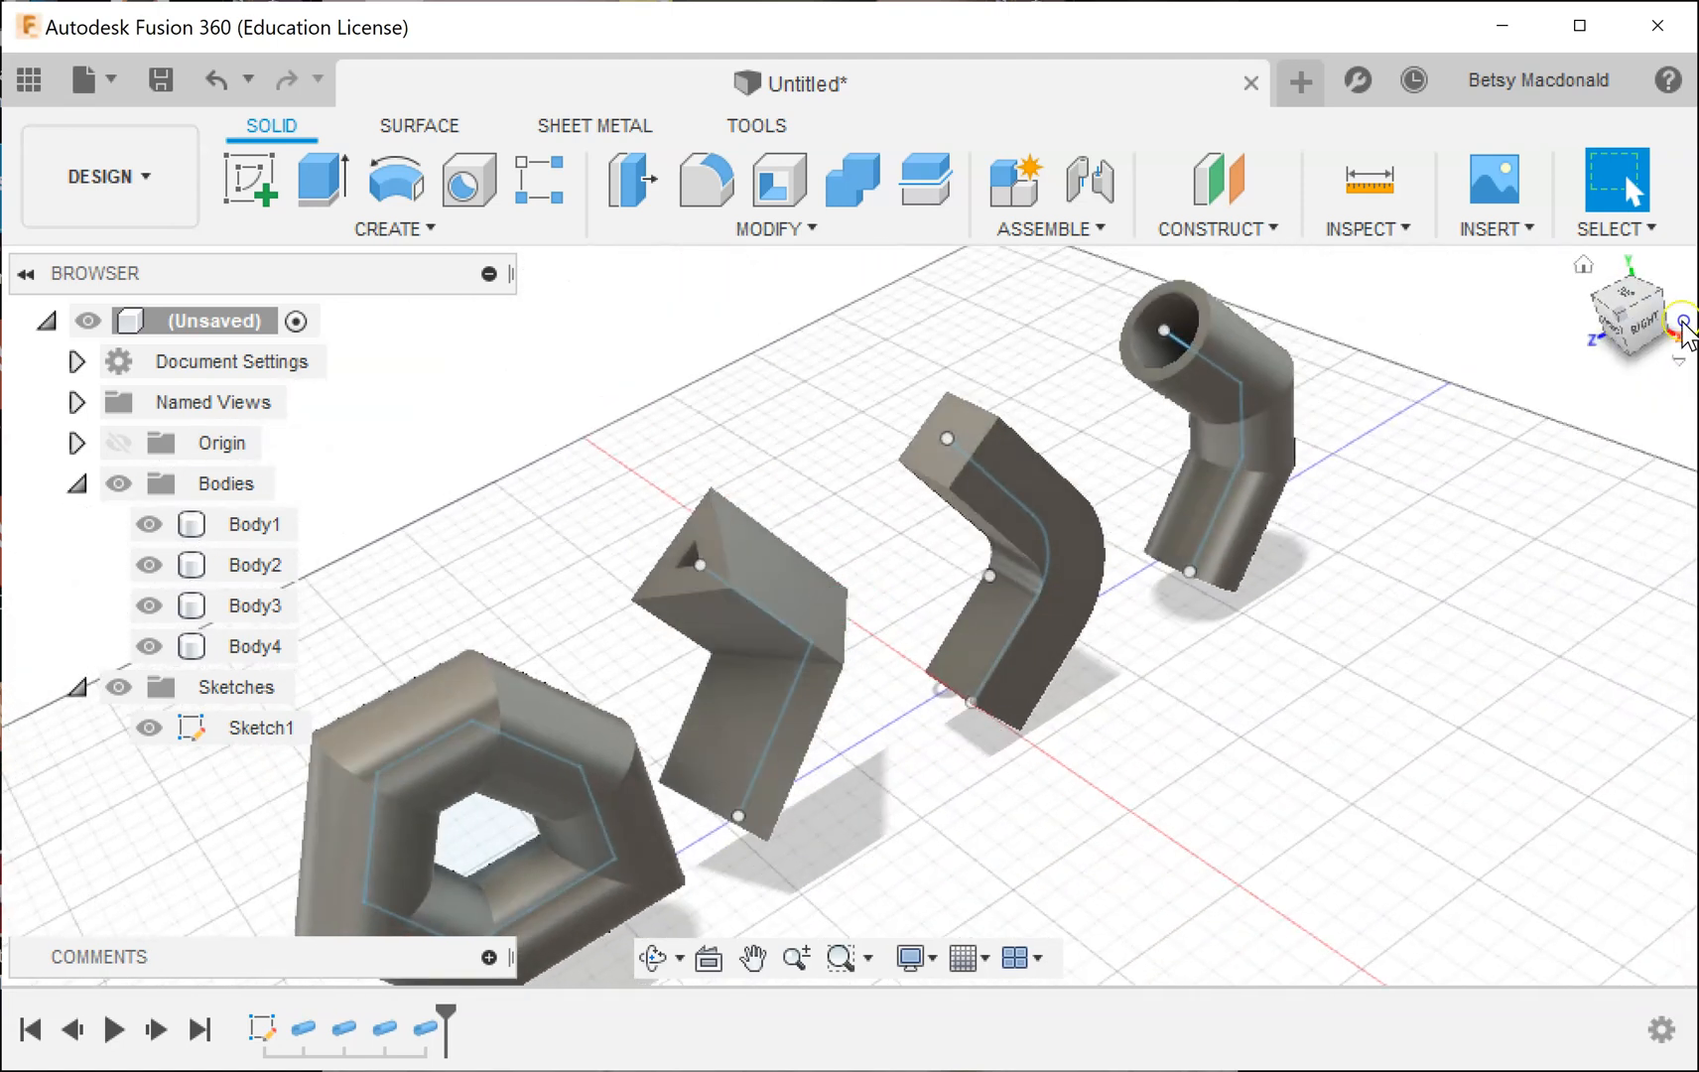
mouse_move(1517, 519)
middle_mouse_down()
mouse_move(1586, 486)
mouse_move(1568, 488)
middle_mouse_up()
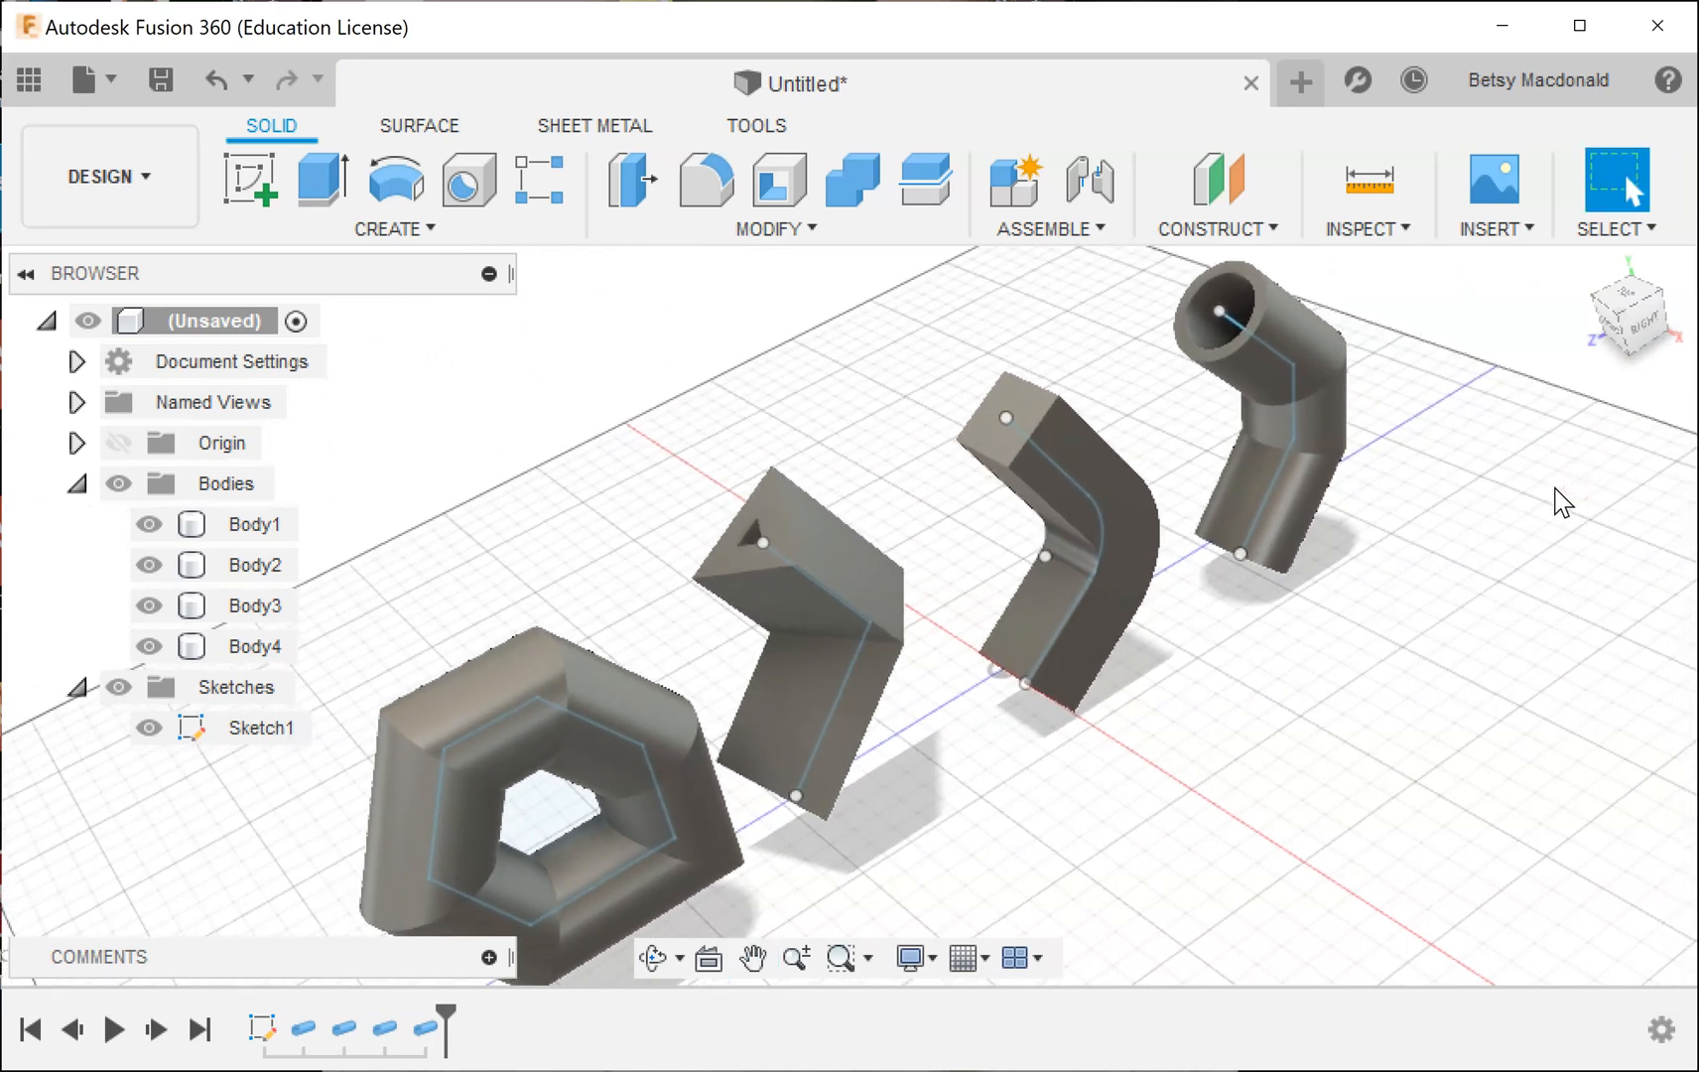